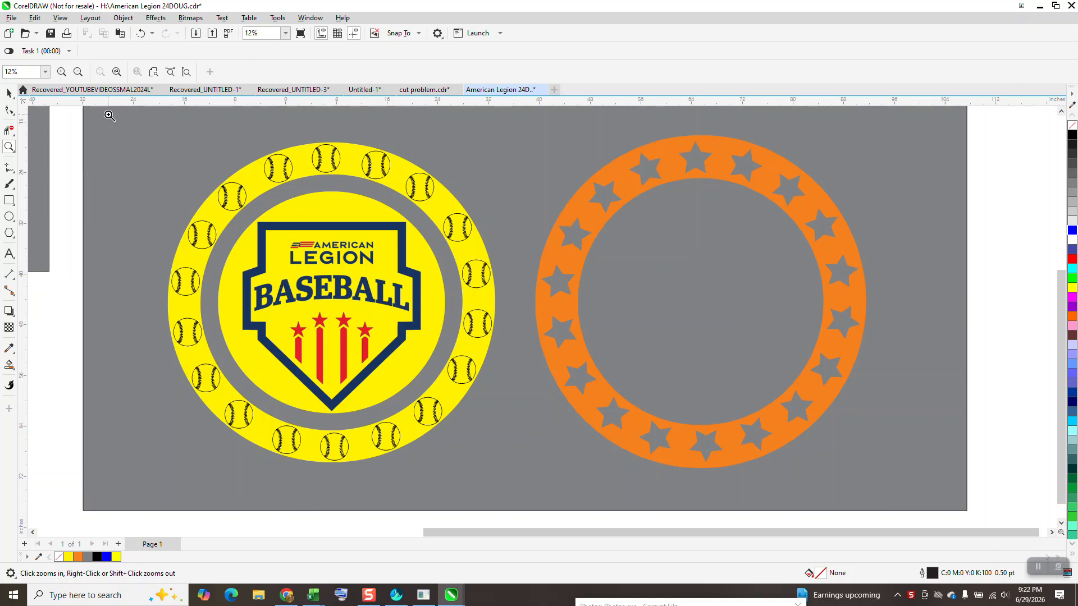
Shift the grey background rectangle slightly down and to the right behind the yellow and orange ring designs.
click(9, 93)
drag(933, 150, 965, 325)
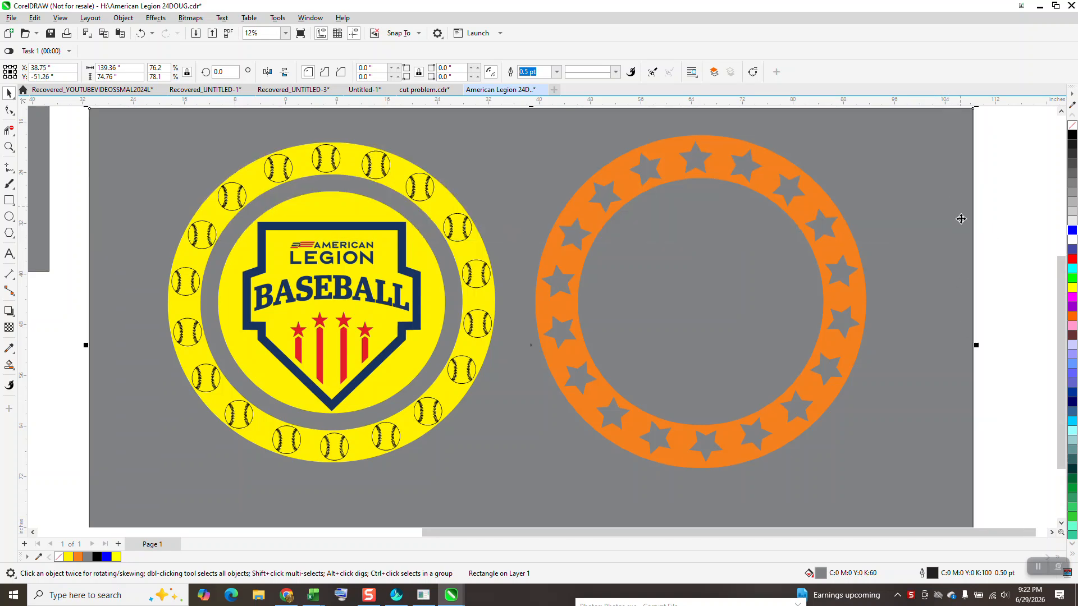
Examine the other copy of the American Legion Baseball emblem and the baseballs on its yellow ring up close.
scroll(948, 201, down, 3)
click(9, 148)
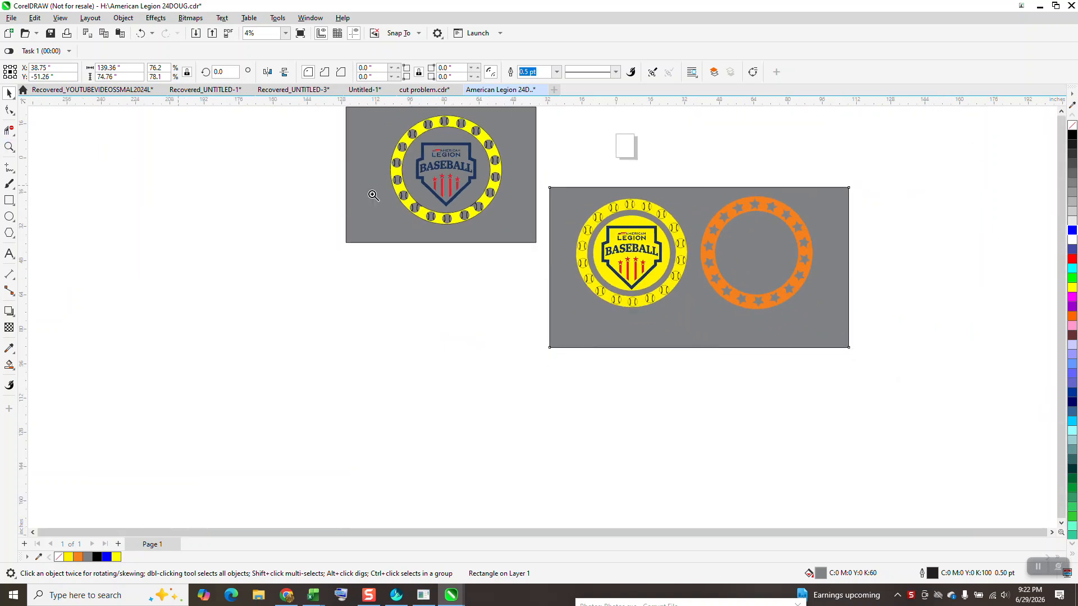
drag(385, 119, 522, 260)
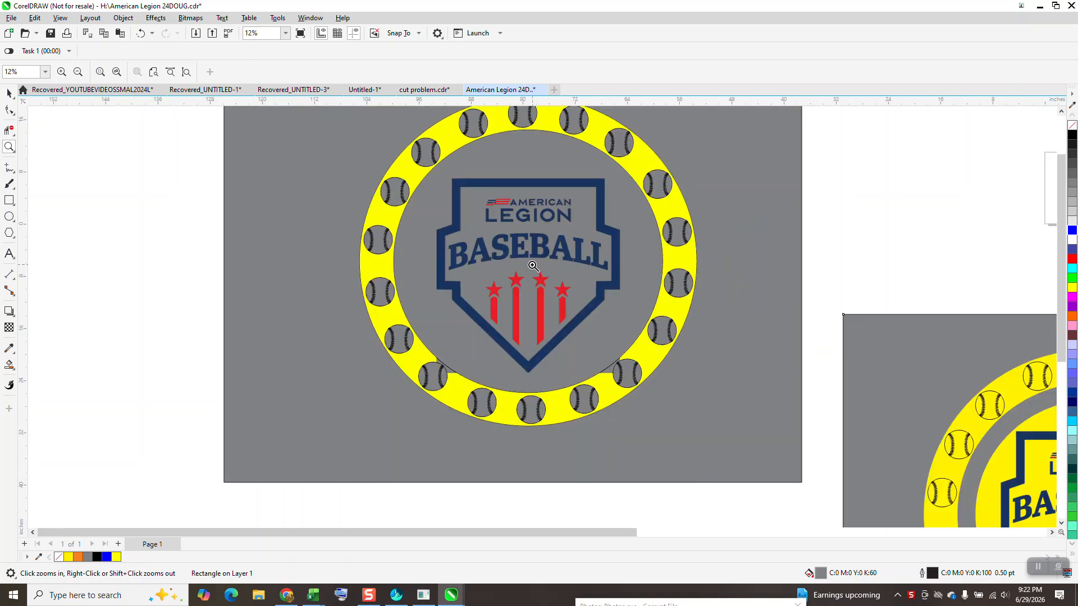
click(459, 256)
scroll(459, 256, down, 3)
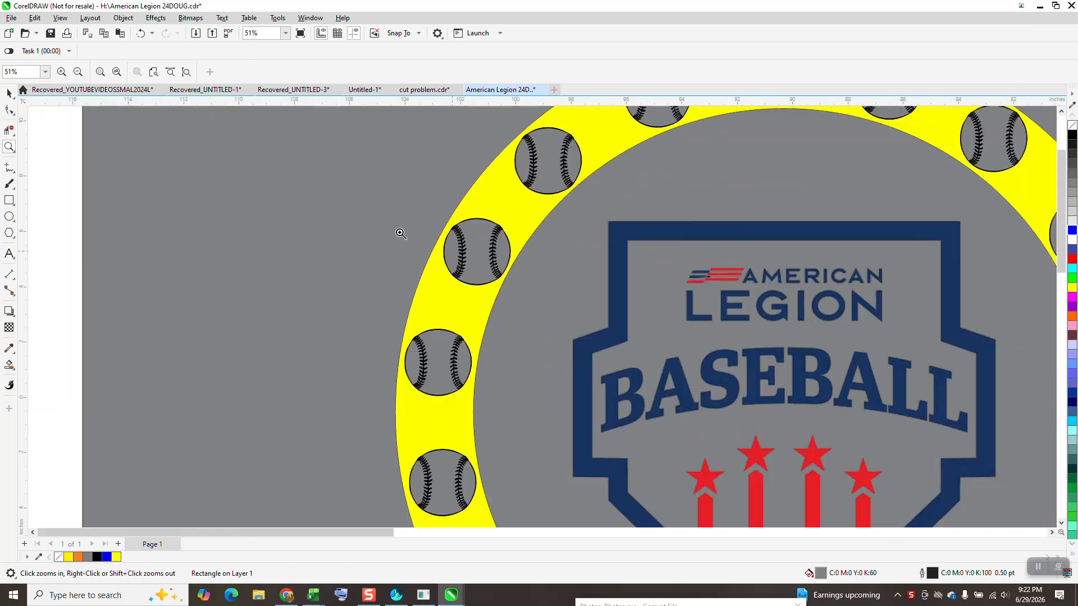
click(9, 93)
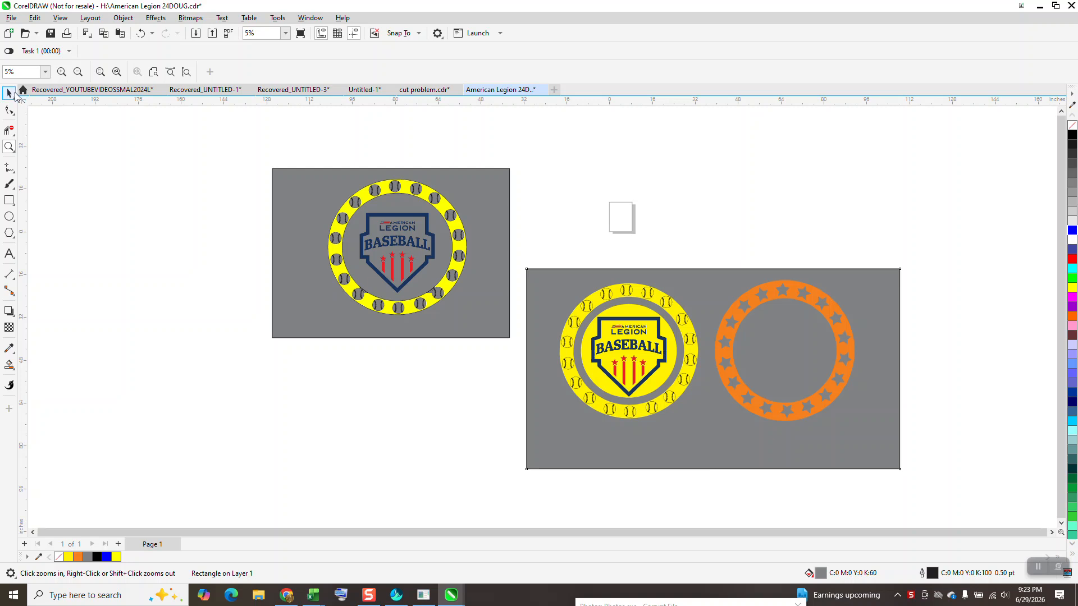
Set both the horizontal and vertical duplicate distances of the document to 0 inches.
click(625, 216)
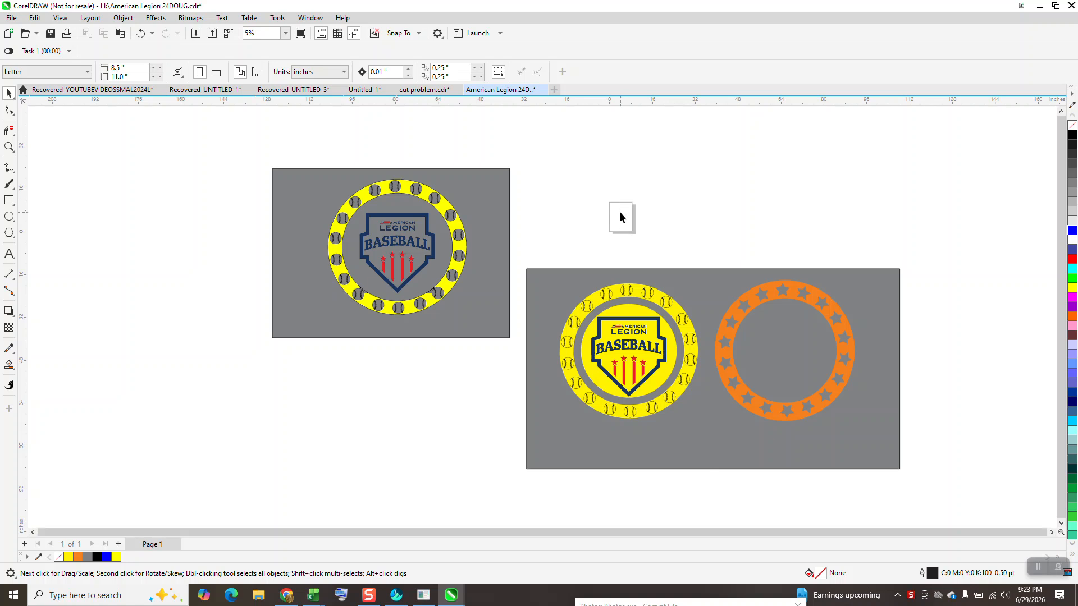
double_click(453, 69)
text(0)
key(Tab)
text(0)
key(Return)
Delete the smaller grey rectangle and move the whole baseball emblem that was on it up and to the left.
click(290, 222)
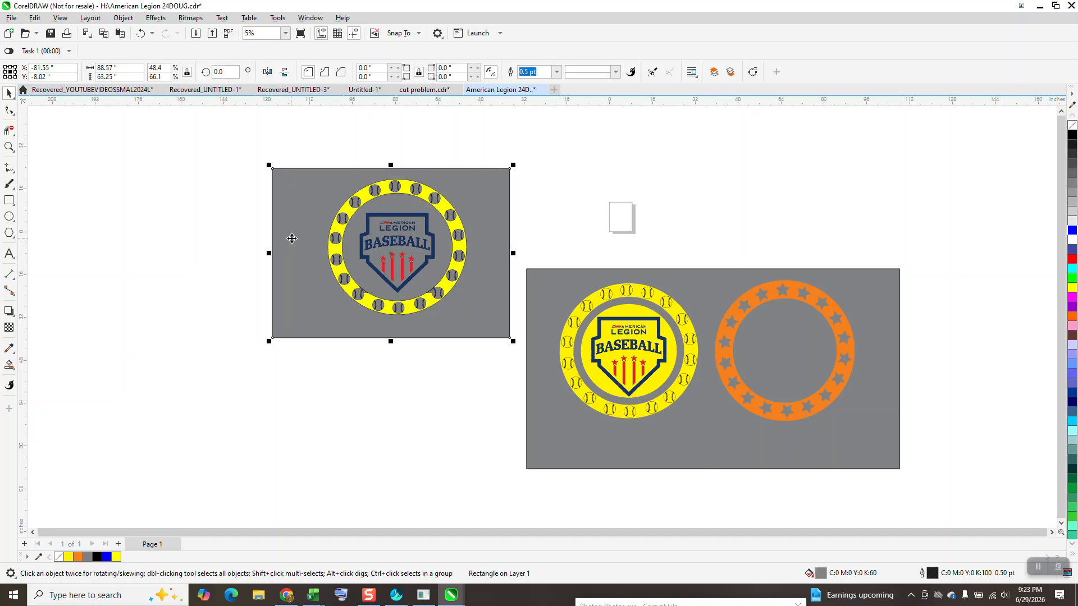
key(Delete)
drag(500, 339, 500, 338)
drag(397, 247, 238, 225)
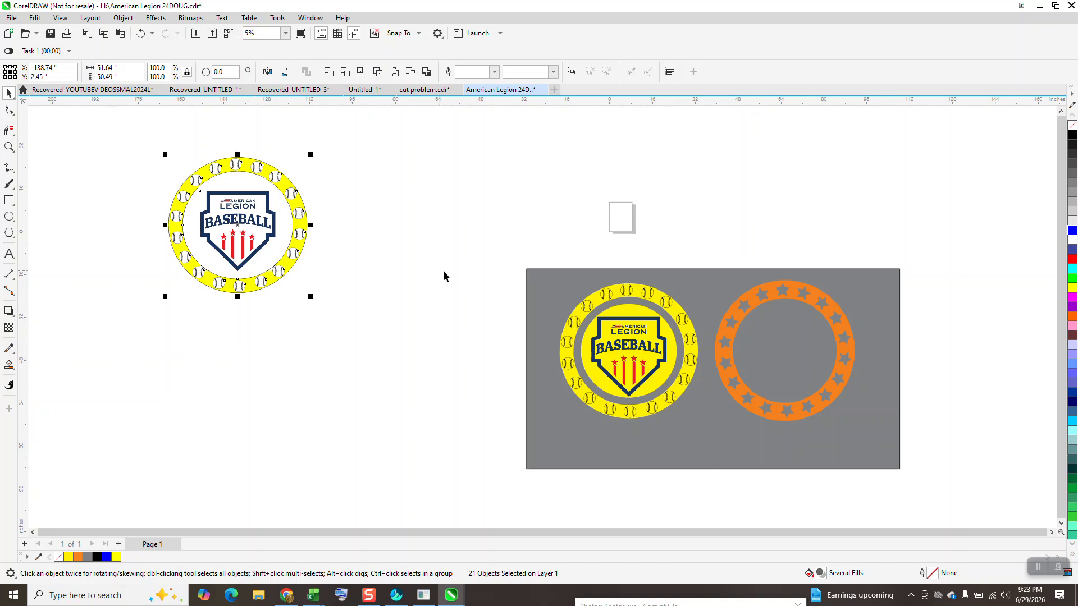
Delete the orange ring with the star cutouts from the large grey background.
click(9, 147)
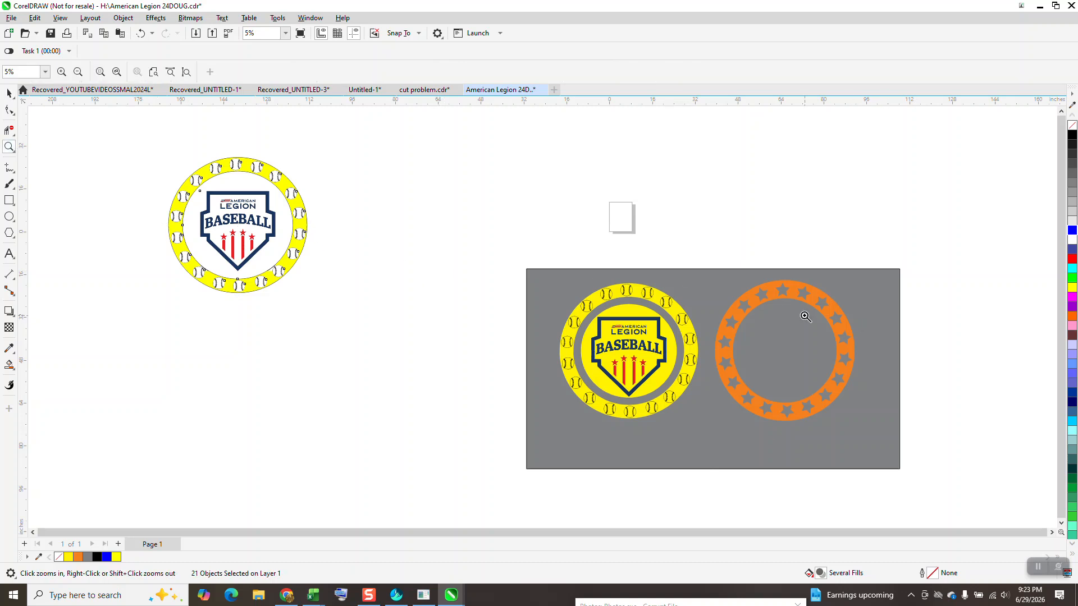
click(9, 94)
click(758, 310)
key(Delete)
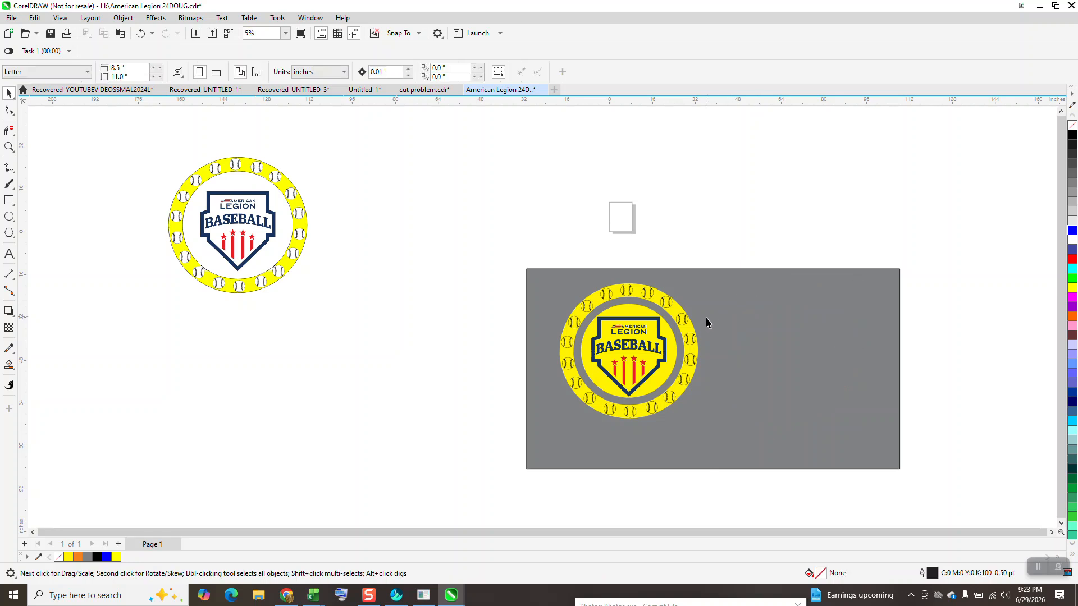
Extract the contents of the yellow outer ring's PowerClip on the grey background.
click(863, 354)
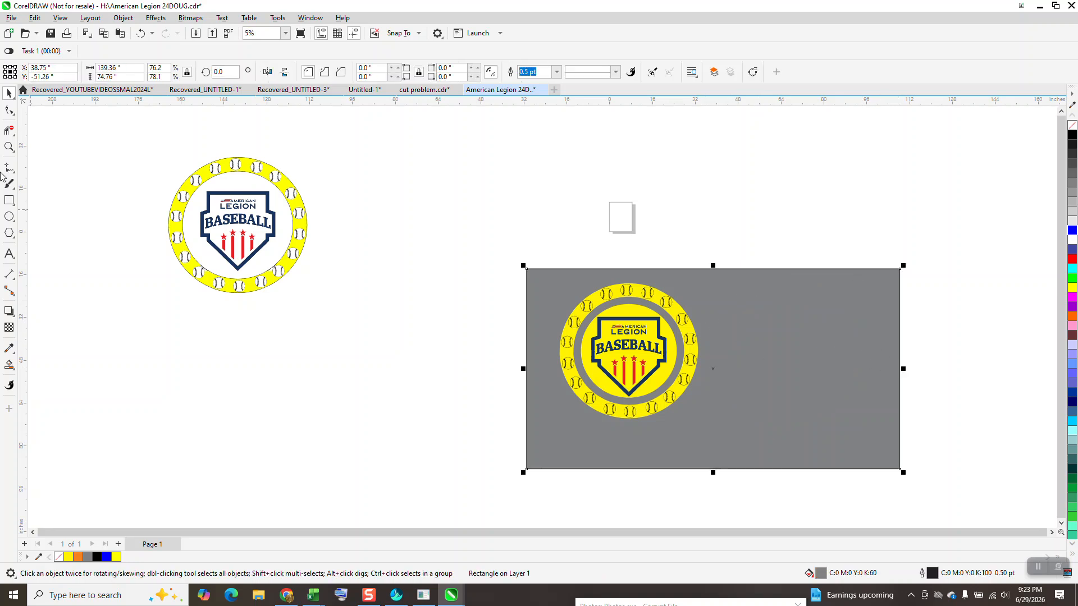
click(9, 147)
click(752, 453)
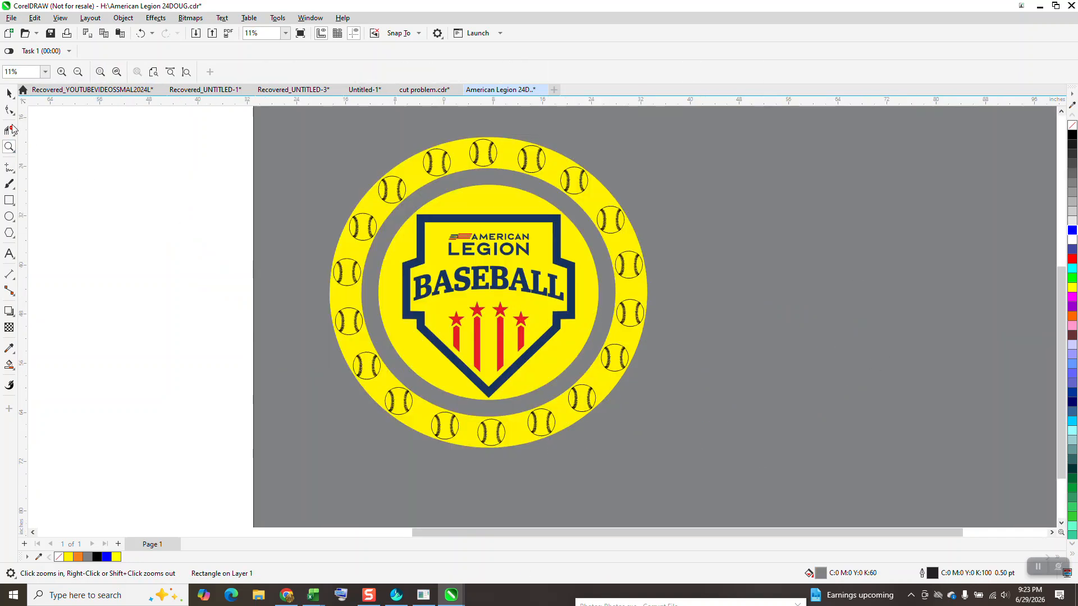
click(9, 93)
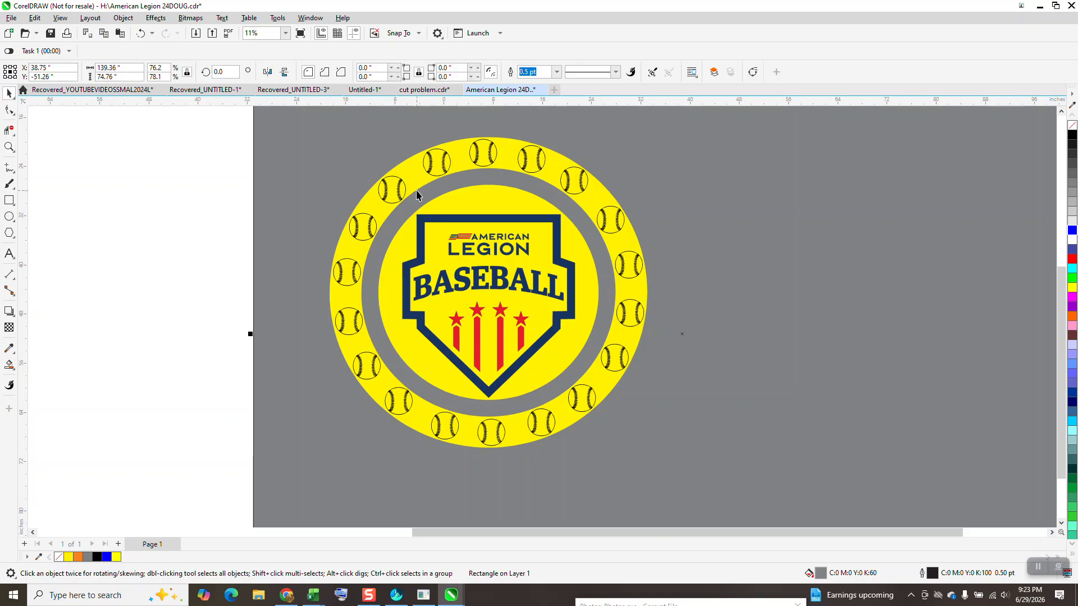
click(417, 195)
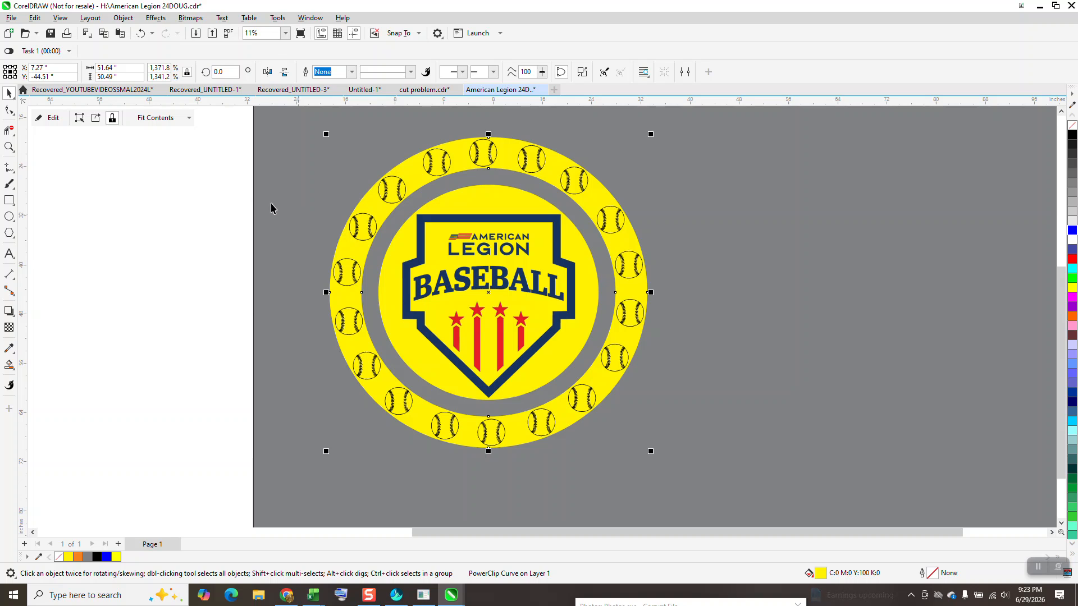
click(95, 118)
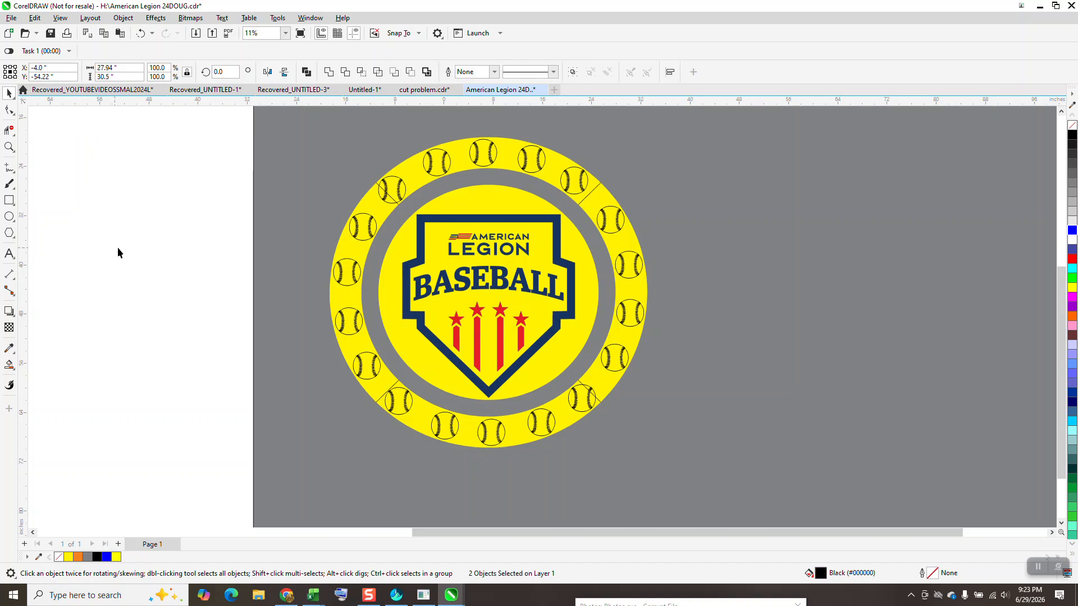
key(Escape)
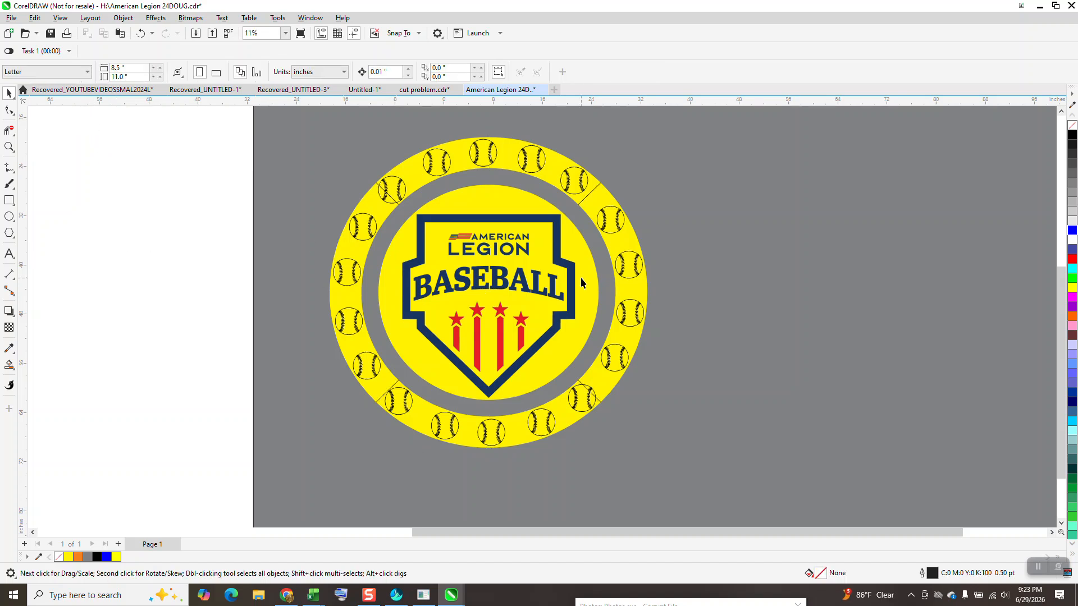
Shift the grey background rectangle slightly right and down, and lock it in place.
click(581, 195)
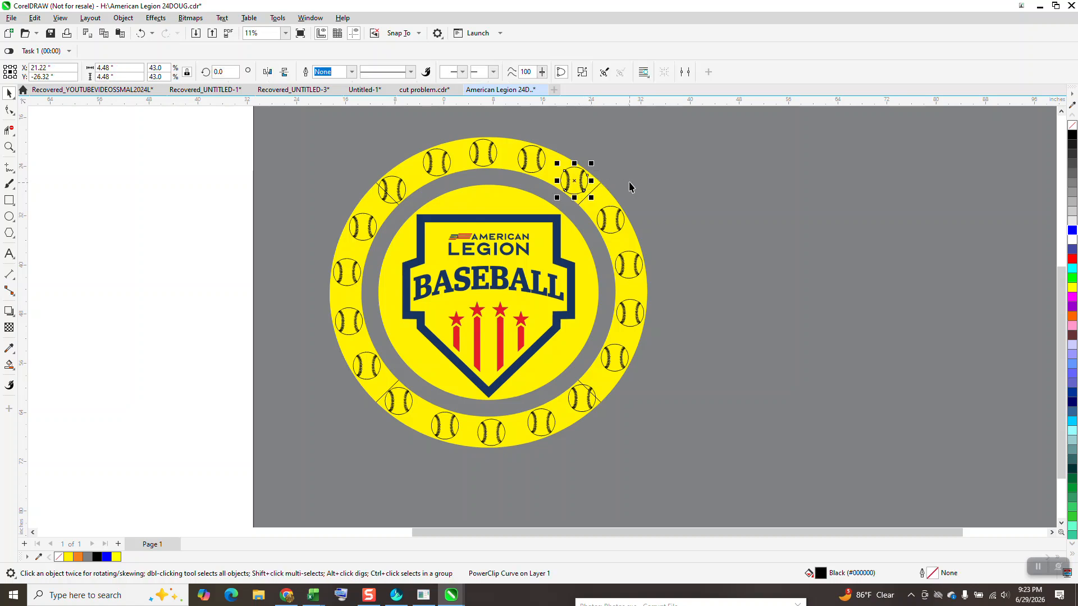
click(258, 174)
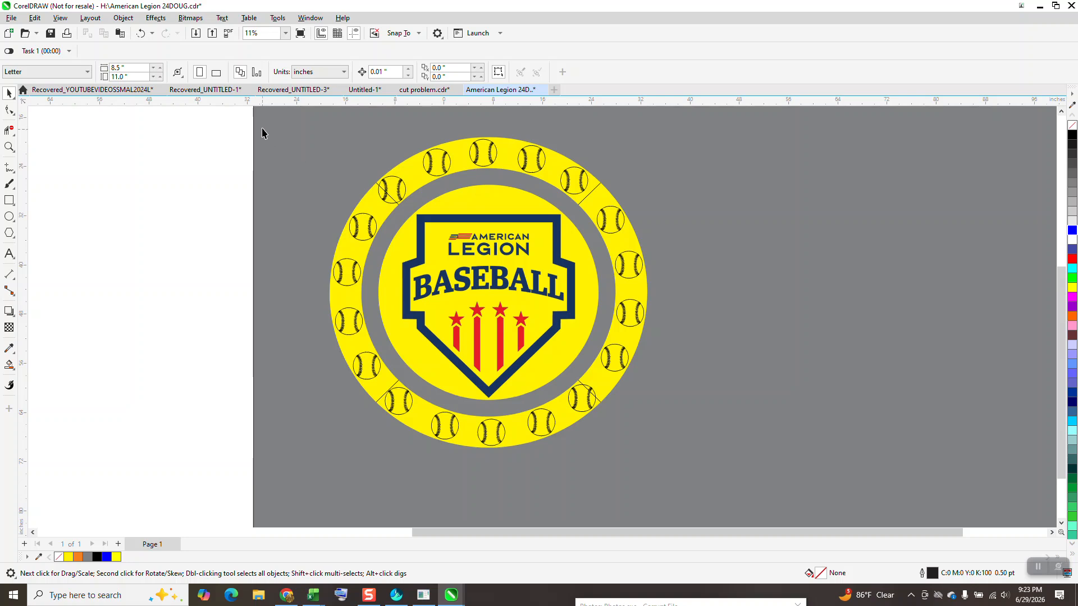
drag(255, 126, 280, 116)
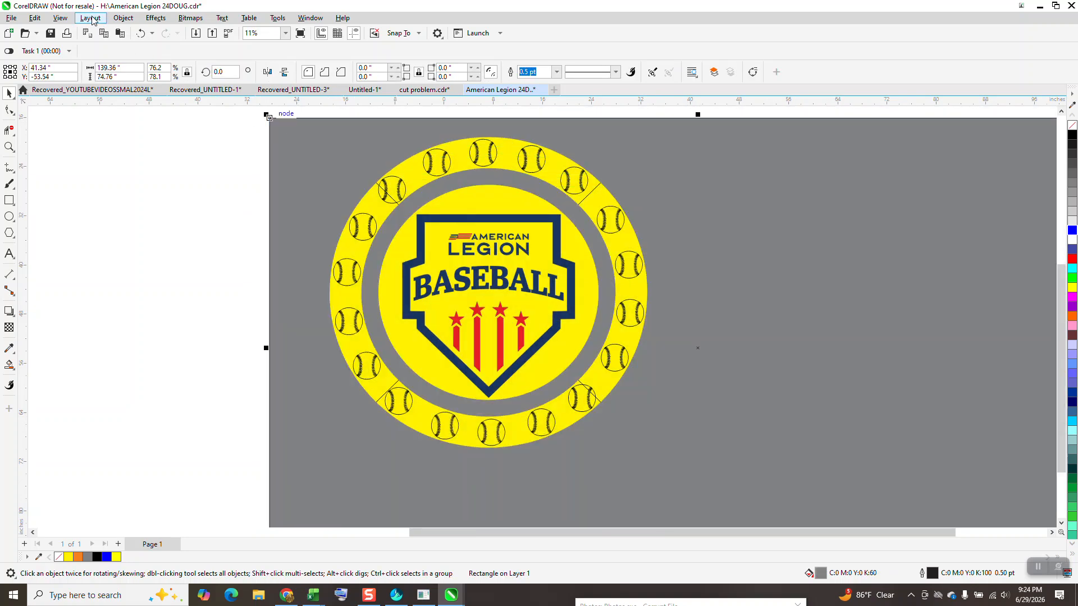
click(117, 17)
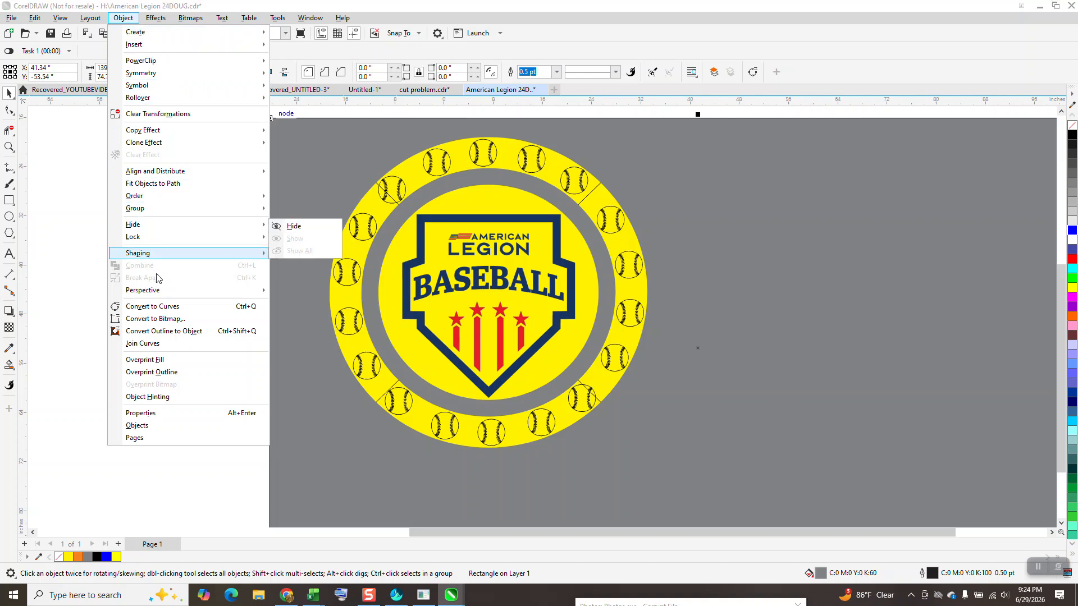
mouse_move(183, 239)
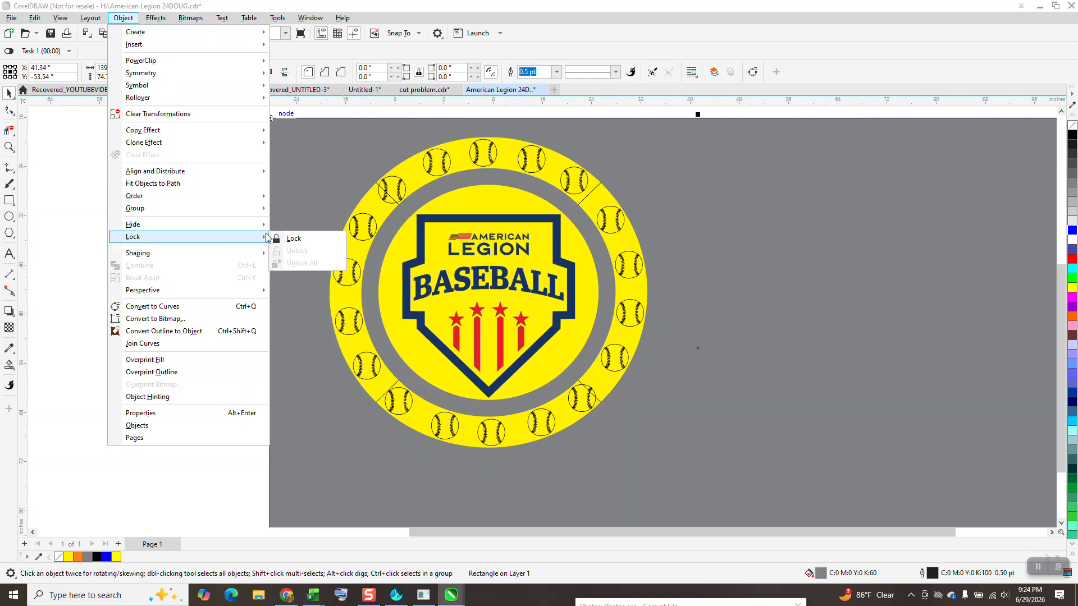
click(302, 242)
Set the document's nudge distance to 52 inches with no object selected.
click(368, 201)
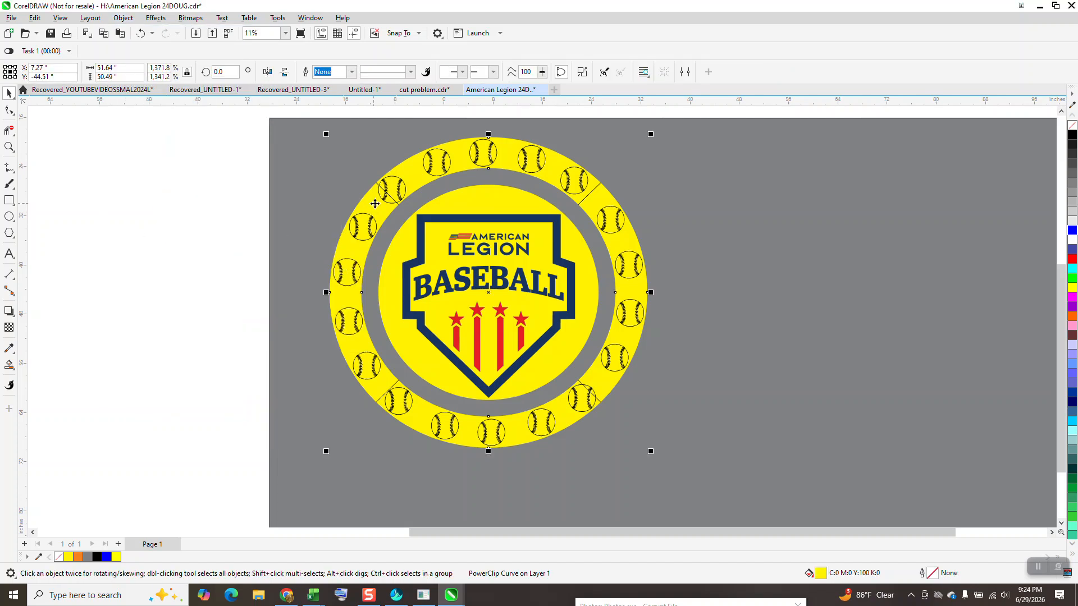
click(140, 126)
double_click(372, 72)
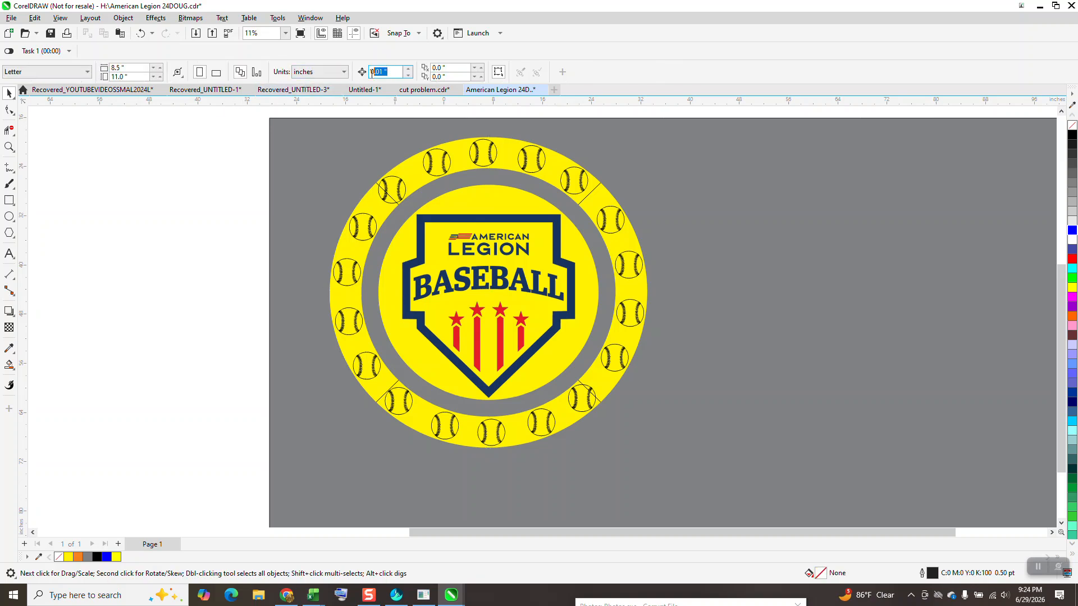
text(52)
key(Return)
Move the four baseballs at the top of the yellow ring 52 inches to the right.
click(581, 182)
key(Right)
click(540, 163)
key(Right)
drag(588, 131, 557, 146)
drag(378, 196, 372, 197)
key(Right)
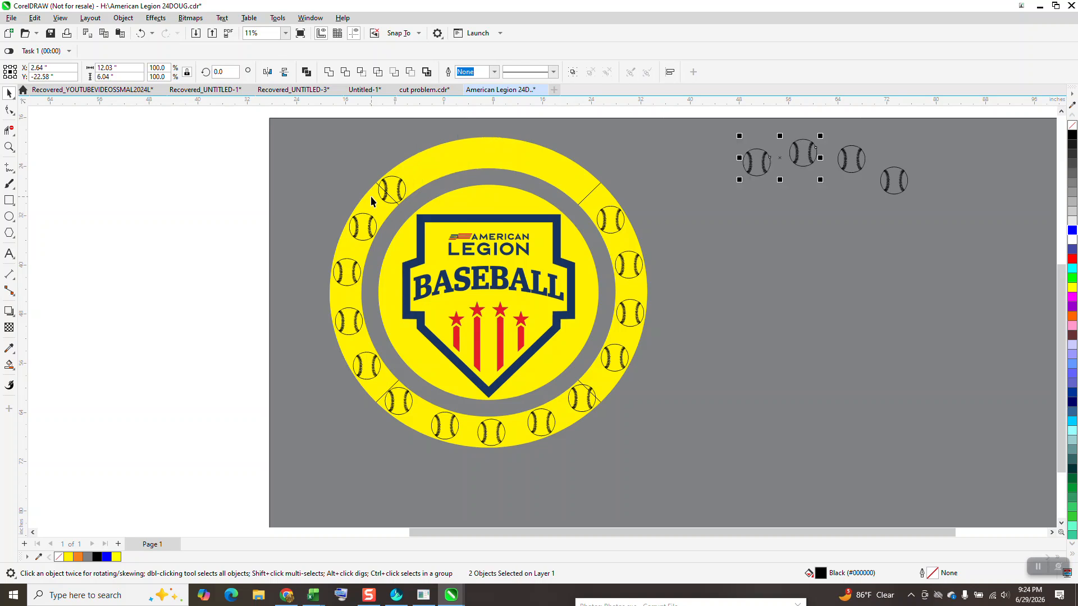
Move the emptied yellow outer ring left in 52-inch nudges until it is clear of the grey background.
click(403, 191)
key(Right)
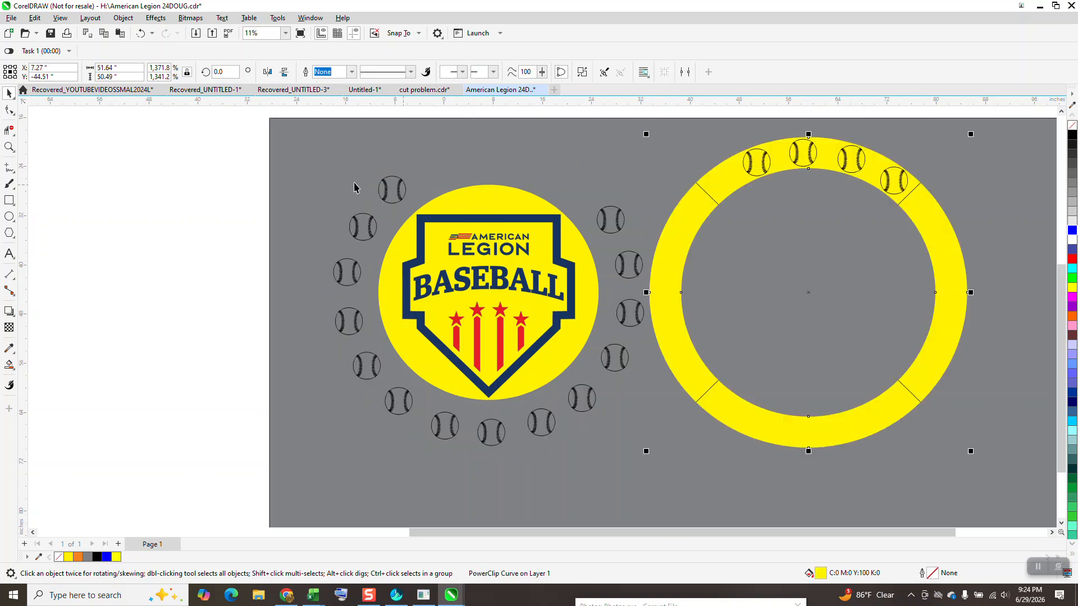
key(Left)
key(Left)
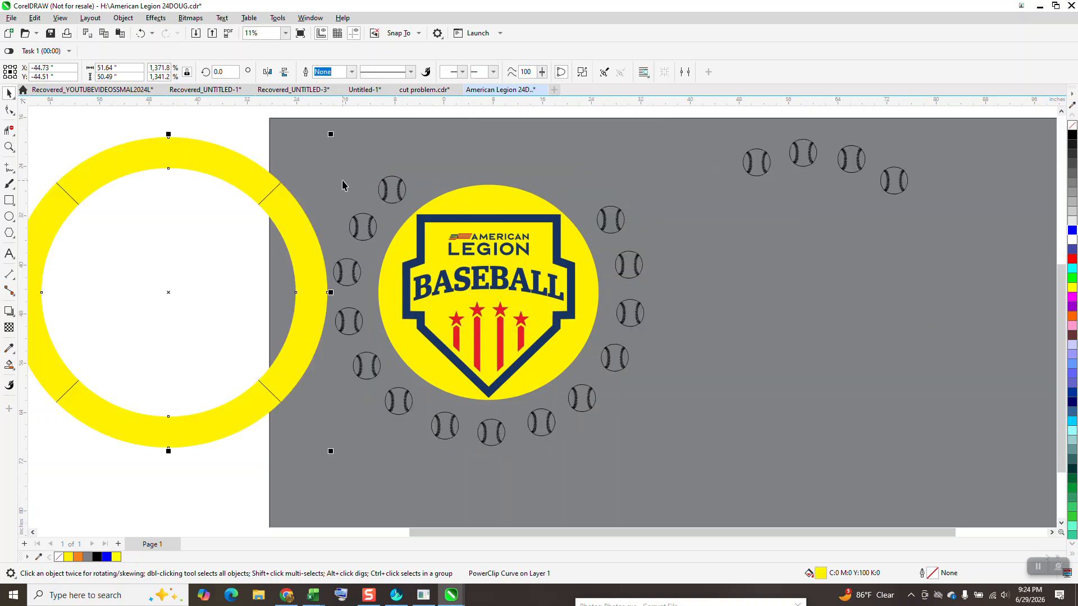
key(Left)
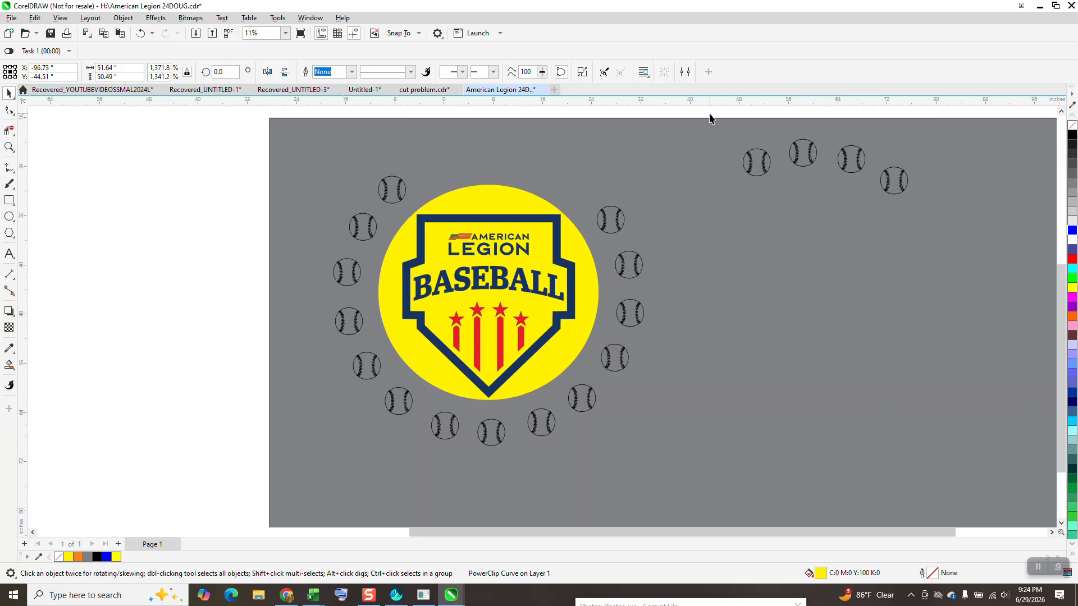
Move the four separated baseballs 52 inches left, back into the circle of baseballs around the emblem.
drag(931, 235, 933, 233)
key(Left)
key(Left)
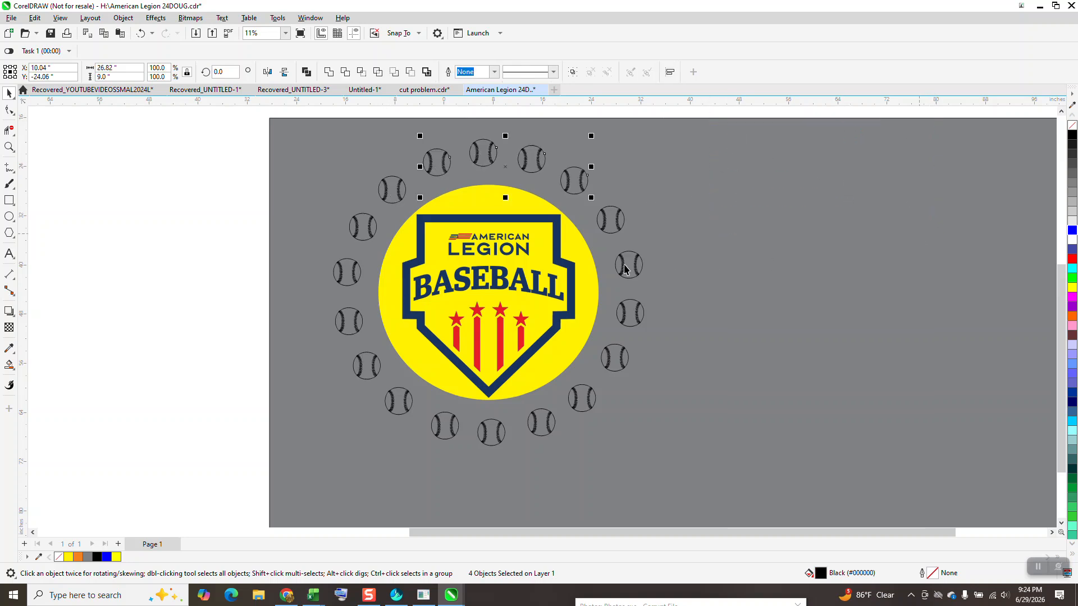
Extract the contents of the yellow centre circle's PowerClip and move the selected bottom baseball 52 inches left.
click(595, 272)
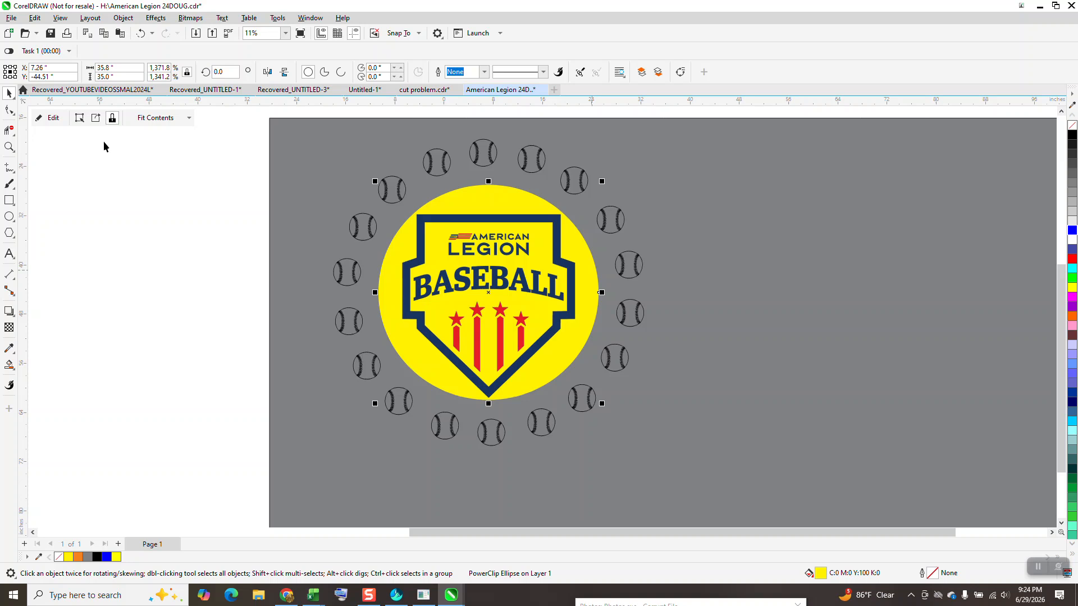
click(95, 122)
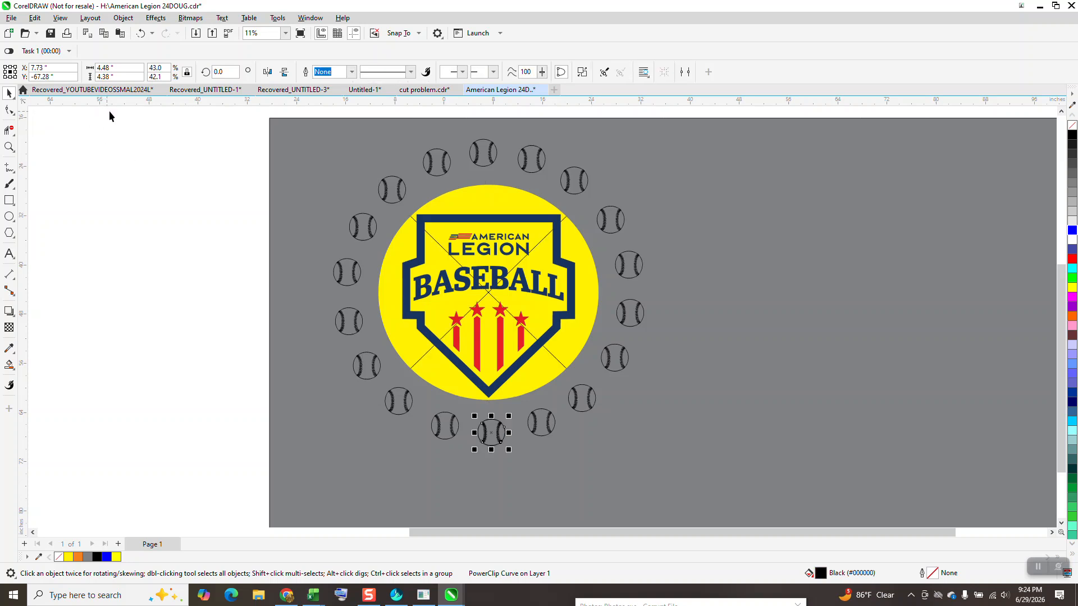
key(Left)
key(Left)
Nudge the remaining baseball at the bottom of the circle 52 inches right and back again.
click(504, 435)
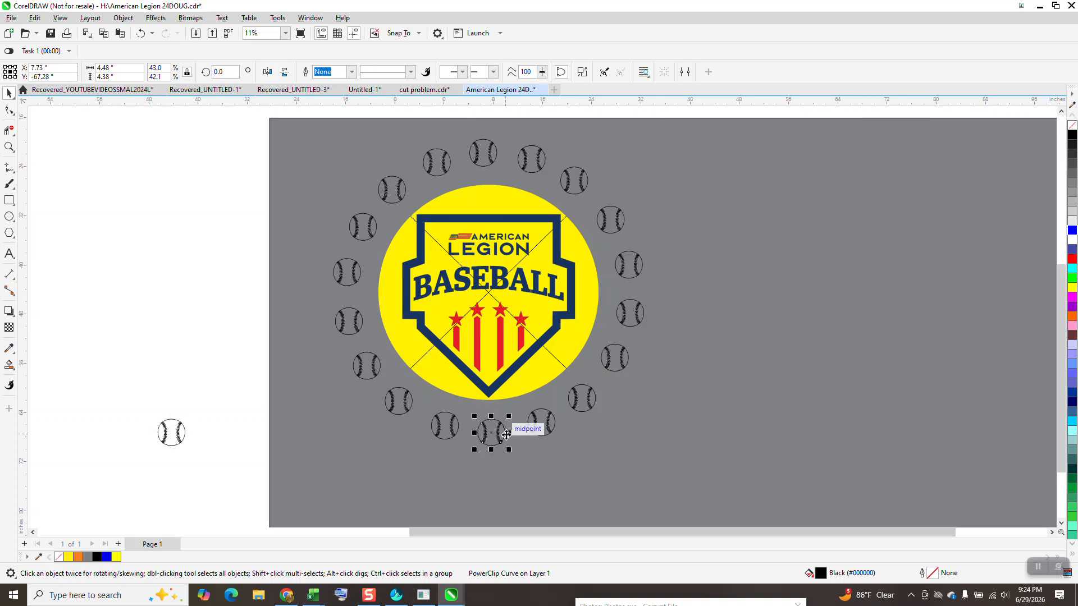
key(Right)
key(Left)
Move the American Legion Baseball logo 52 inches right and the yellow centre circle 52 inches left.
click(574, 325)
key(Right)
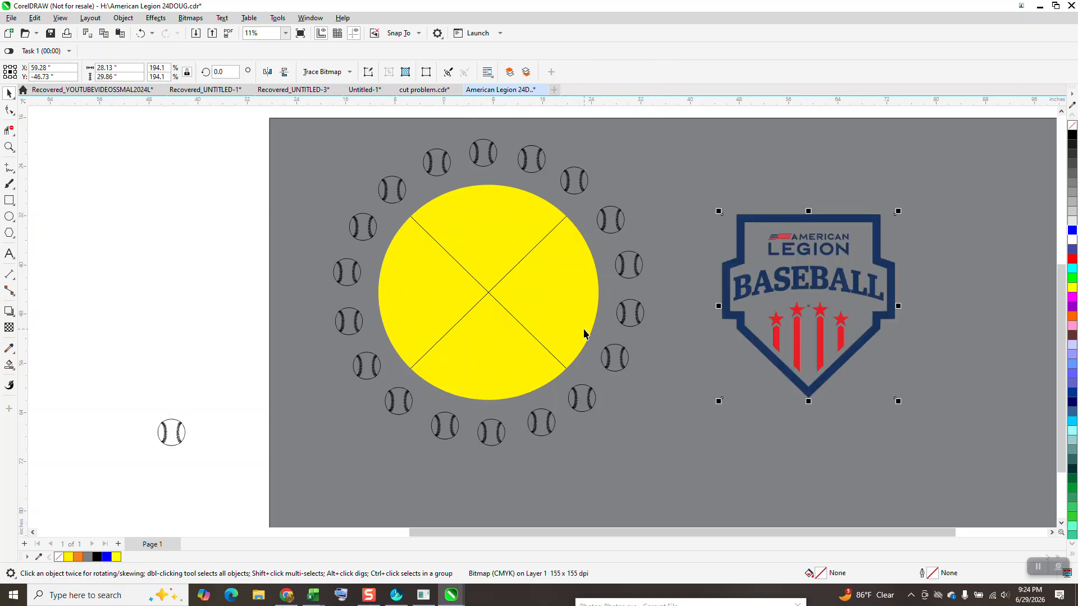
click(556, 312)
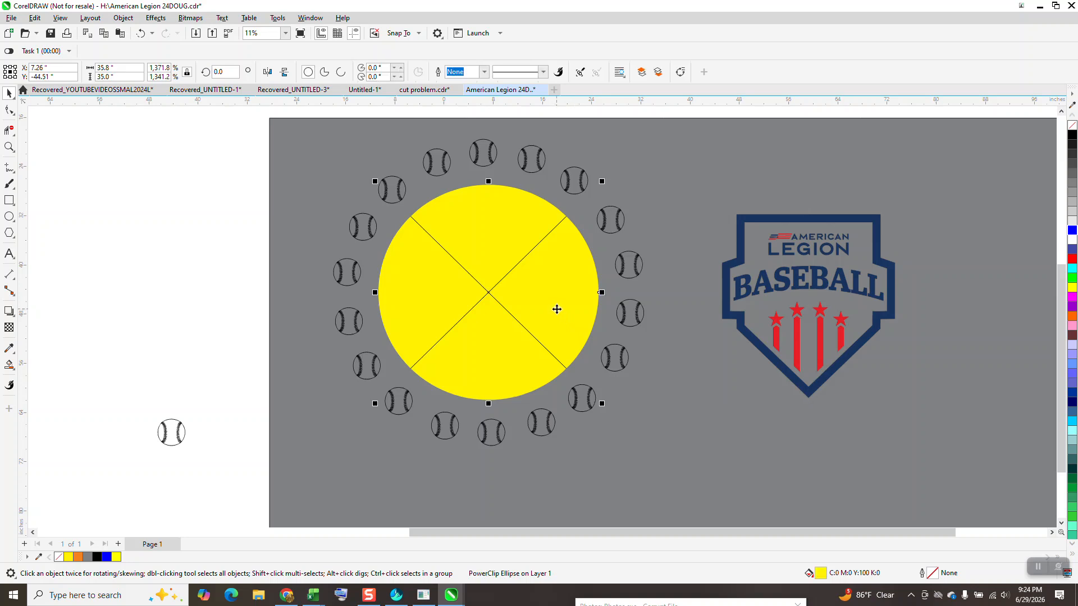
key(Left)
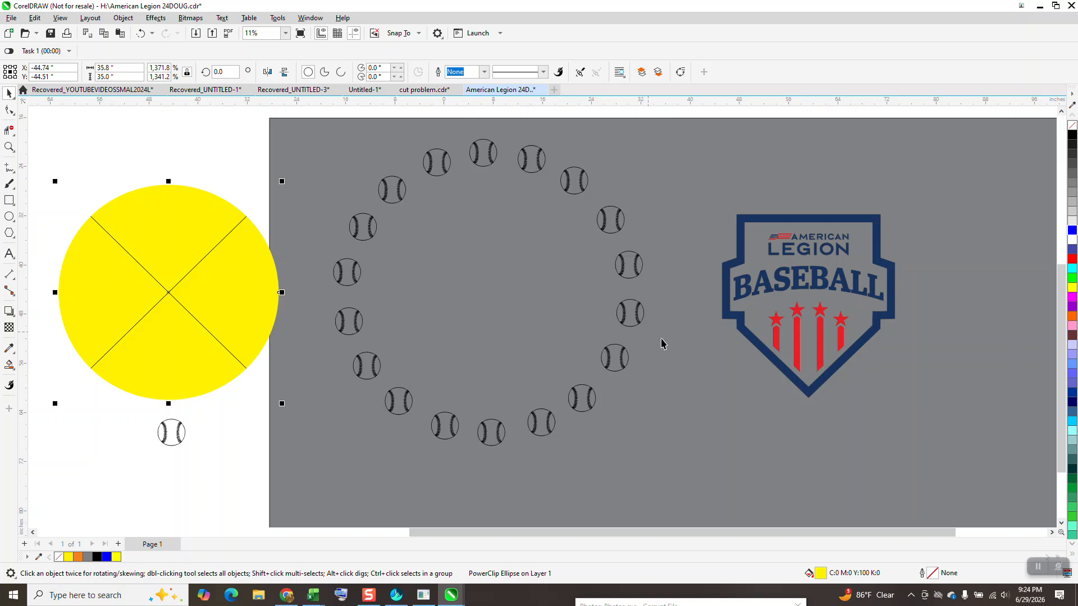
Move the American Legion Baseball logo 52 inches left, back inside the circle of baseballs.
drag(698, 177, 901, 424)
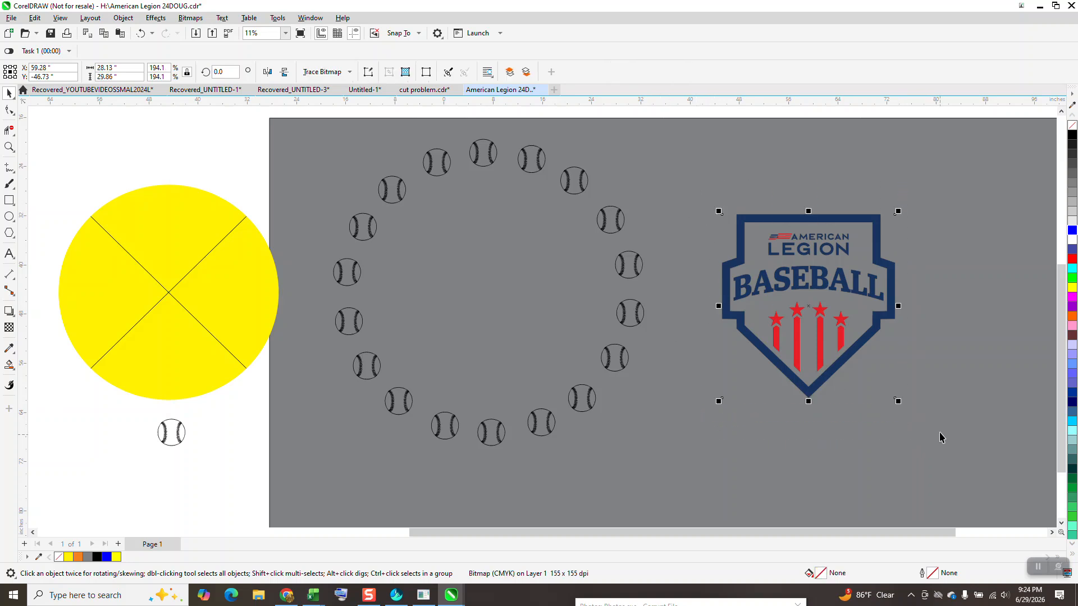
key(Left)
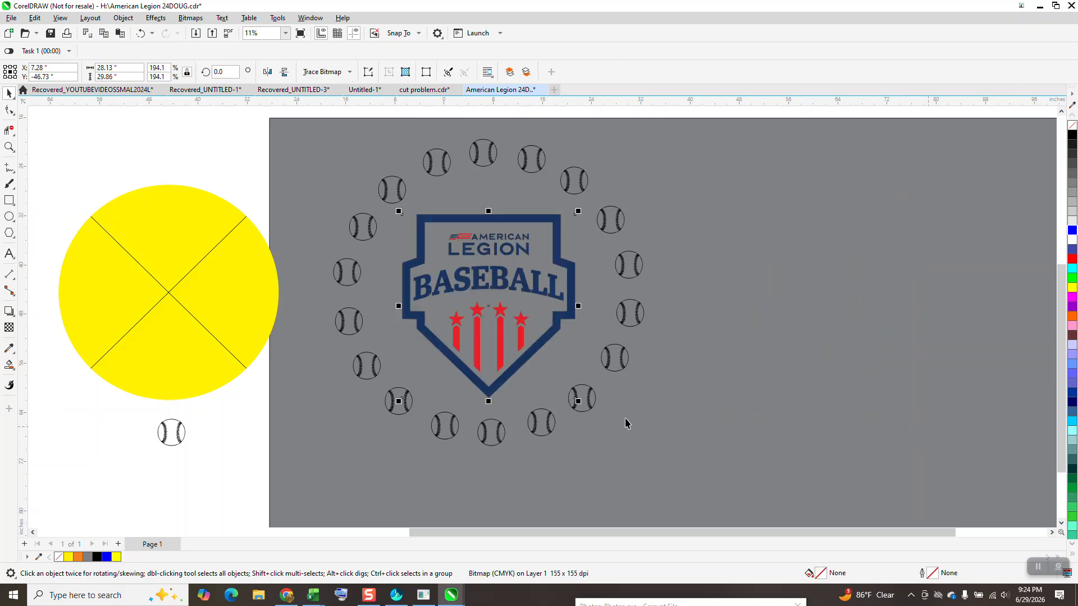
Draw a circle on the empty part of the grey rectangle and set its size to 35 inches.
click(264, 277)
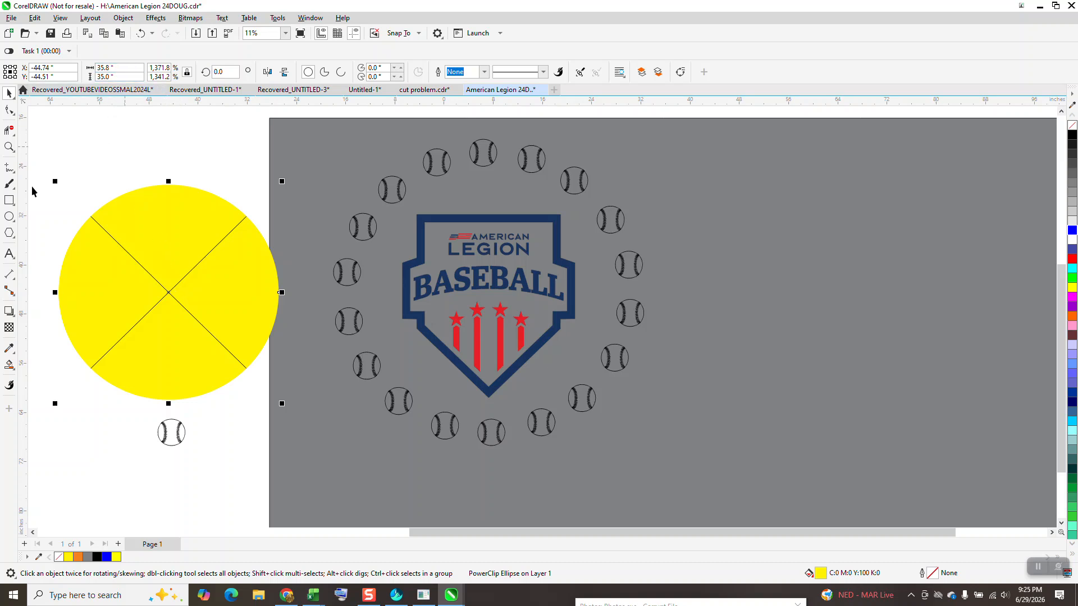
click(9, 216)
mouse_move(923, 247)
mouse_down()
mouse_move(761, 457)
mouse_move(705, 464)
mouse_up()
drag(117, 69, 52, 73)
text(35)
key(Return)
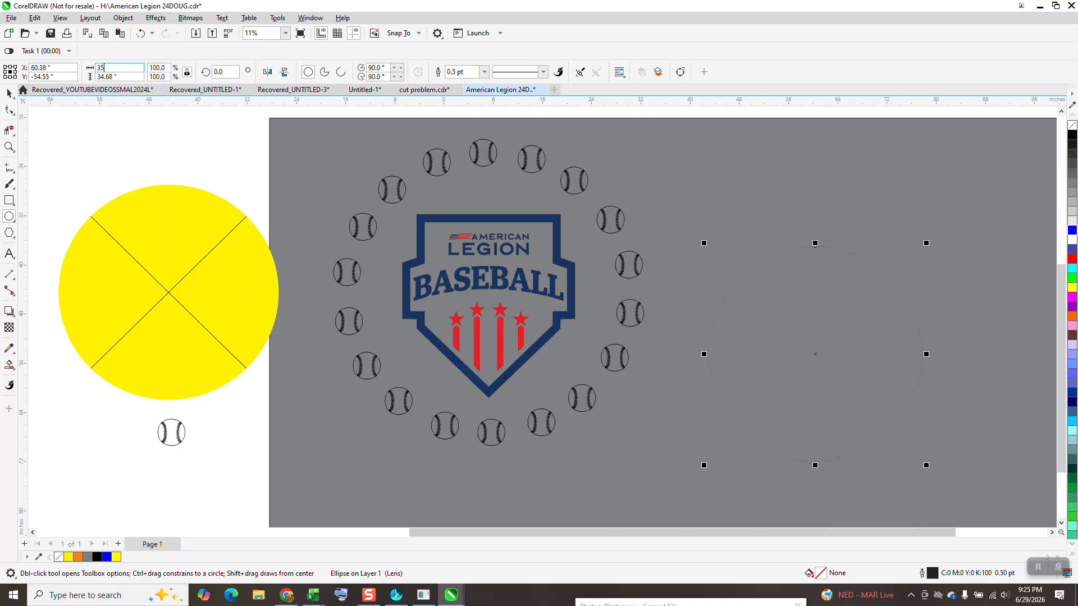
click(131, 19)
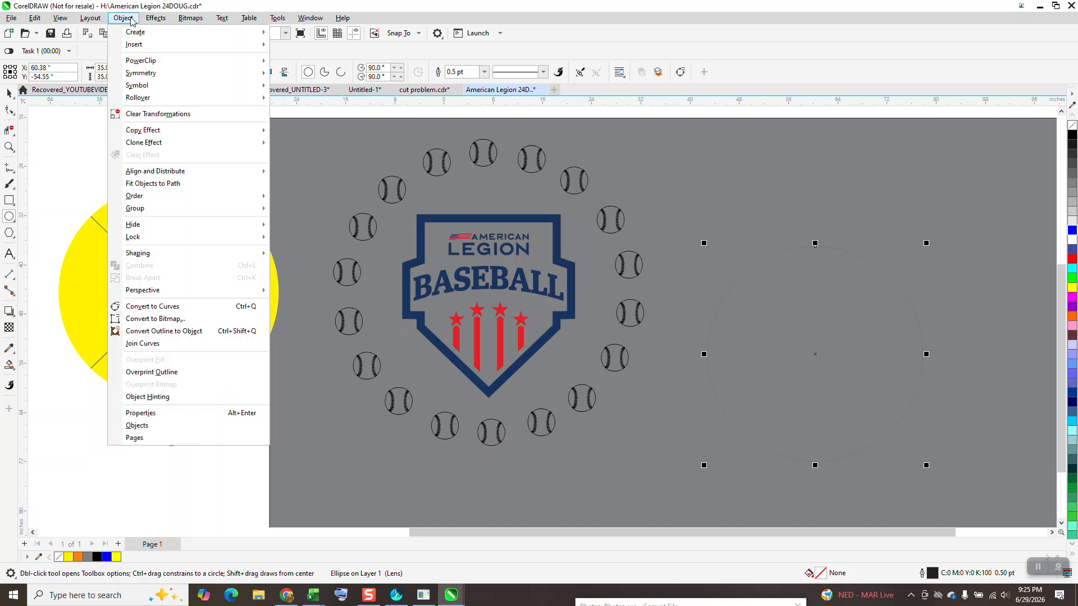
mouse_move(152, 197)
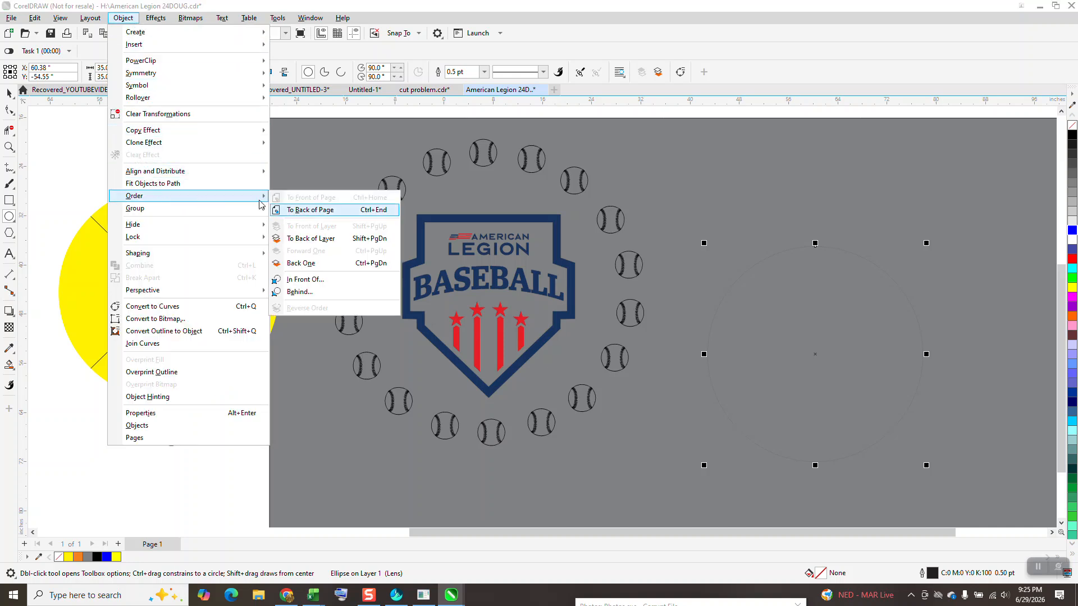
click(63, 128)
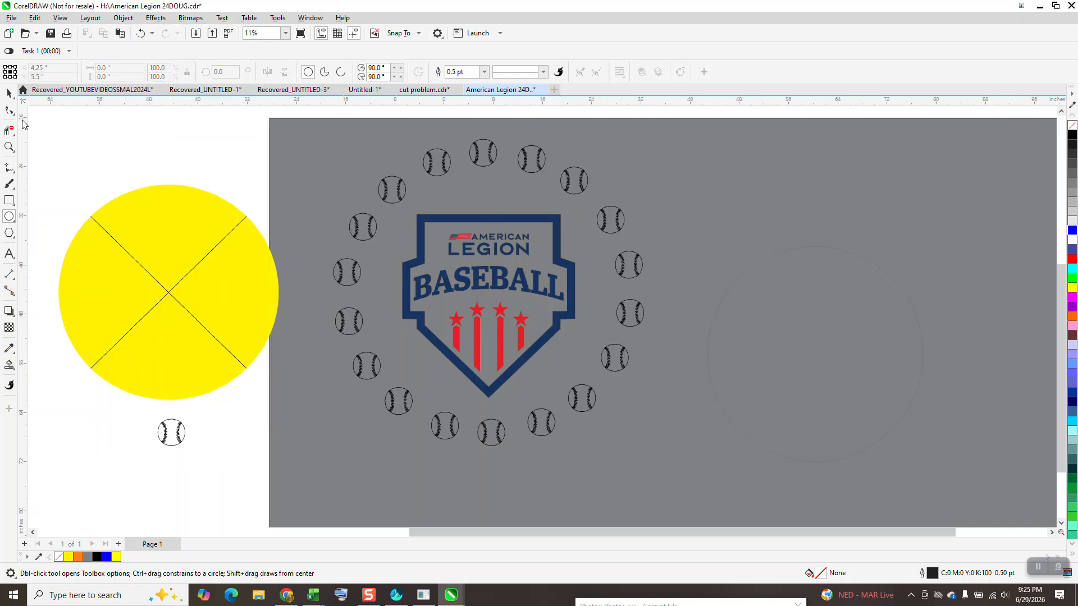
Give the 35-inch circle a red outline and set its transparency to 0.
click(9, 93)
click(795, 247)
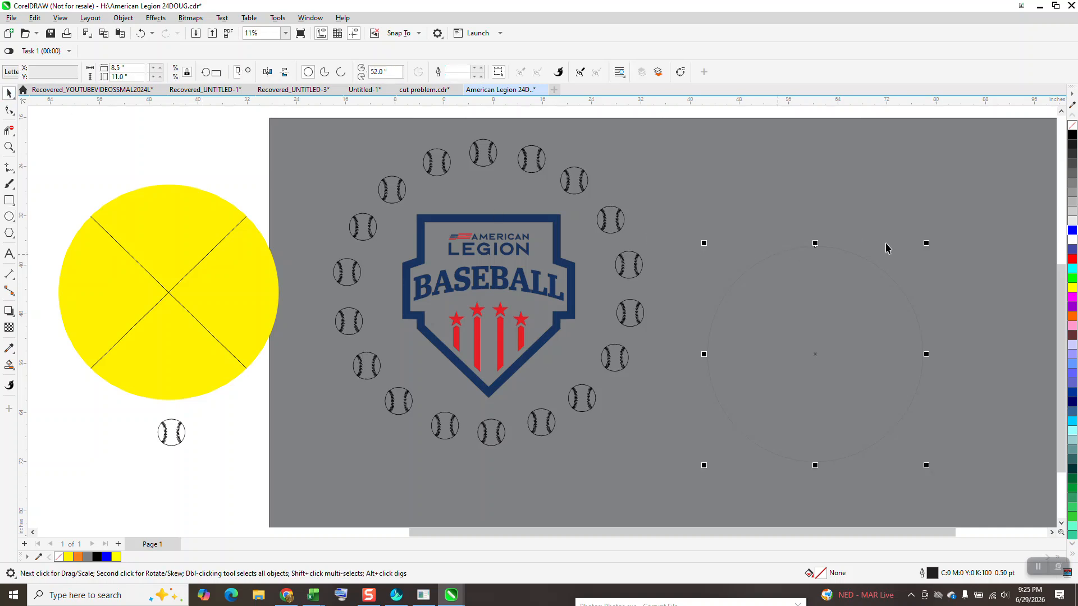
right_click(1073, 260)
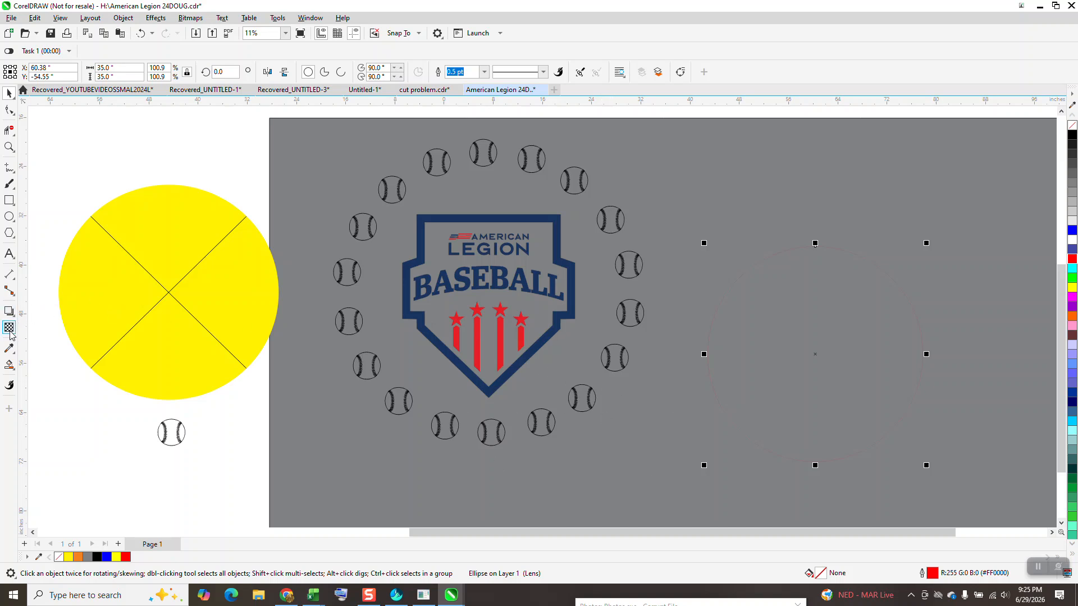
click(10, 332)
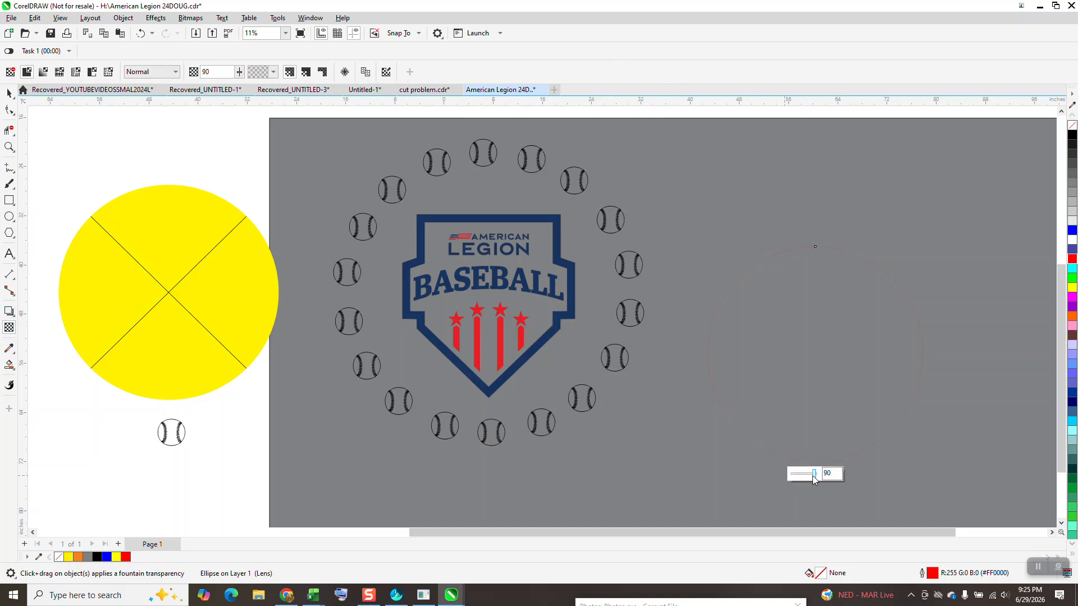
drag(814, 476, 774, 480)
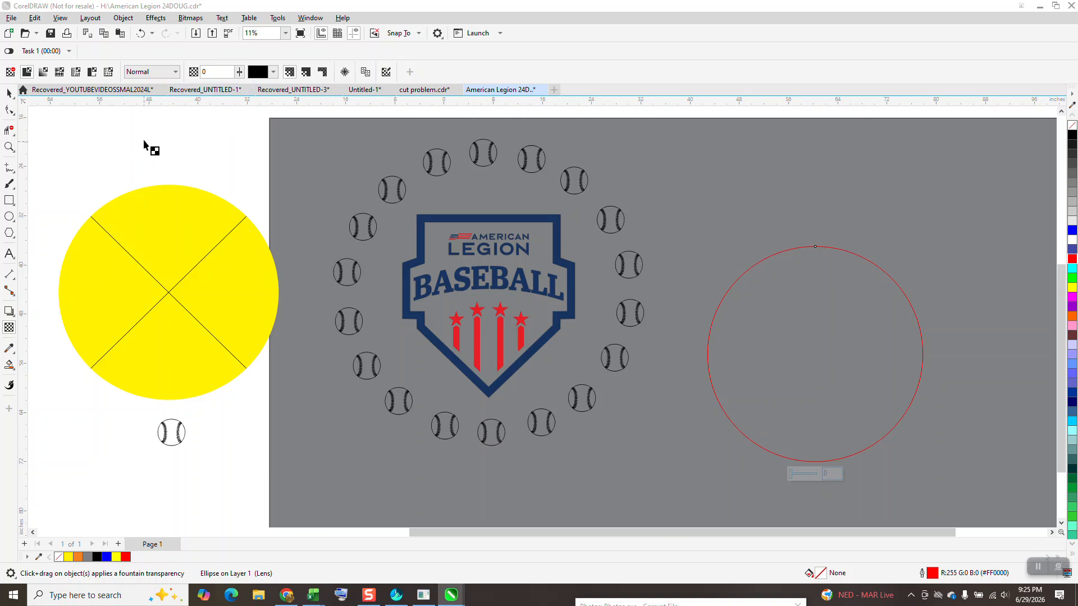
click(9, 92)
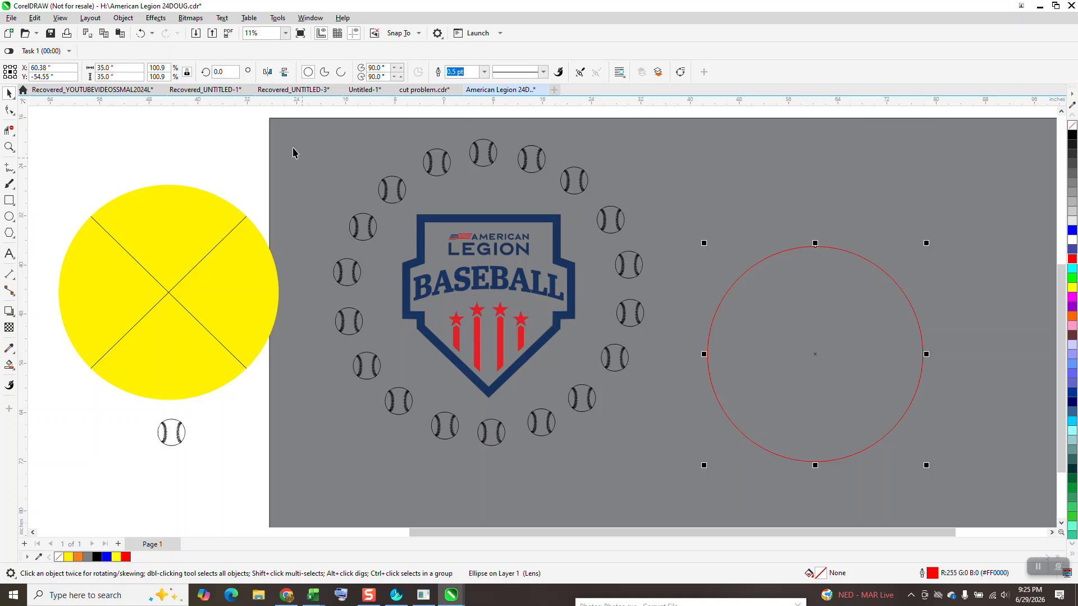
Group the ring of baseballs with the logo and centre the group on the page.
drag(270, 119, 696, 485)
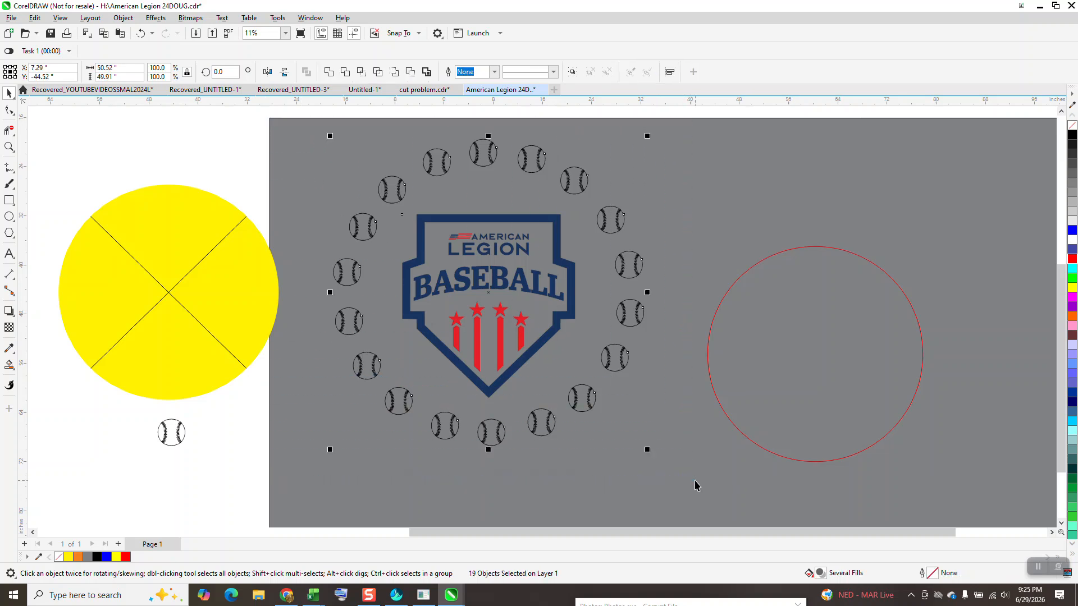
key(ctrl+g)
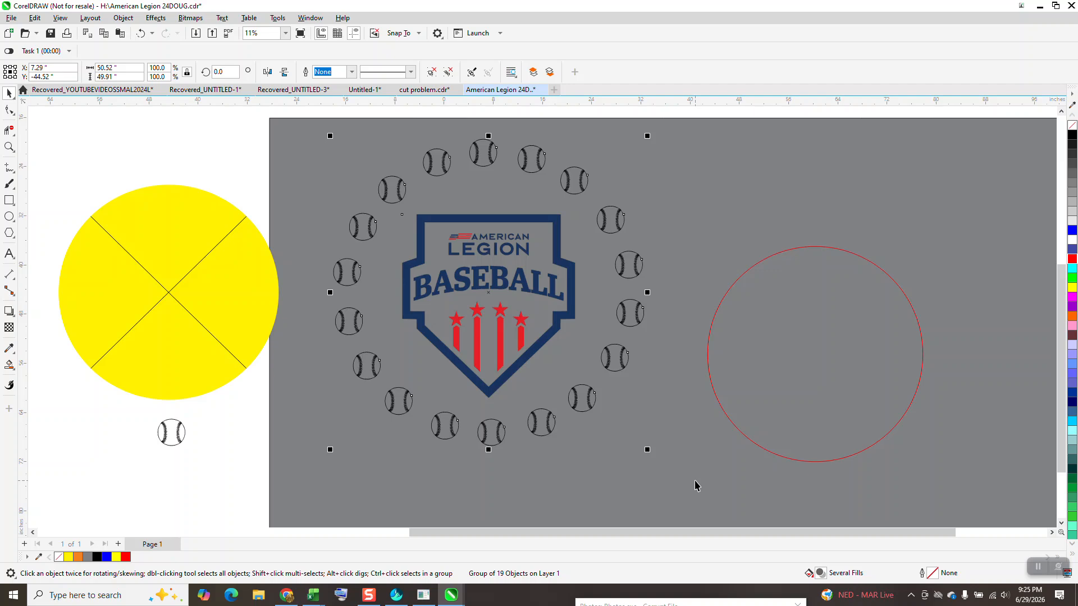
key(p)
scroll(681, 445, down, 3)
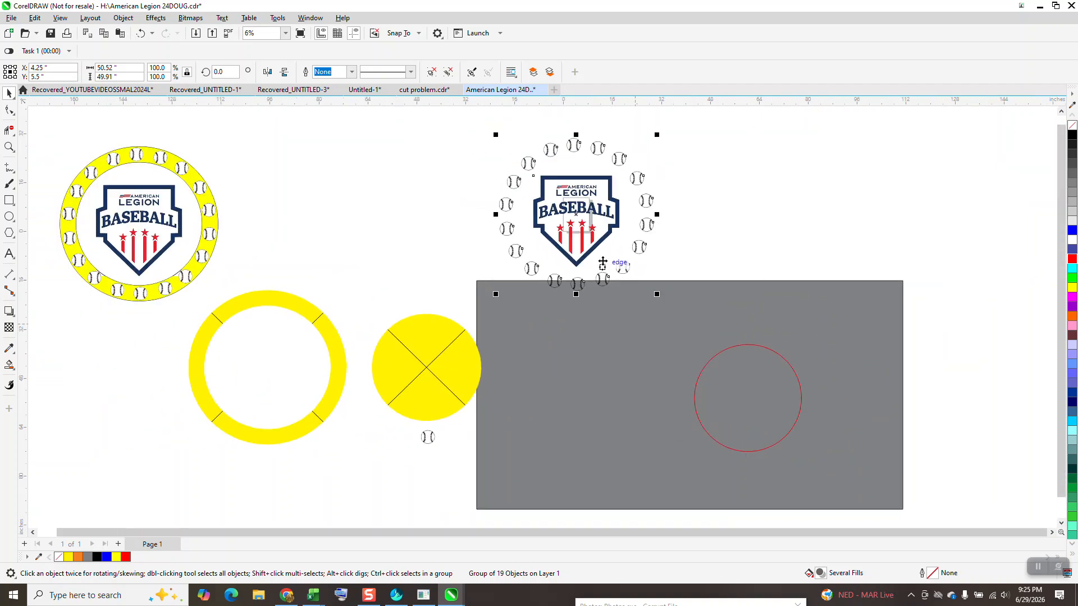
Set the page size to 60 by 60 inches.
click(352, 145)
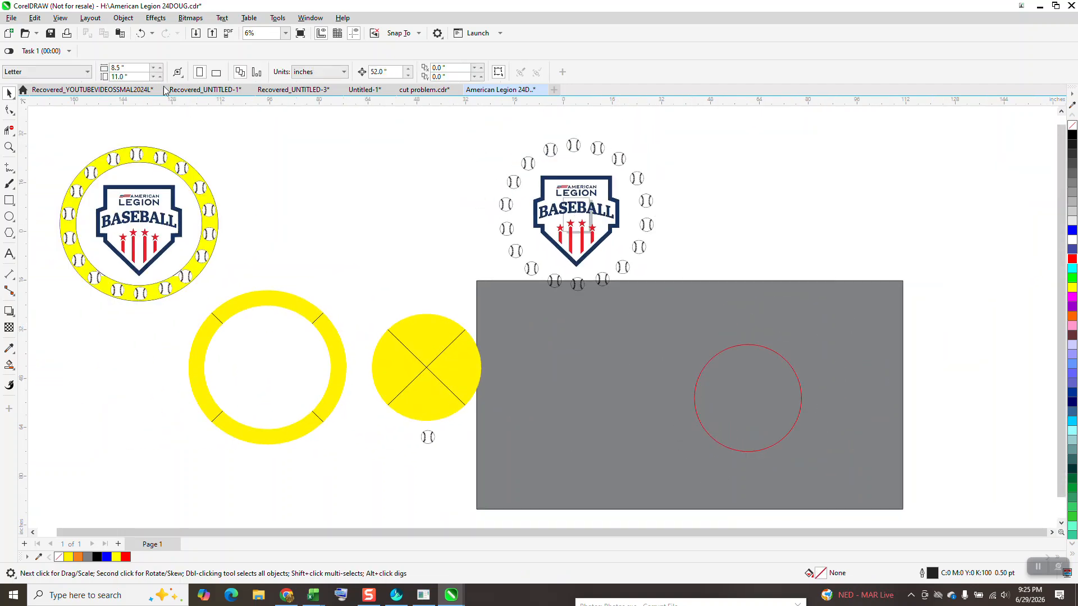
text(60)
key(Return)
click(130, 76)
text(60)
key(Return)
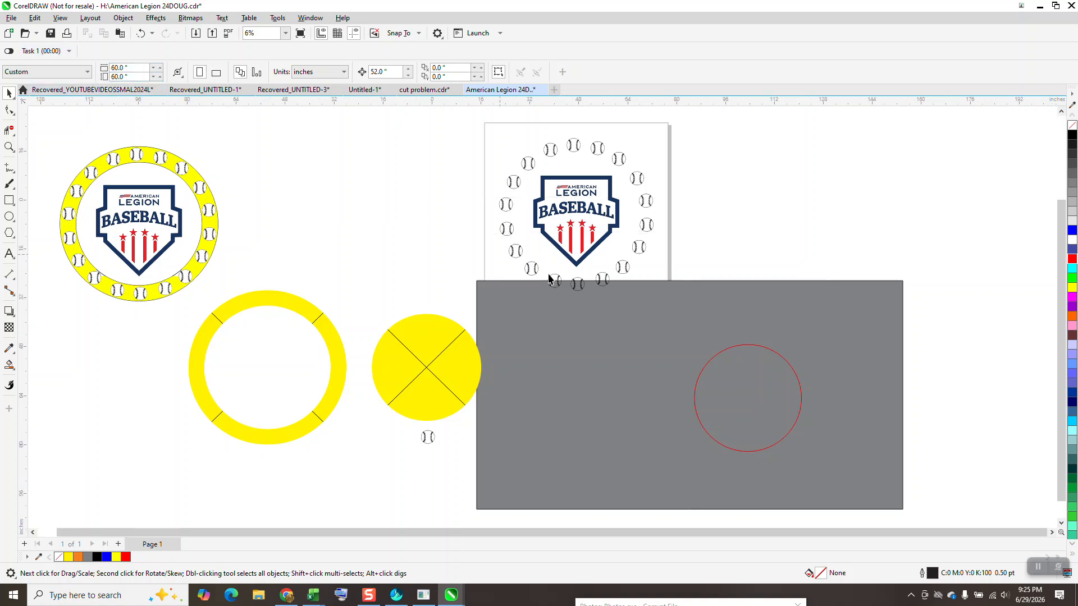
Centre the red circle on the page and make a concentric enlarged copy about 51.87 inches across, enclosing the baseballs.
click(745, 351)
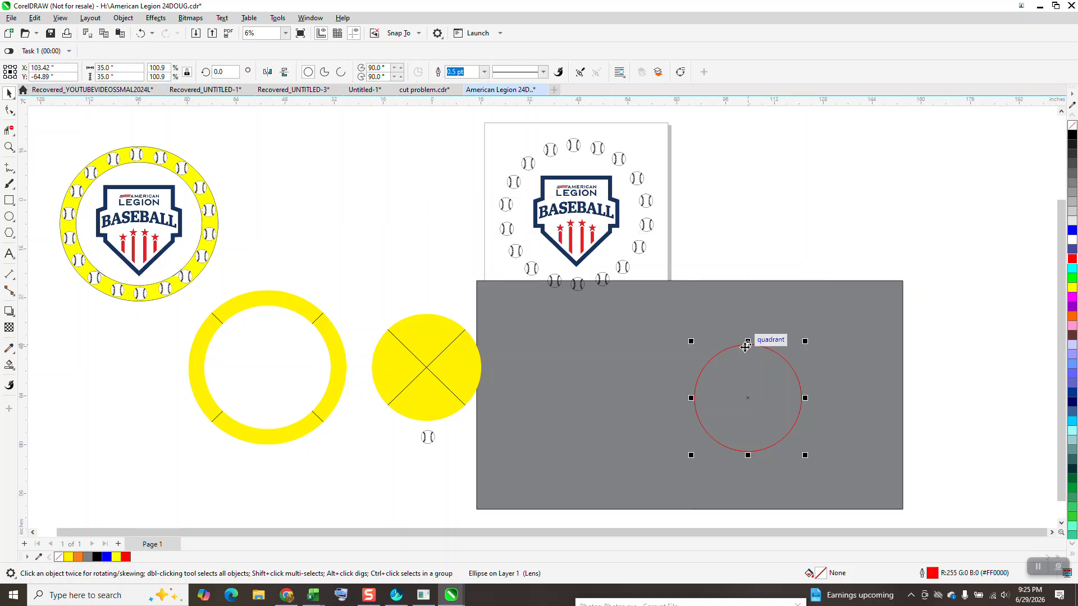
key(p)
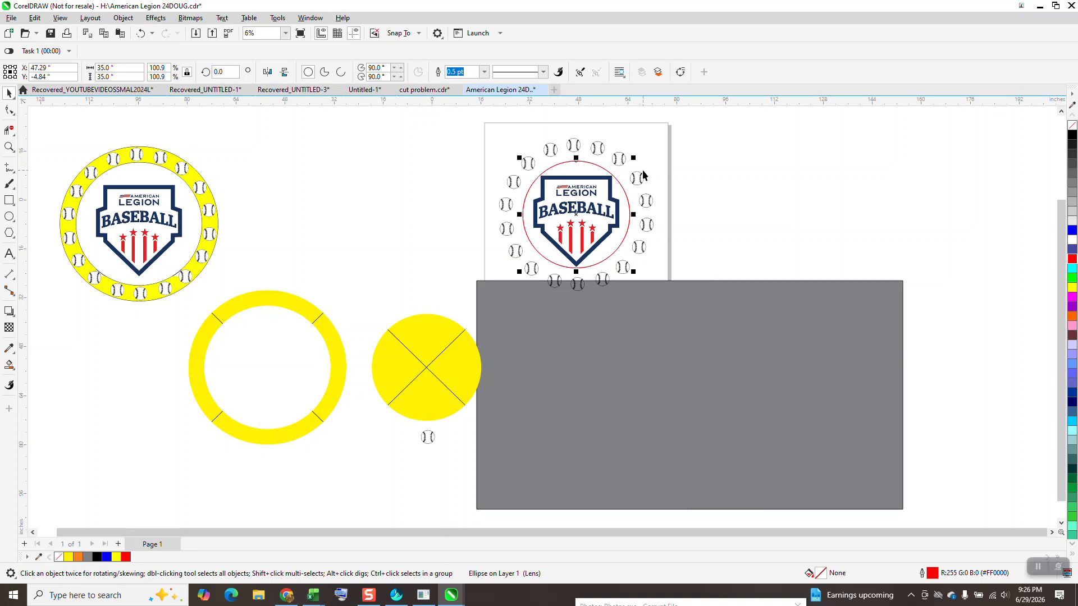
drag(634, 158, 672, 133)
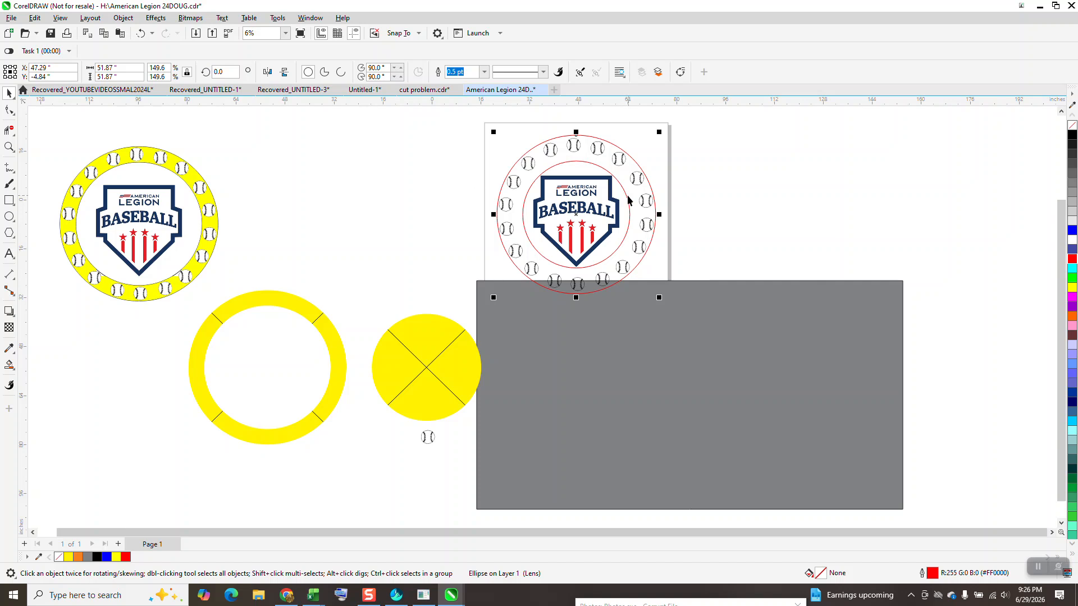
Compare the yellow shapes with the inner red circle and enlarge that circle from its centre to about 39.75 inches.
click(198, 204)
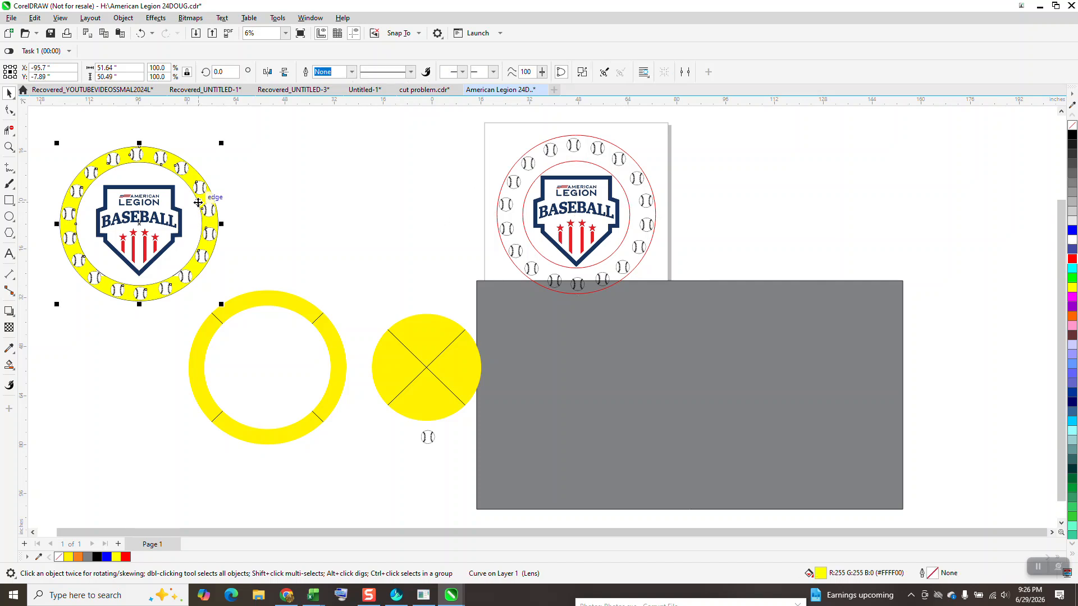
click(394, 338)
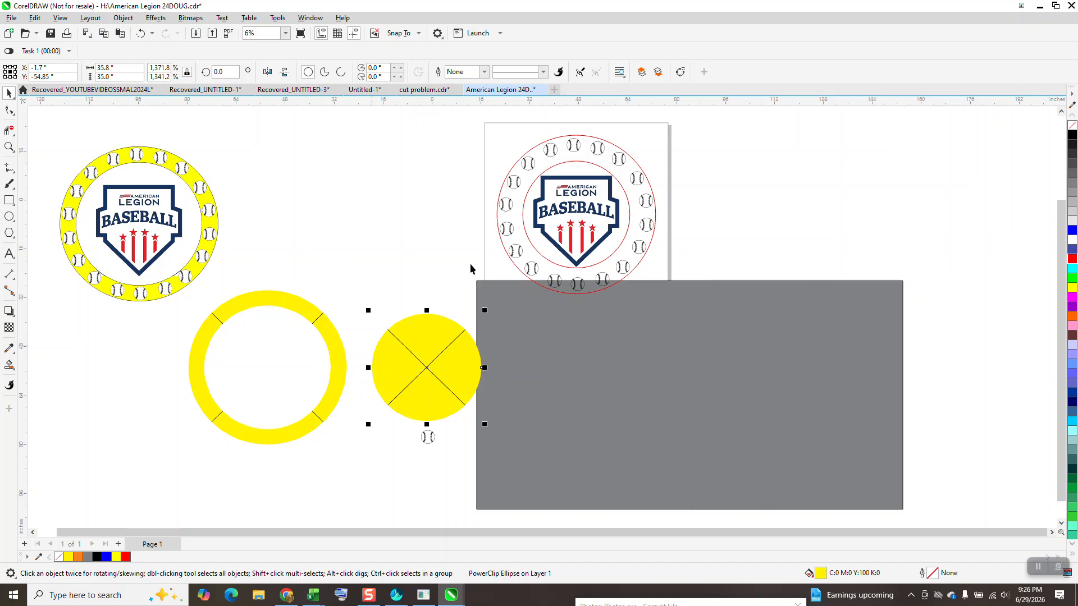
click(527, 236)
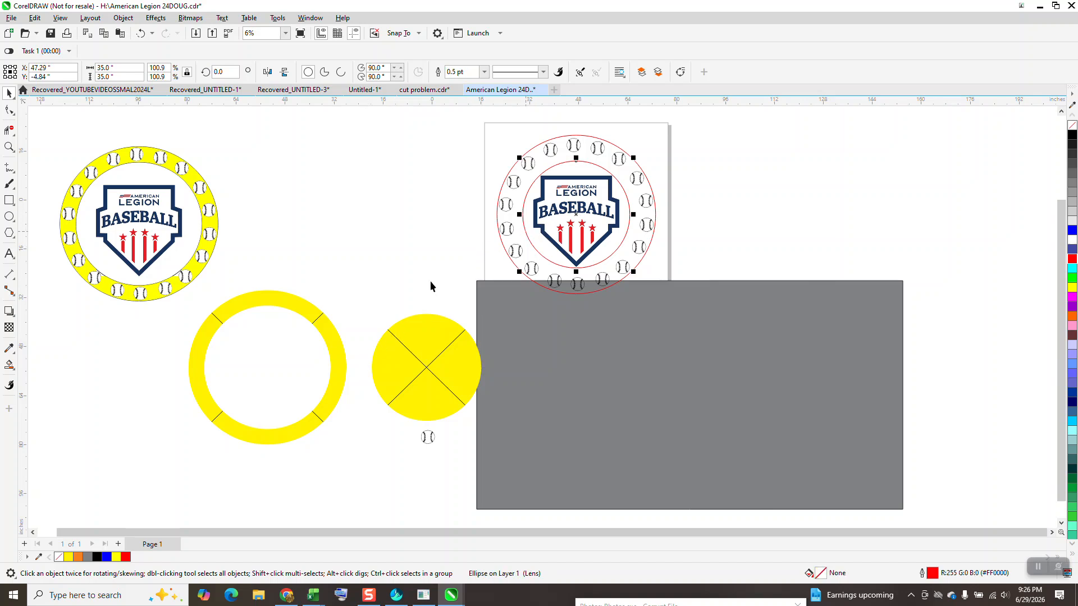
click(332, 336)
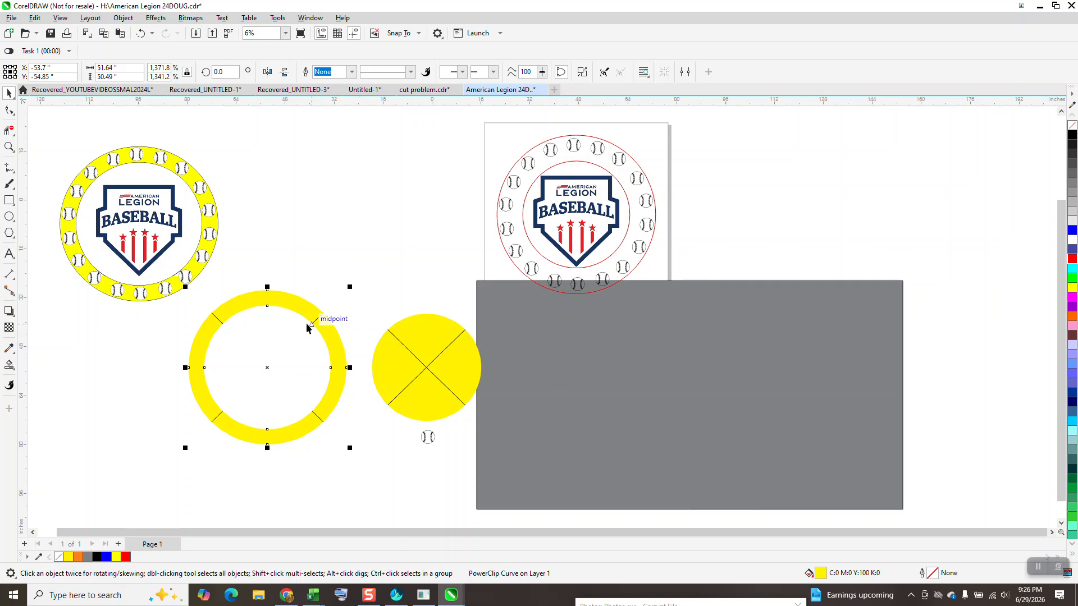
click(724, 183)
click(629, 201)
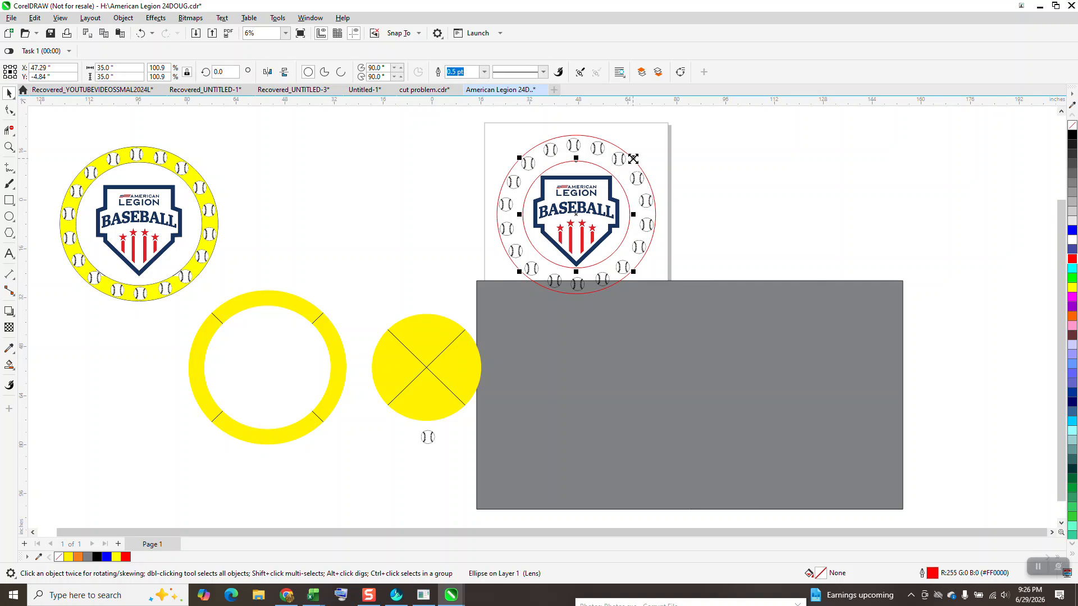
drag(634, 157, 641, 151)
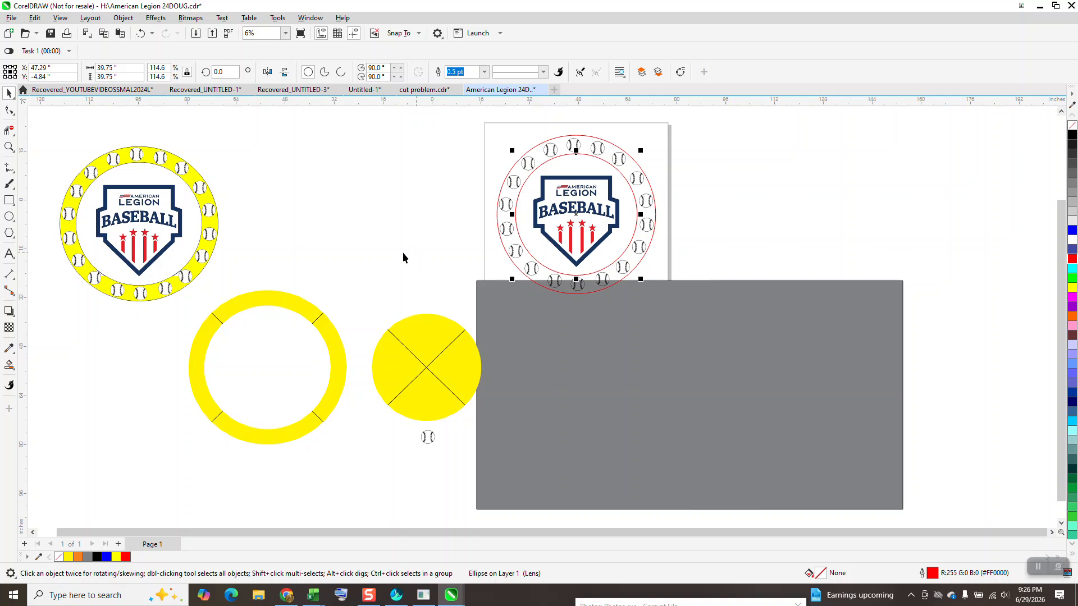
Move both red circles together with the grouped baseballs and logo from the page onto the grey rectangle.
click(9, 147)
click(731, 319)
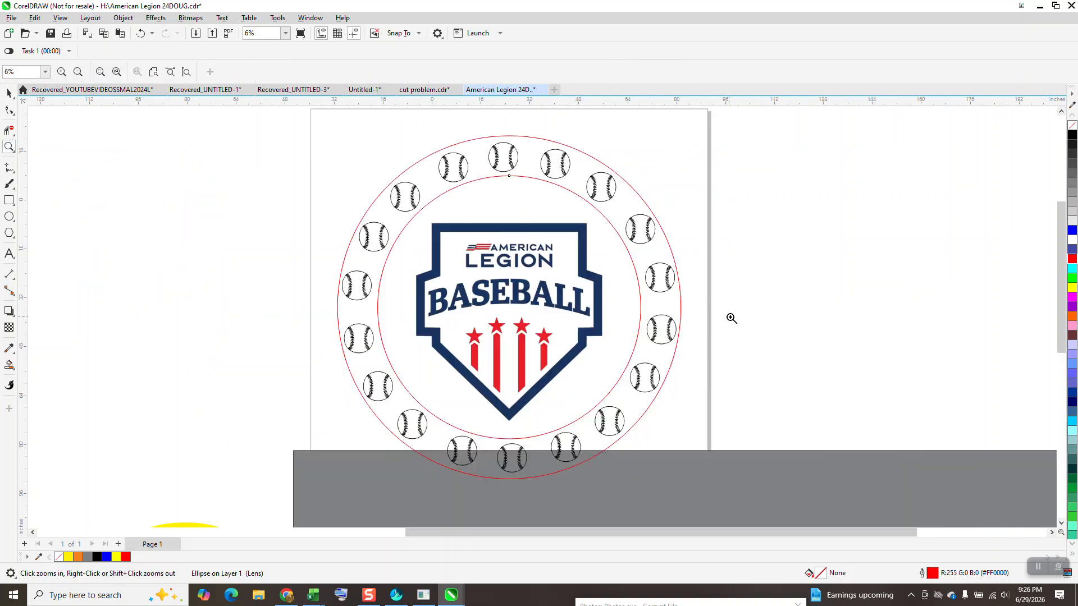
right_click(702, 321)
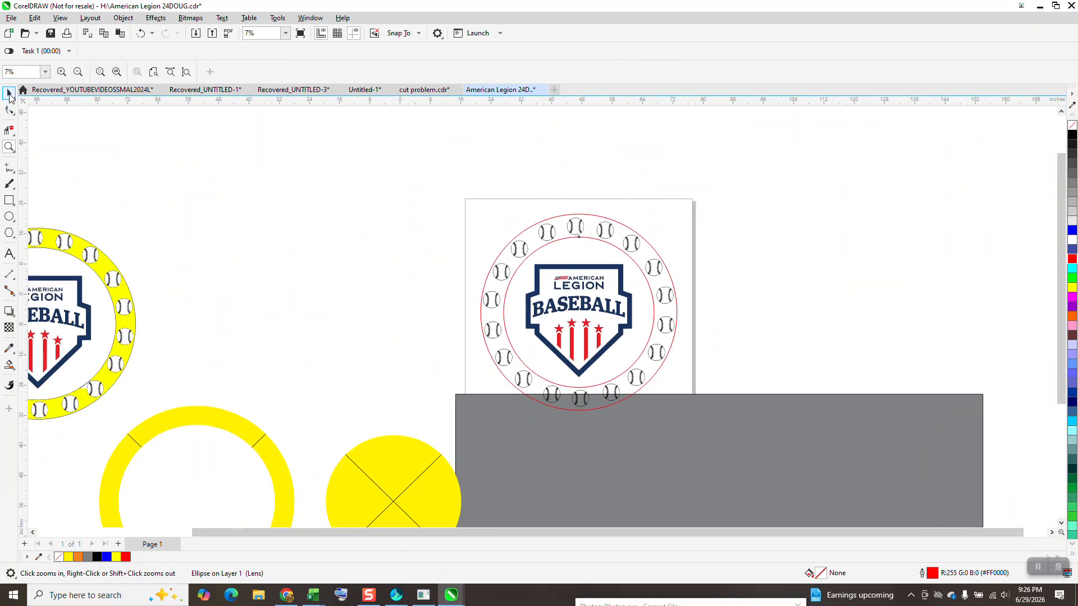
right_click(363, 174)
key(space)
drag(393, 169, 604, 344)
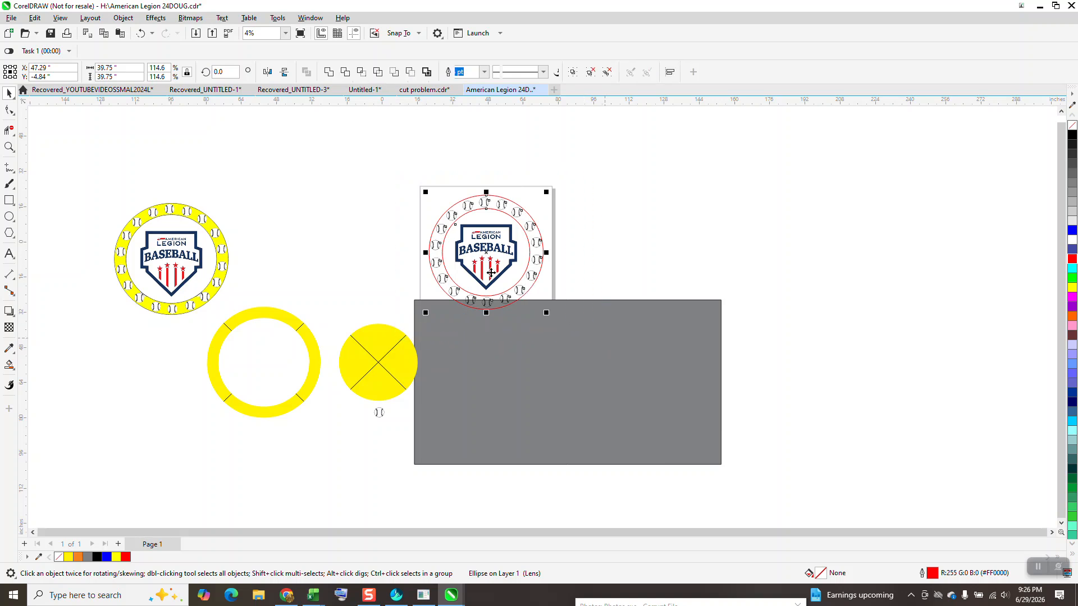
drag(487, 258, 540, 375)
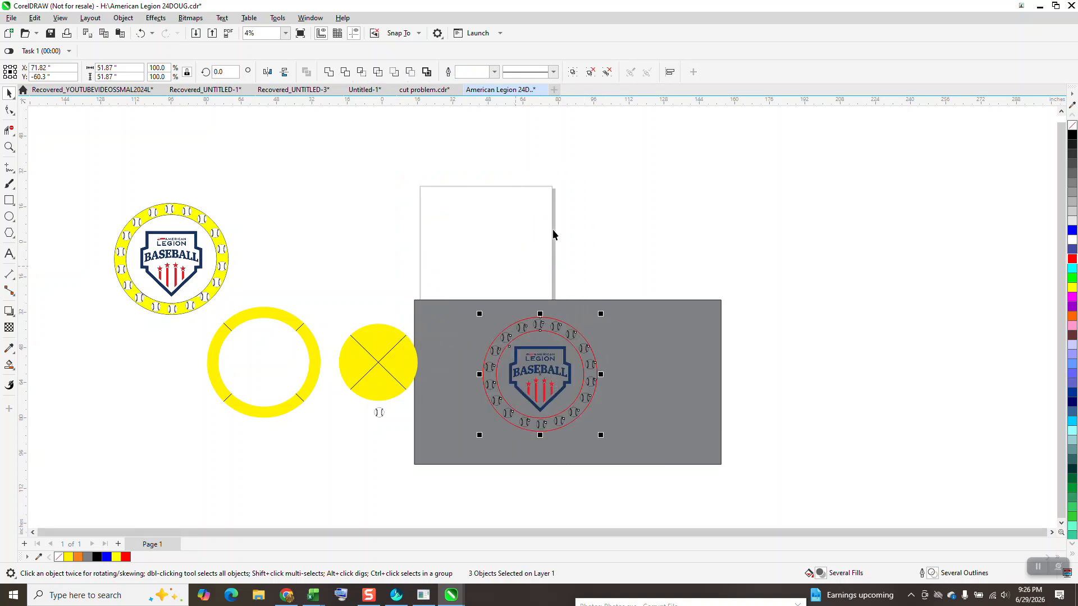
Try moving the outer red circle up off the baseballs, and undo the move.
click(617, 235)
drag(567, 365, 559, 267)
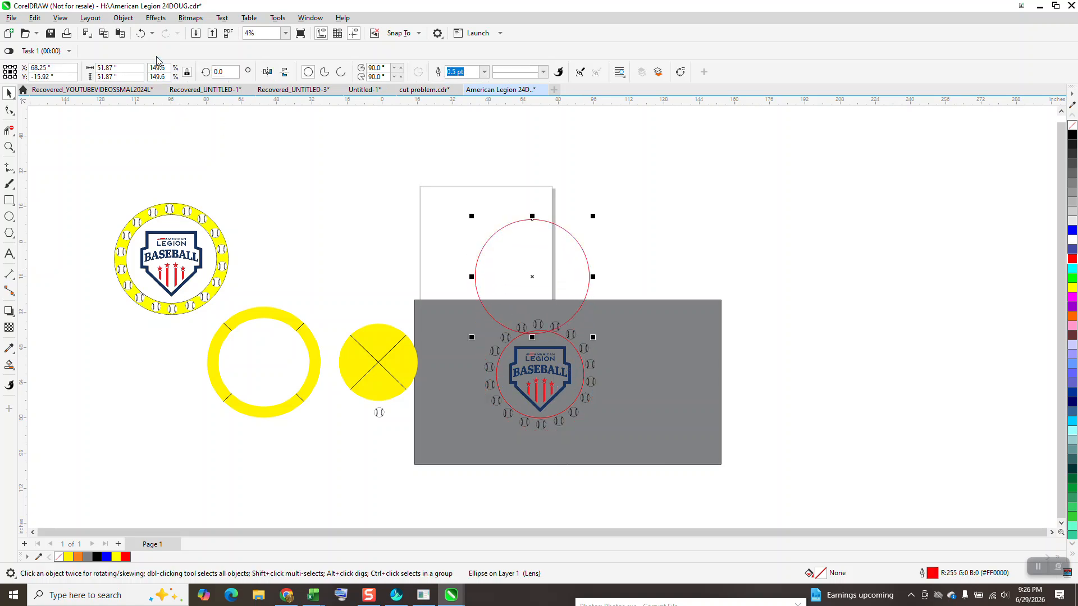
click(140, 33)
Move the outer red circle 52 inches right, beside the baseballs and logo on the grey rectangle.
drag(638, 287, 509, 431)
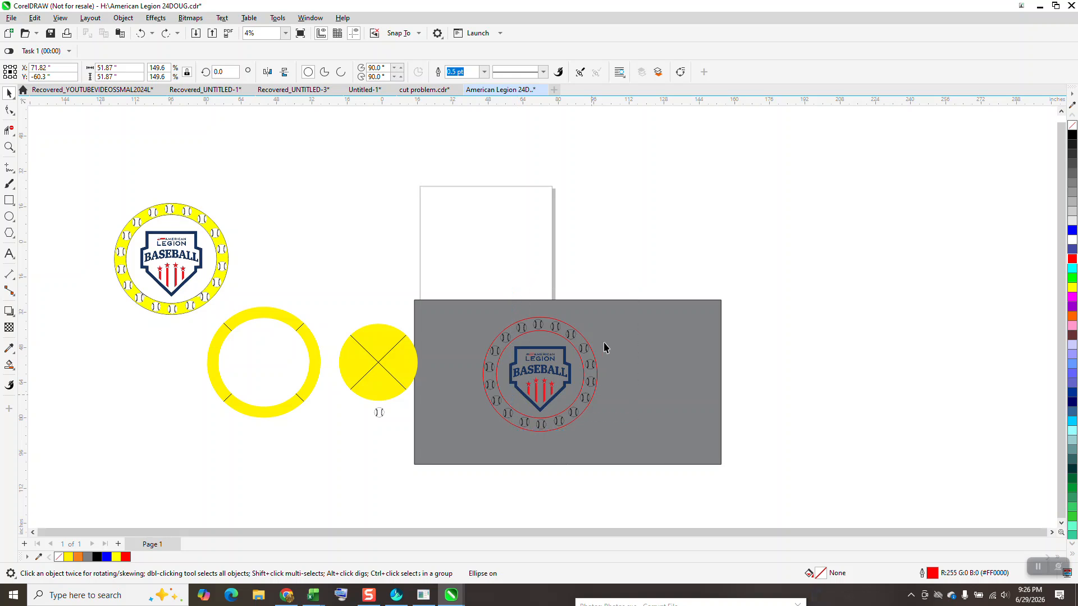
click(566, 365)
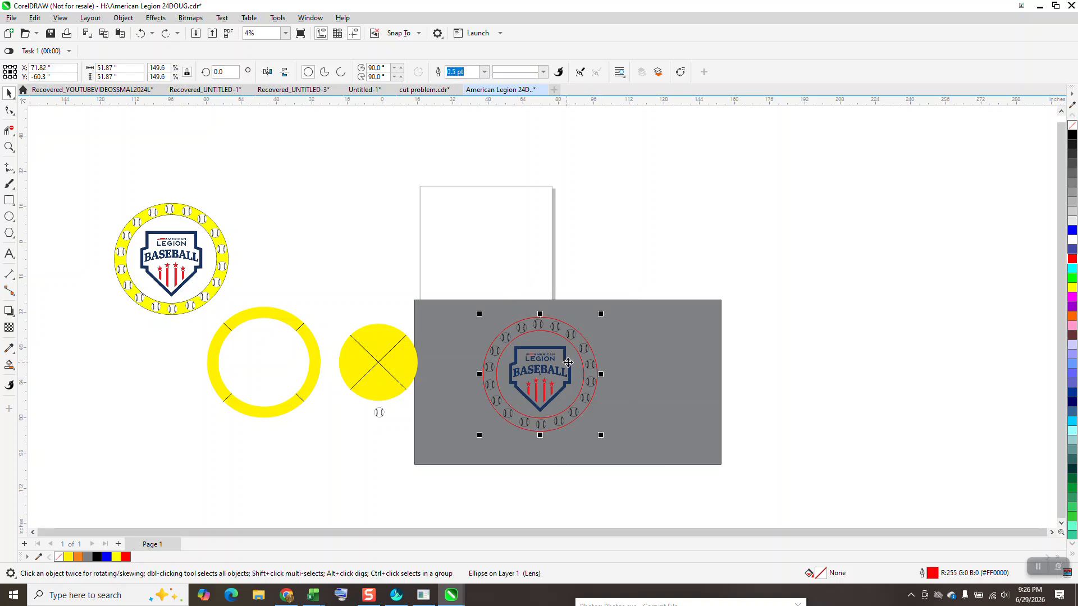
key(ctrl+shift+z)
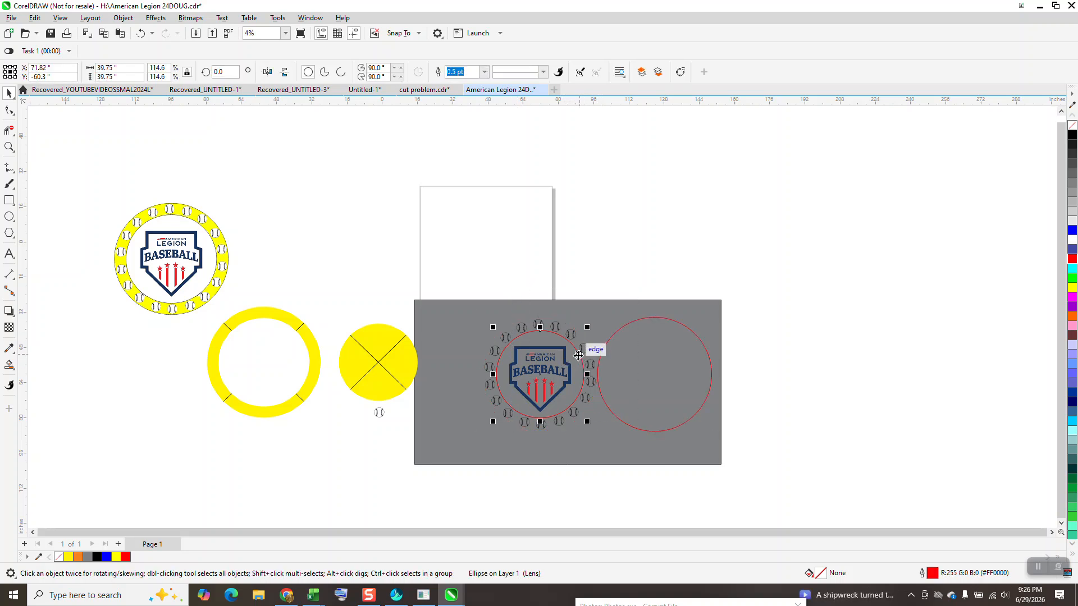
Move the inner red circle and the grouped baseballs and logo 52 inches right into the outer red circle, and ungroup the baseballs and logo.
click(564, 358)
key(Right)
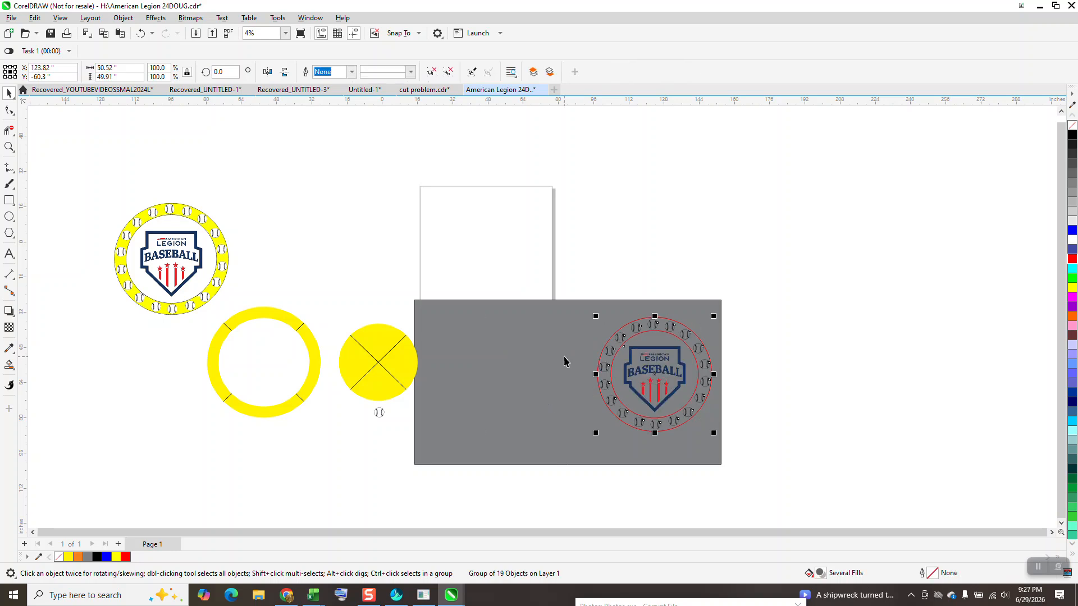
click(123, 18)
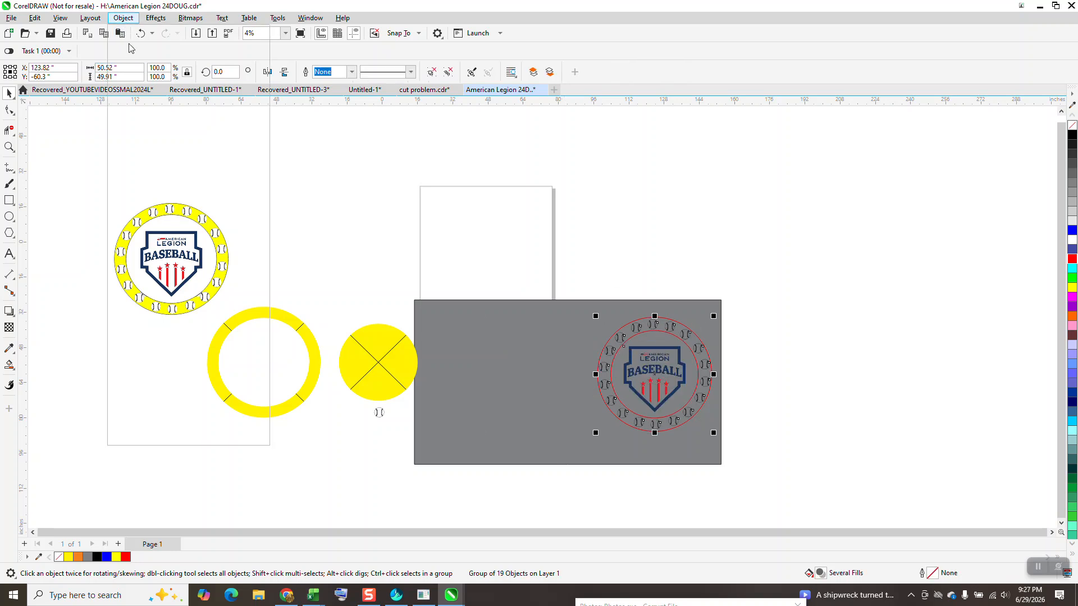
click(297, 219)
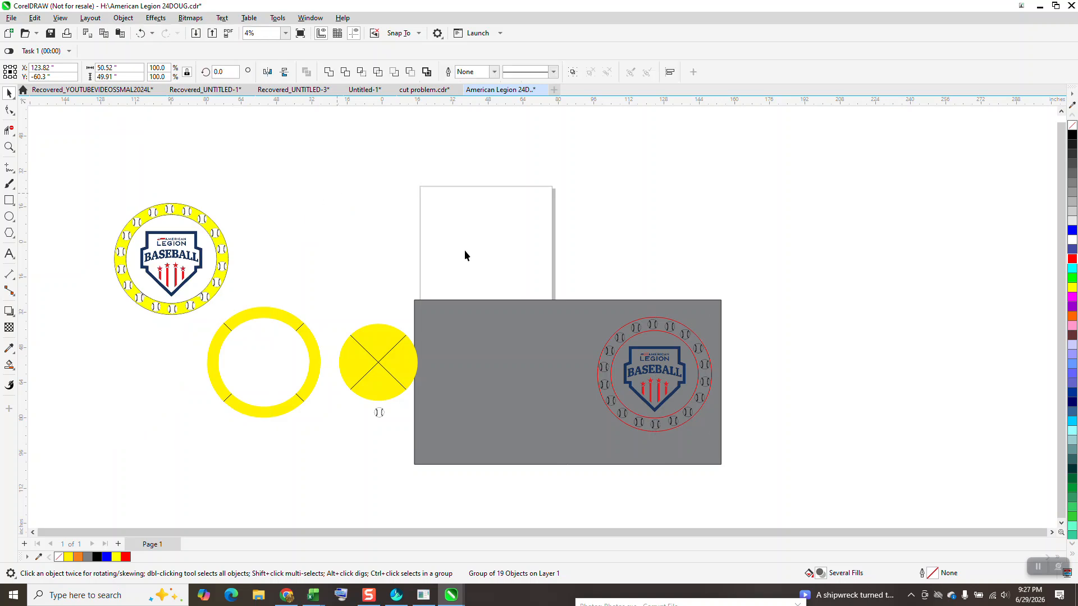
click(463, 251)
Move both red circles 52 inches right, clear of the baseballs and logo.
click(677, 353)
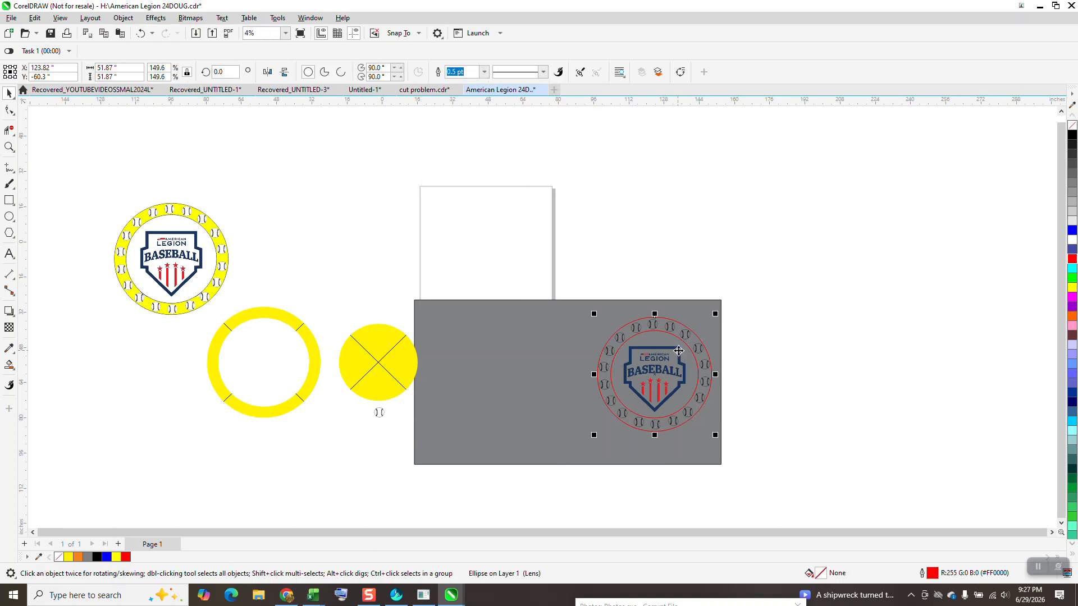
key(Right)
click(687, 351)
key(Right)
Move the logo bitmap 52 inches left out of the ring of baseballs, try a small freehand shift, and undo the shift.
click(699, 348)
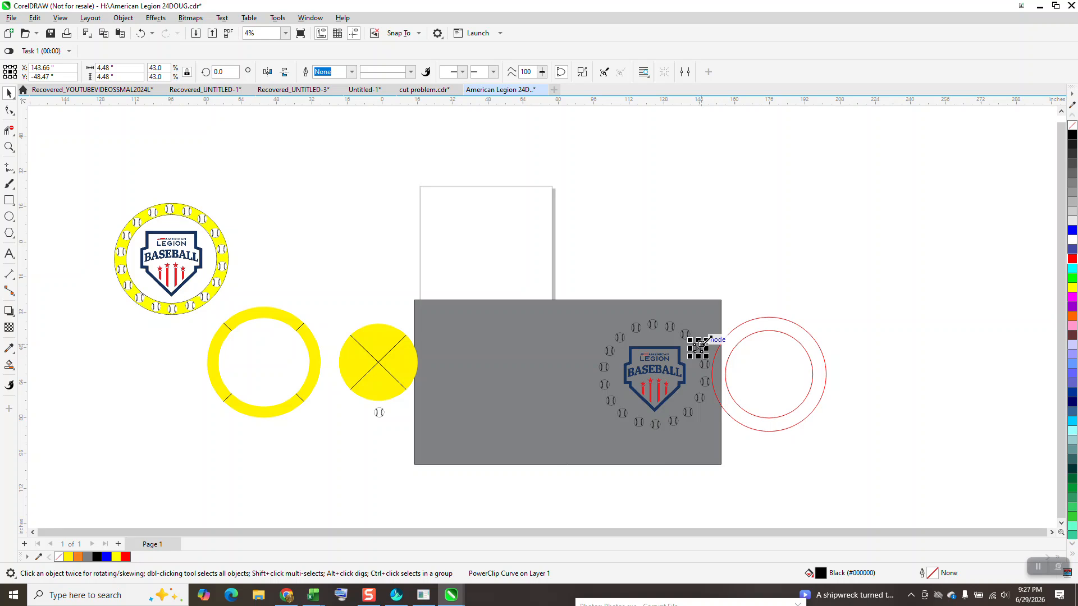
click(633, 355)
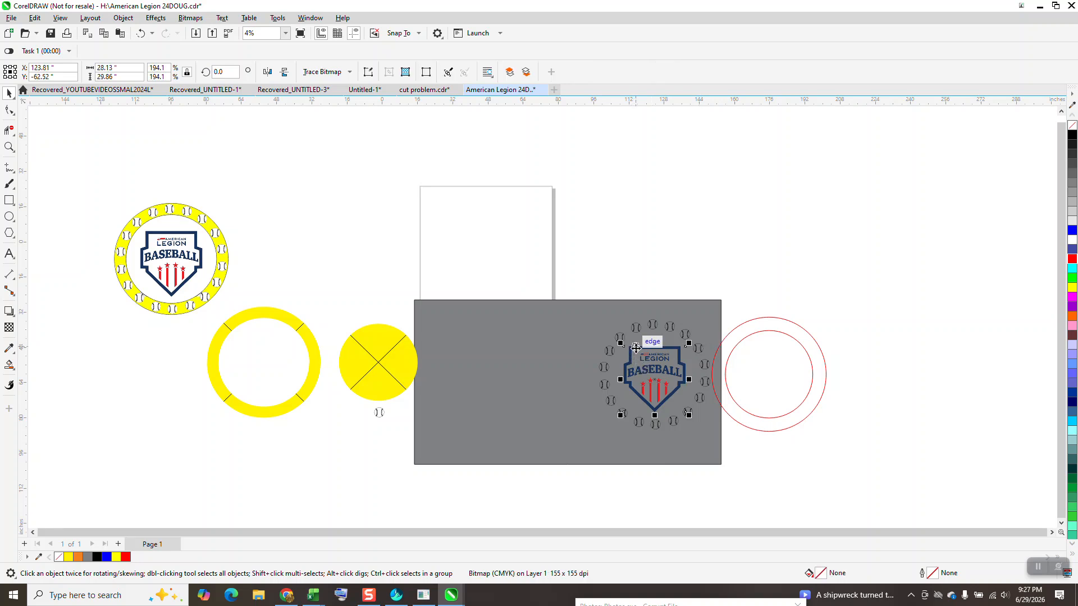
key(Left)
mouse_move(539, 375)
mouse_down()
mouse_move(519, 341)
mouse_move(516, 363)
mouse_move(533, 362)
mouse_up()
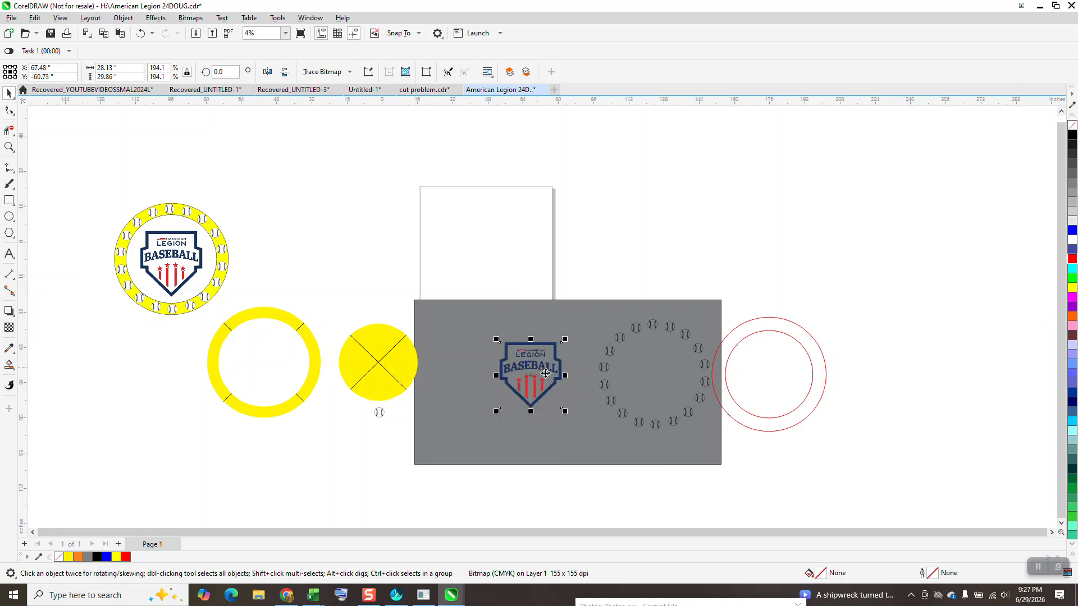
click(141, 33)
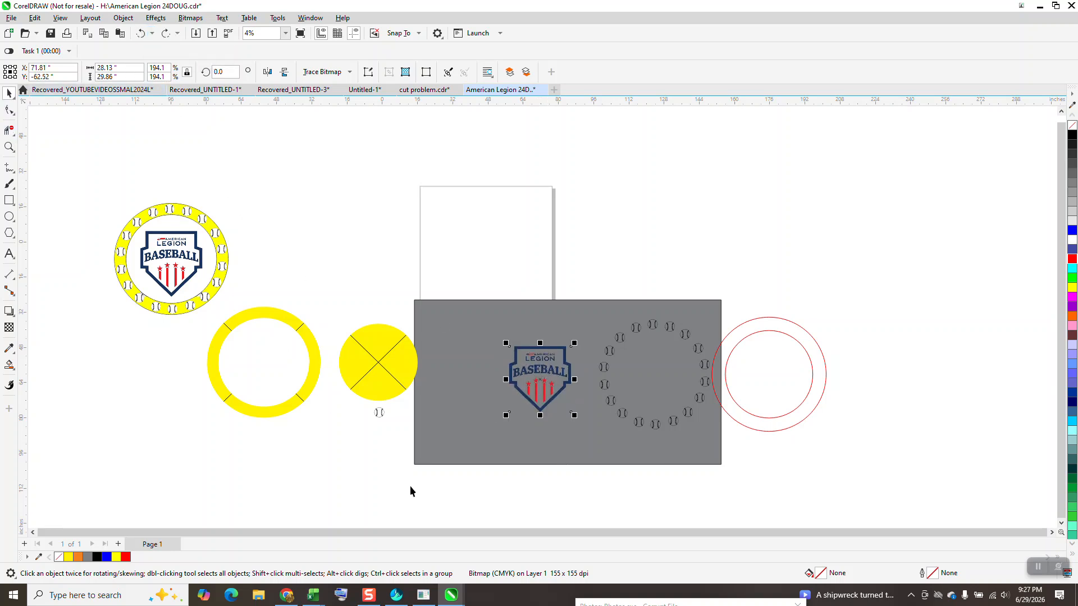
Examine the edges of the logo's American Legion lettering up close against the grey background.
click(9, 147)
drag(482, 324, 631, 449)
drag(459, 214, 548, 270)
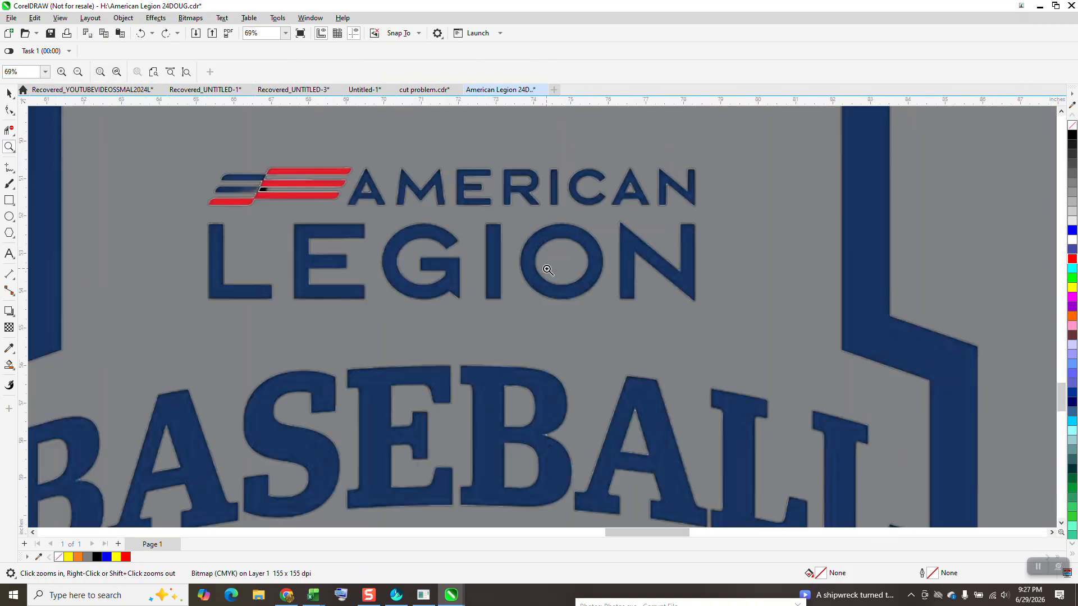
drag(474, 169, 611, 243)
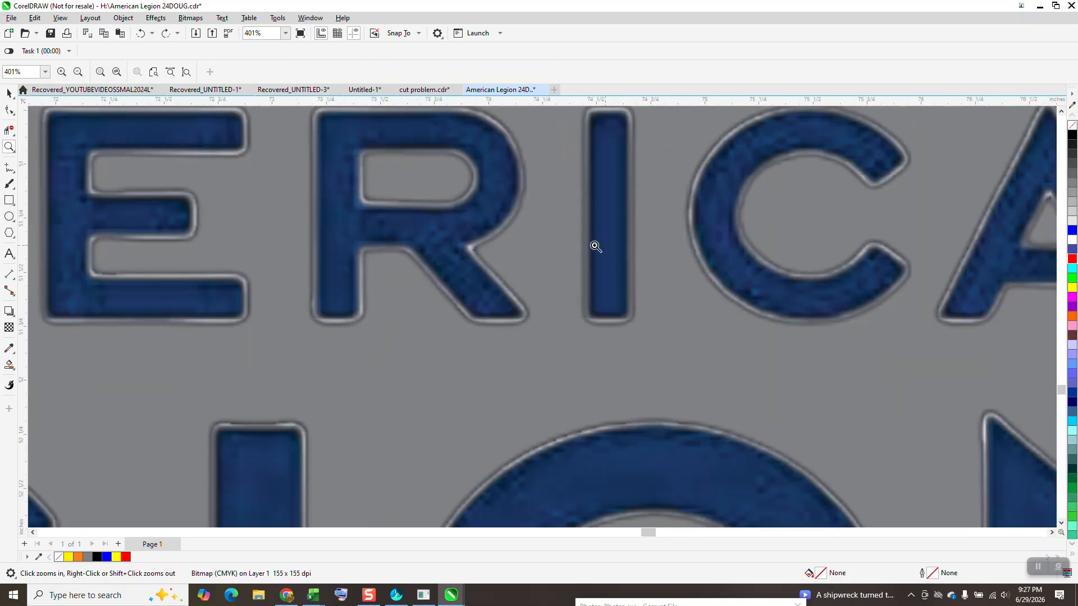
scroll(508, 238, down, 1)
scroll(505, 236, down, 4)
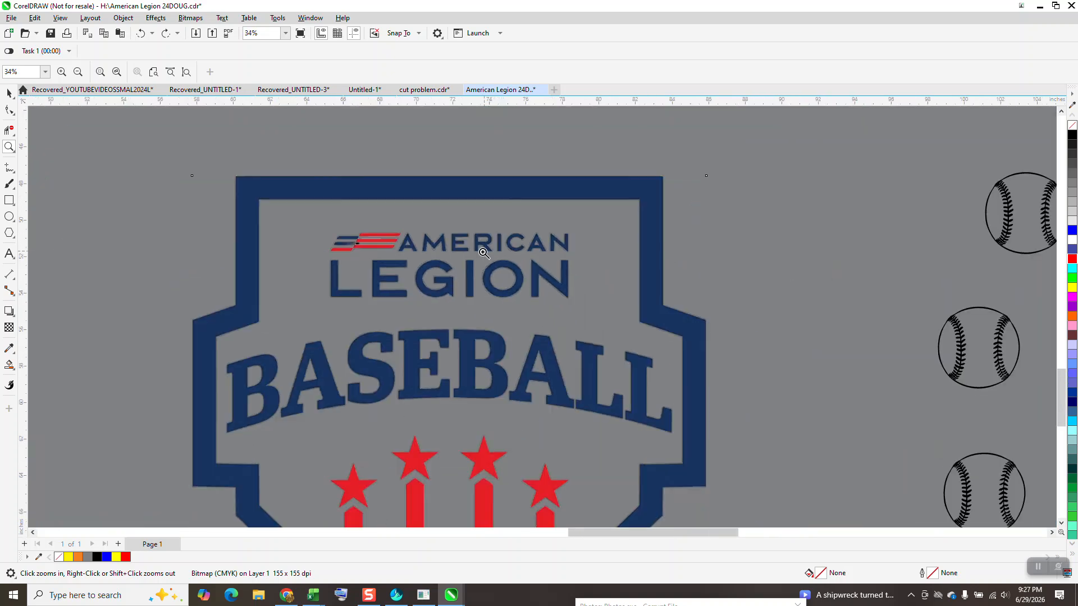
scroll(478, 248, down, 1)
Return the logo bitmap to the centre of the baseballs and move both red circles 52 inches left around them.
click(14, 96)
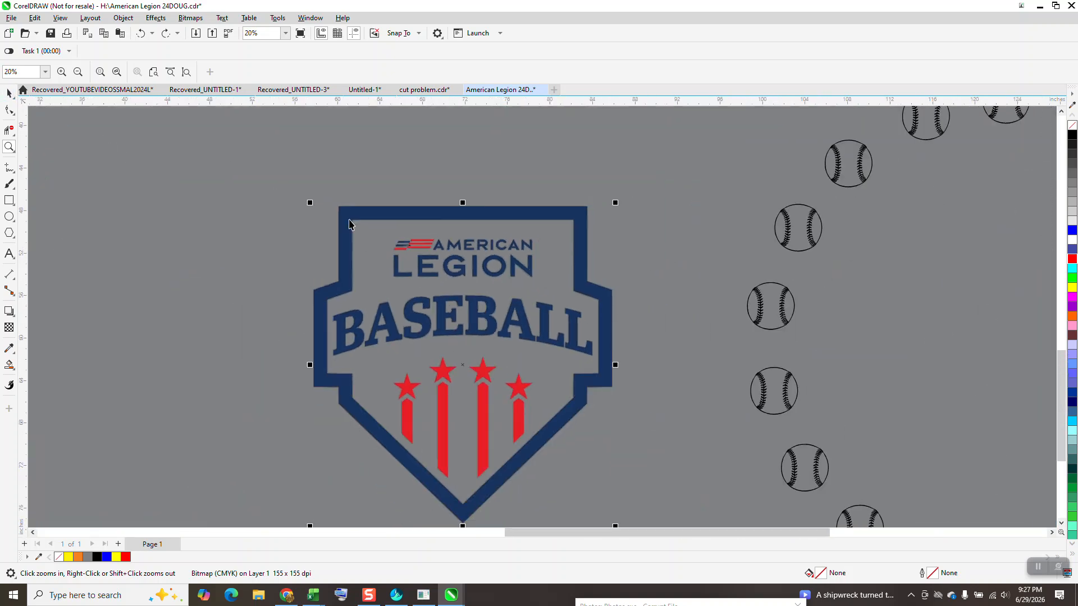
scroll(429, 229, down, 2)
key(ctrl+shift+z)
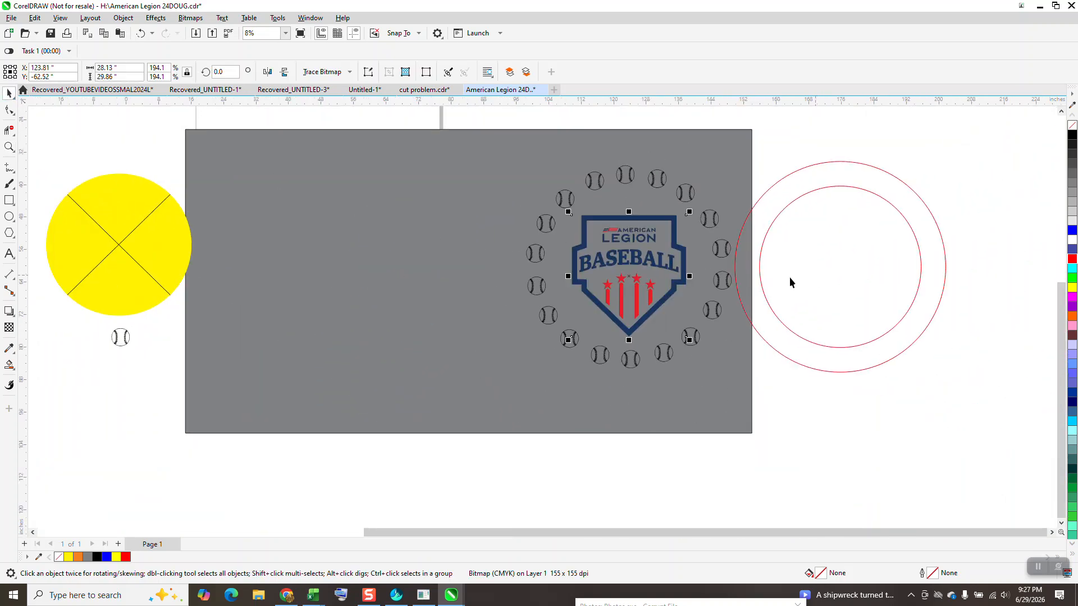
click(772, 308)
key(Left)
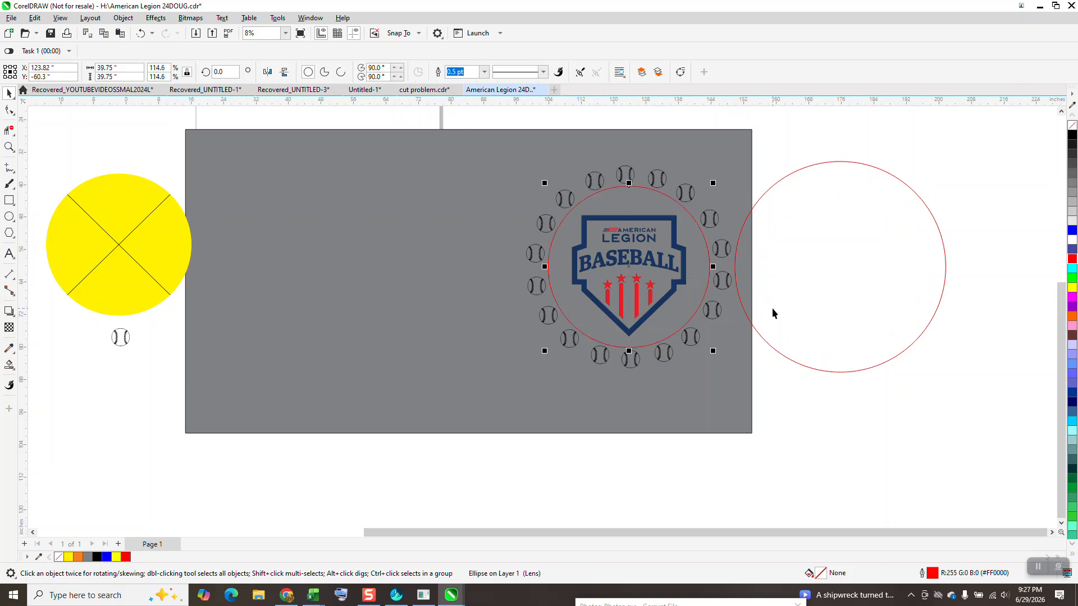
click(773, 317)
key(Left)
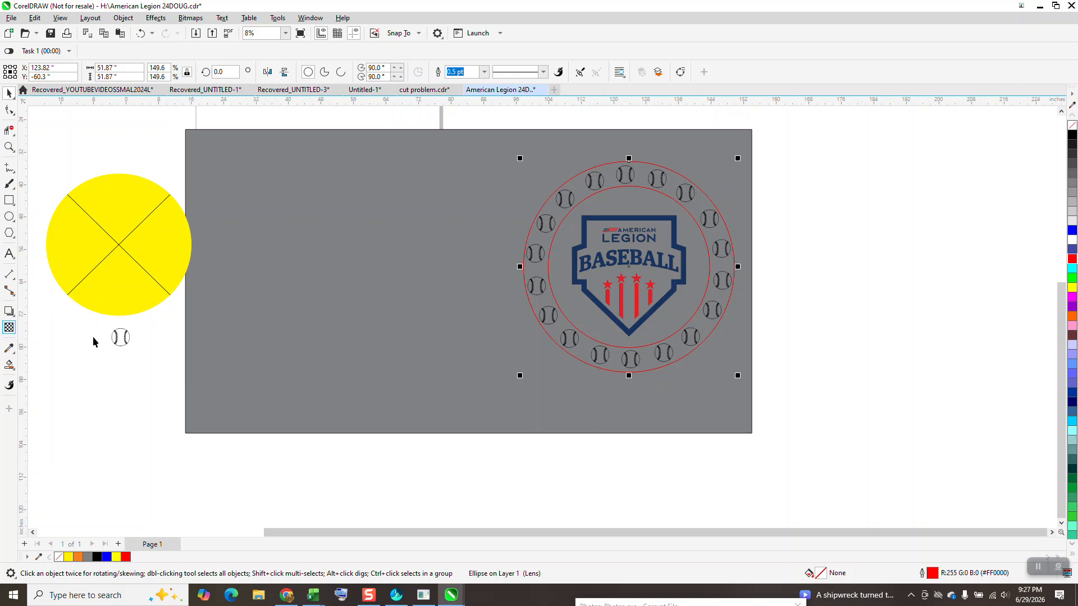
Compare the original yellow medallion with the rebuilt circles, baseballs and logo on the grey rectangle.
scroll(340, 354, down, 2)
scroll(248, 265, down, 2)
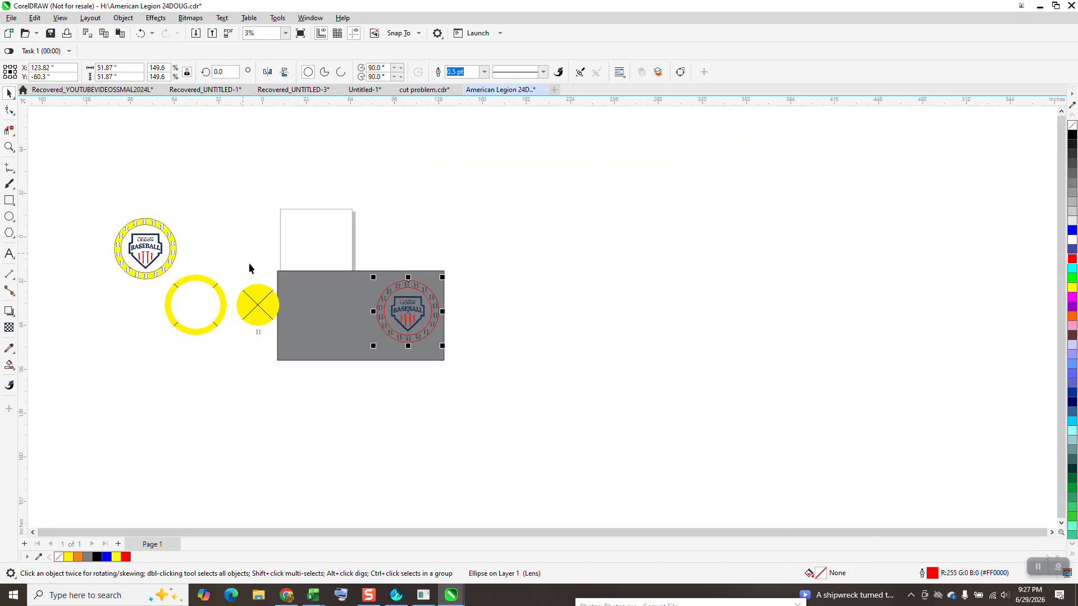
click(9, 147)
drag(322, 244, 366, 298)
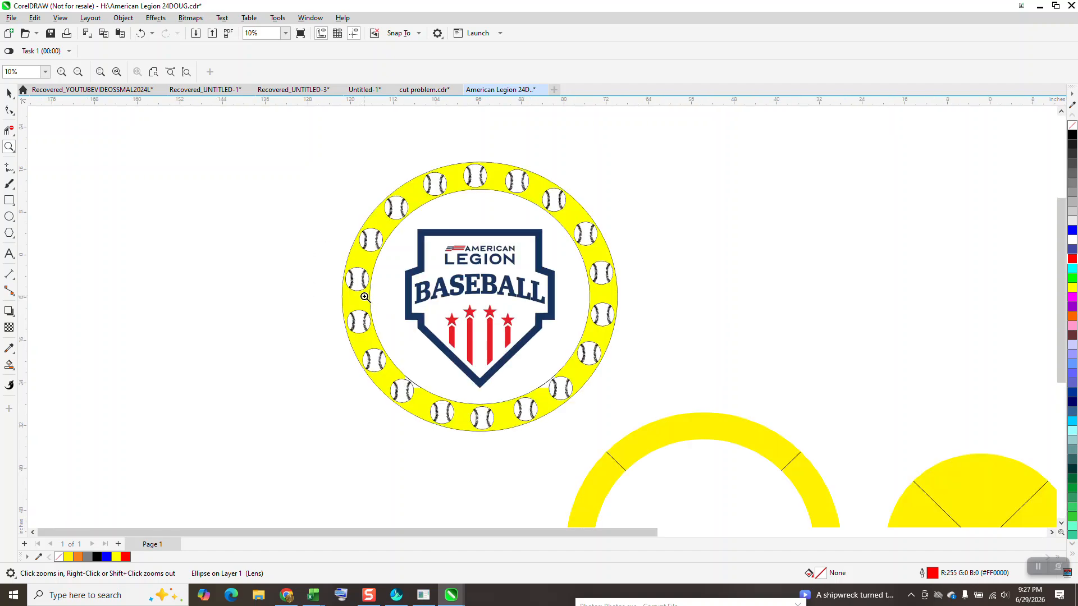
scroll(365, 296, down, 2)
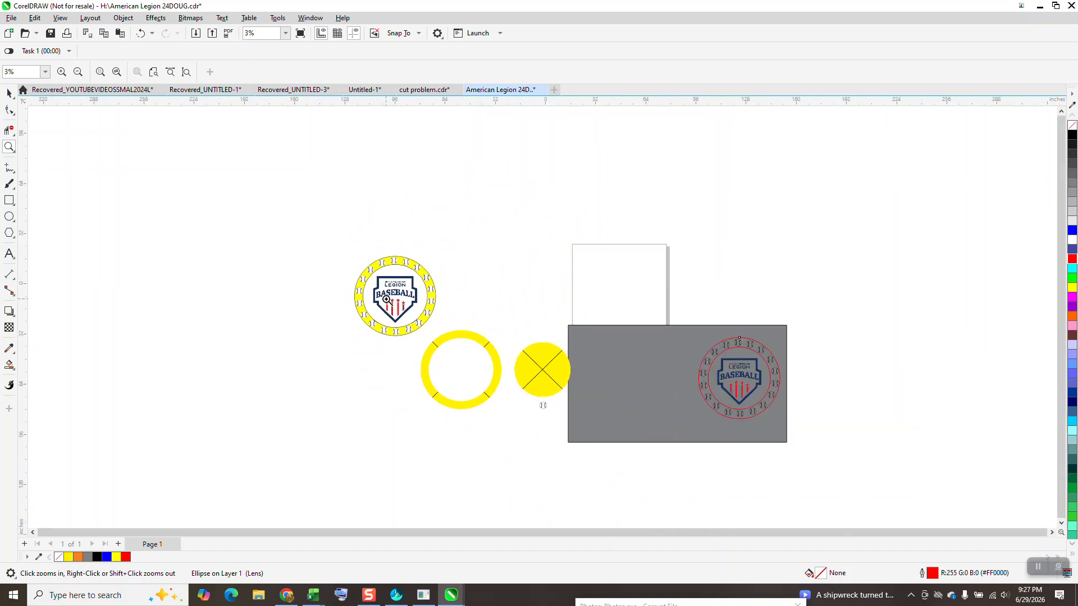
drag(587, 293, 786, 443)
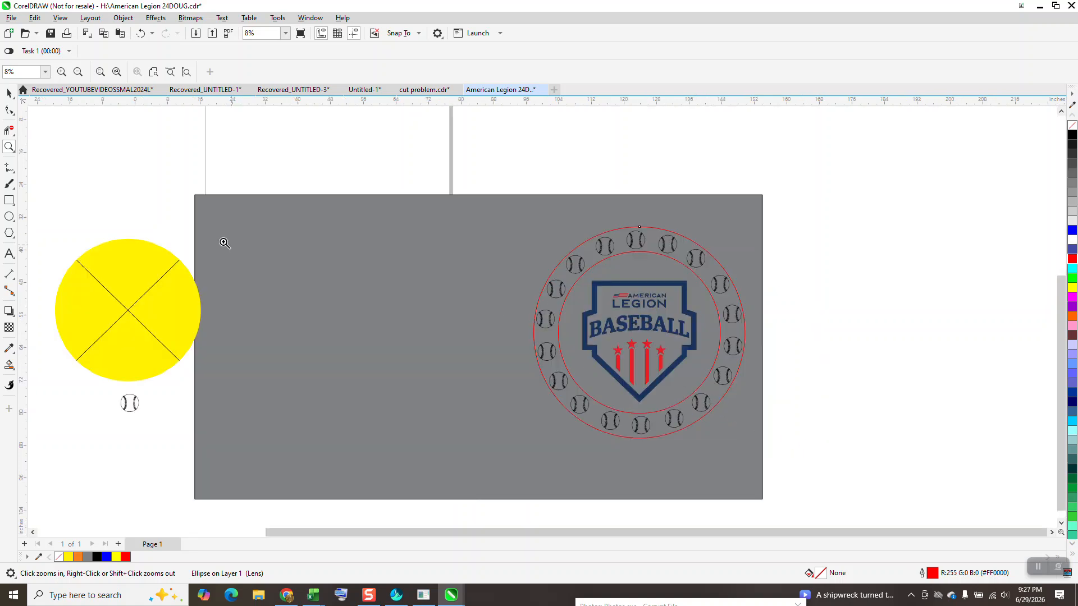
Smart Fill the band between the two red circles around the baseballs with yellow and no outline, and set the fill's transparency to 0.
click(15, 372)
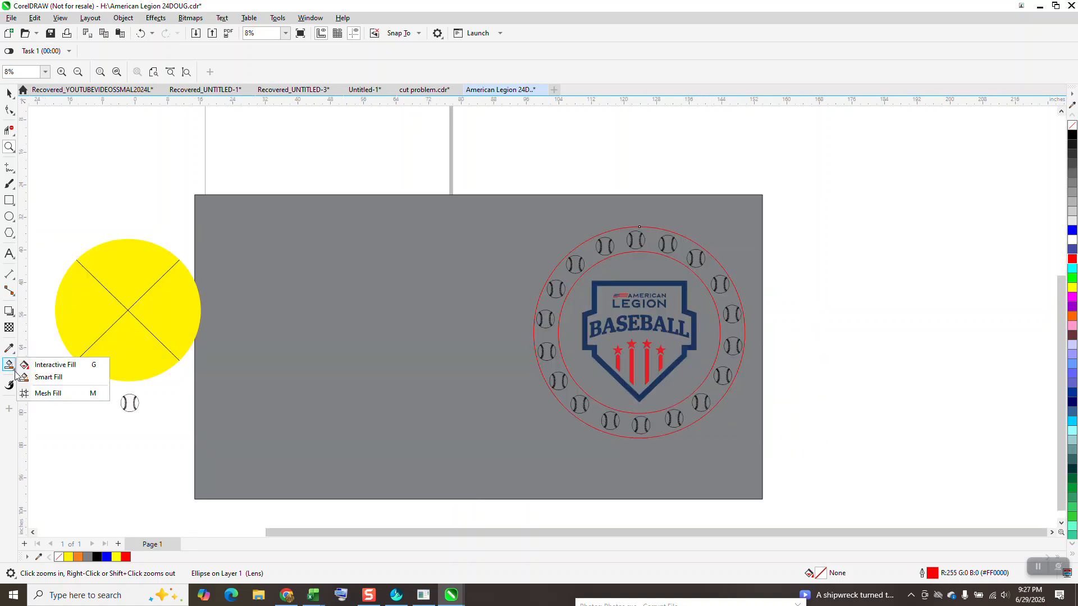
click(48, 377)
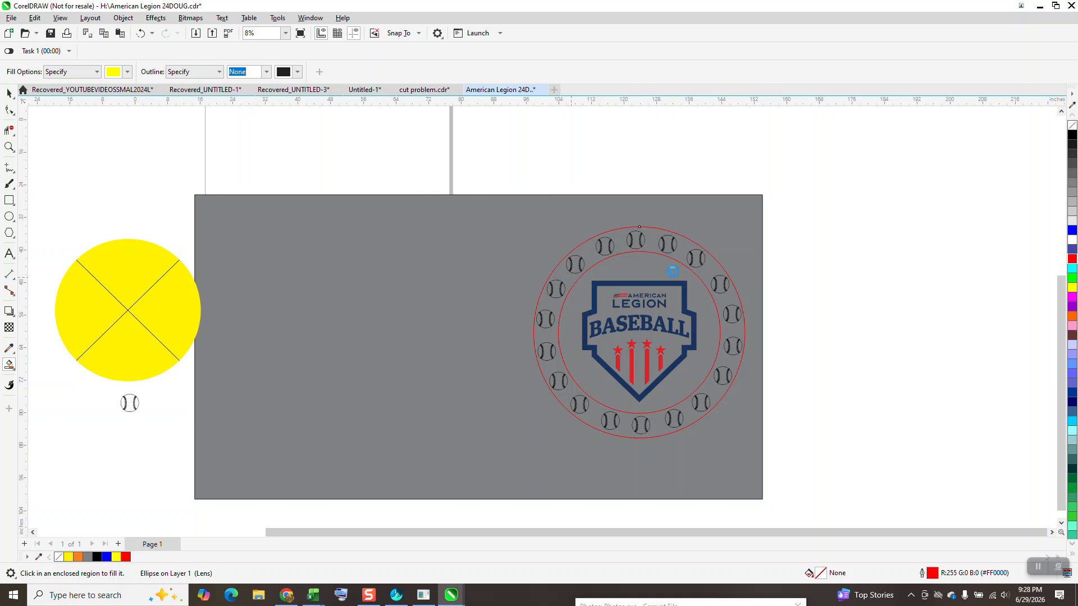
click(625, 291)
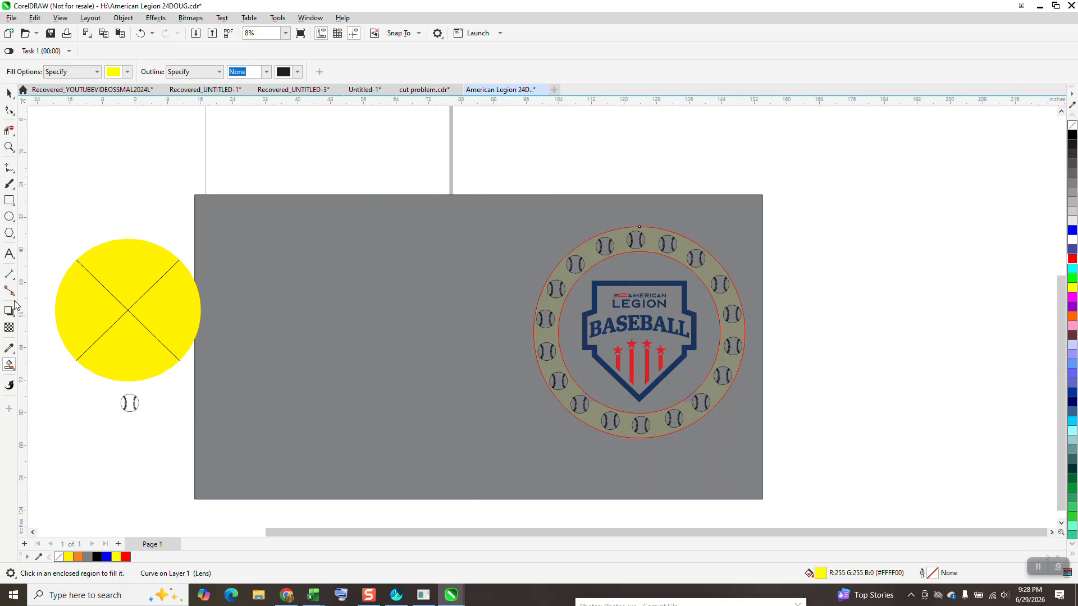
click(10, 330)
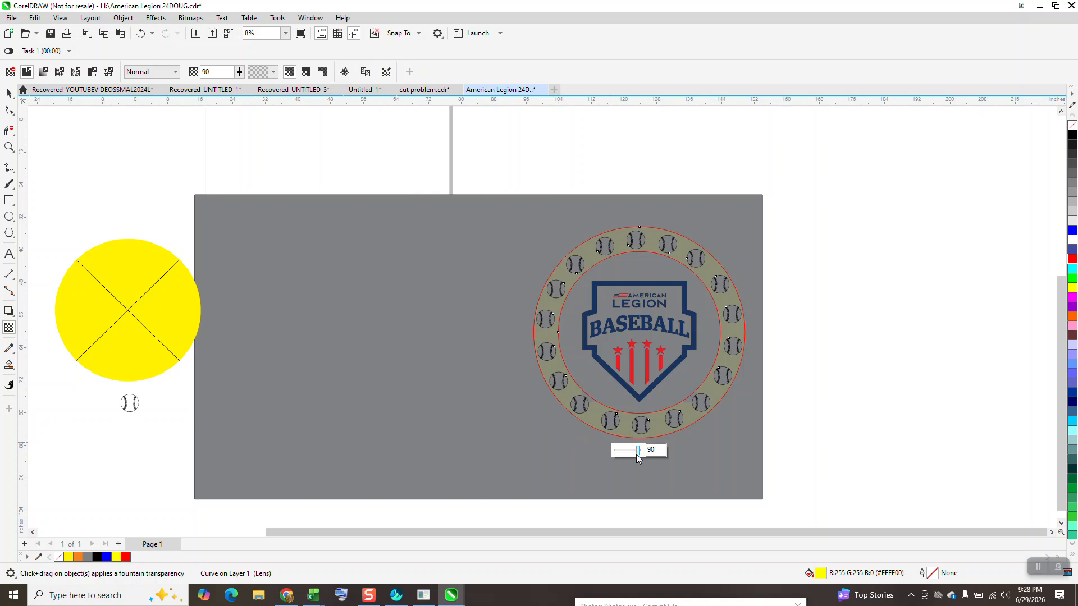
drag(638, 450, 587, 453)
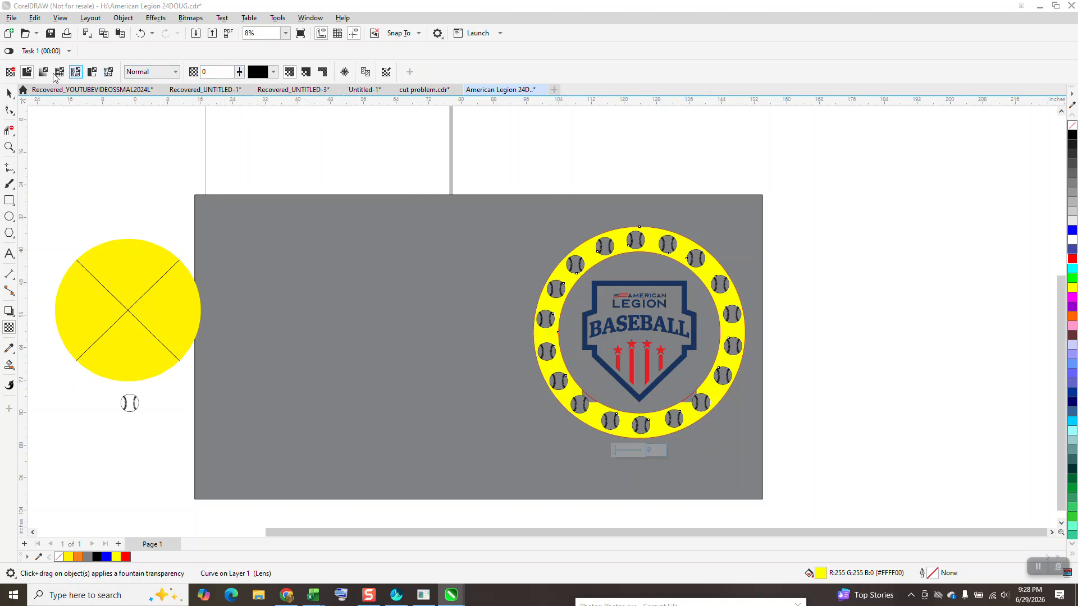
Save all current document options and document styles as the new document defaults.
click(278, 19)
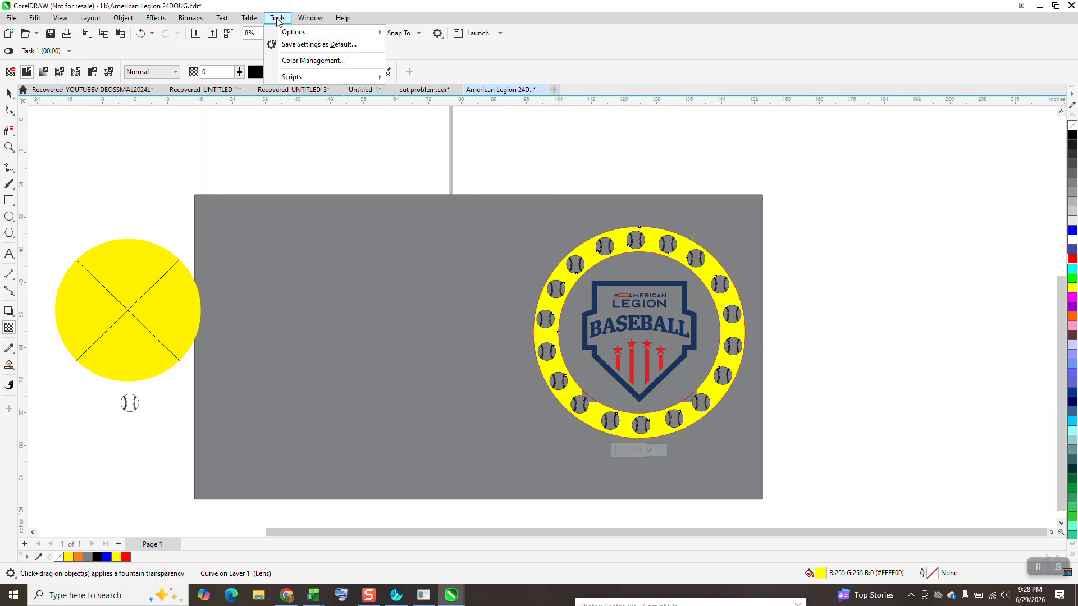
click(291, 50)
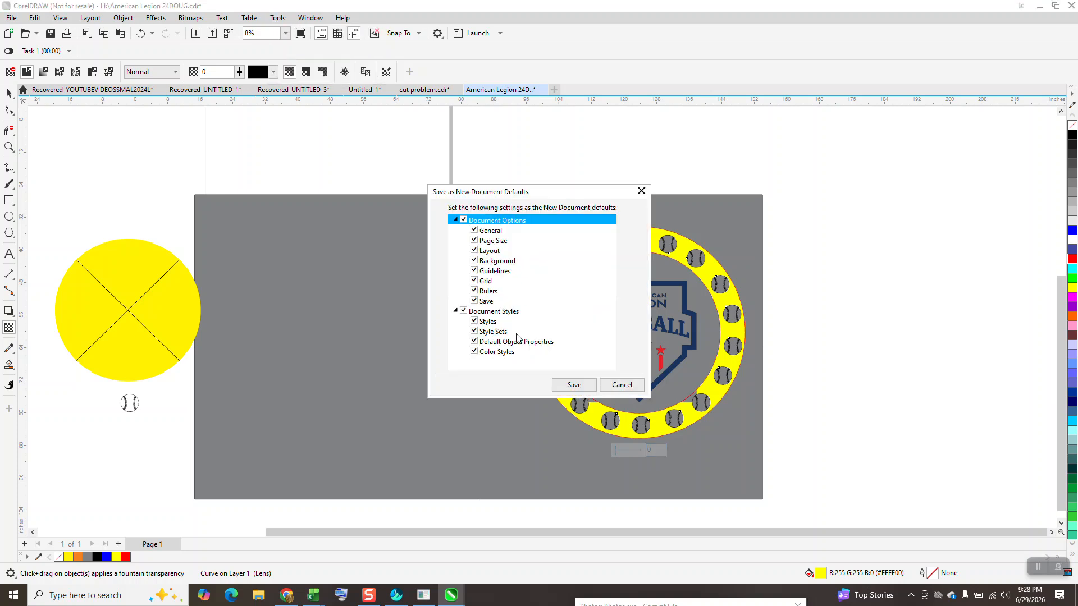
click(572, 383)
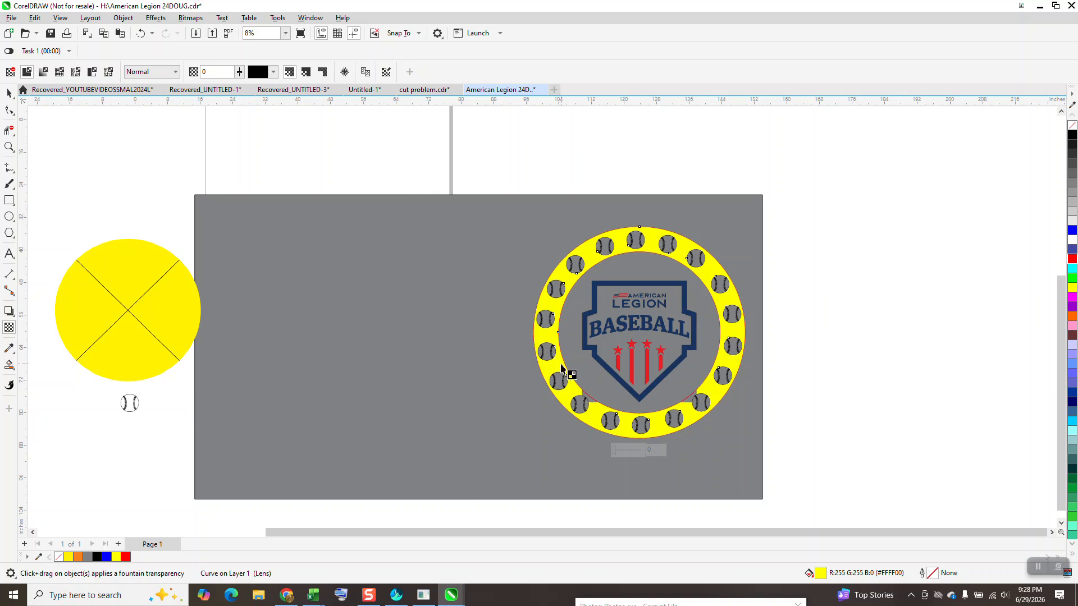
Draw a circle about 32.66 inches across on the empty part of the grey rectangle, beside the yellow ring.
click(9, 93)
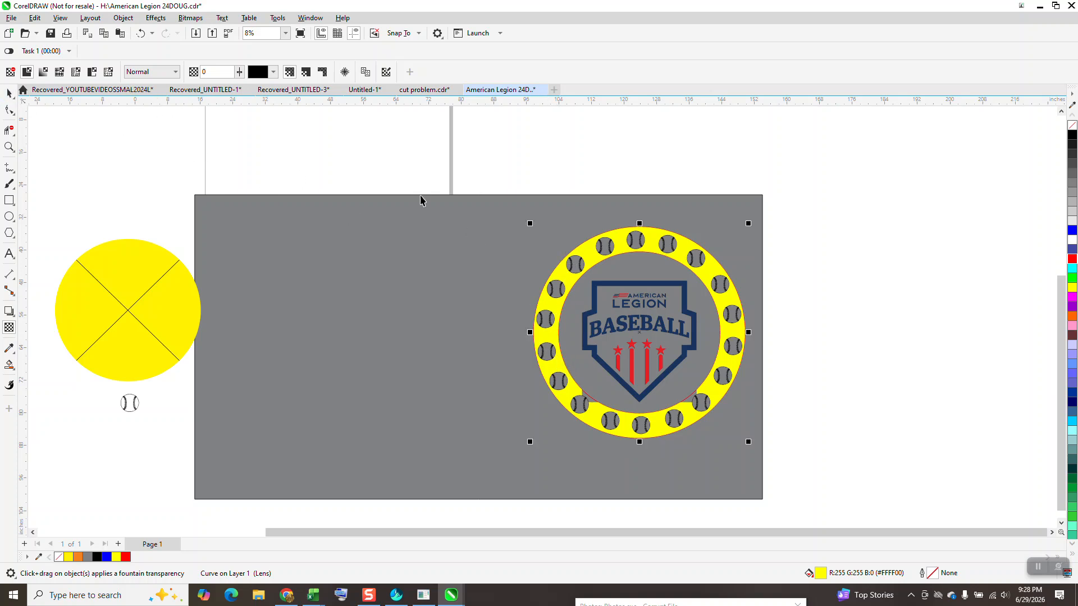
click(742, 299)
click(736, 298)
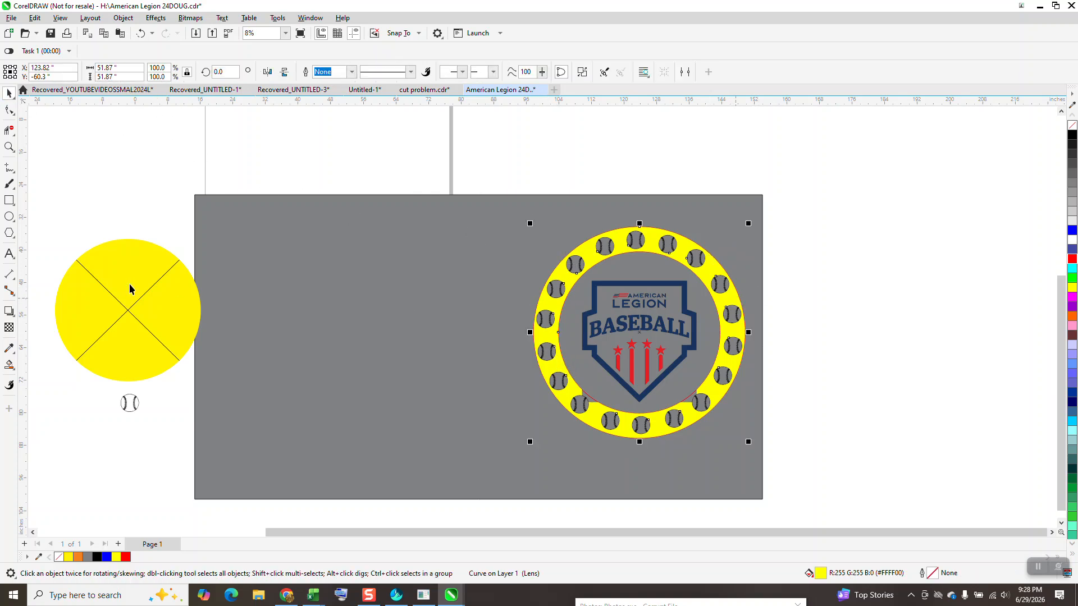
click(9, 216)
drag(465, 267, 370, 407)
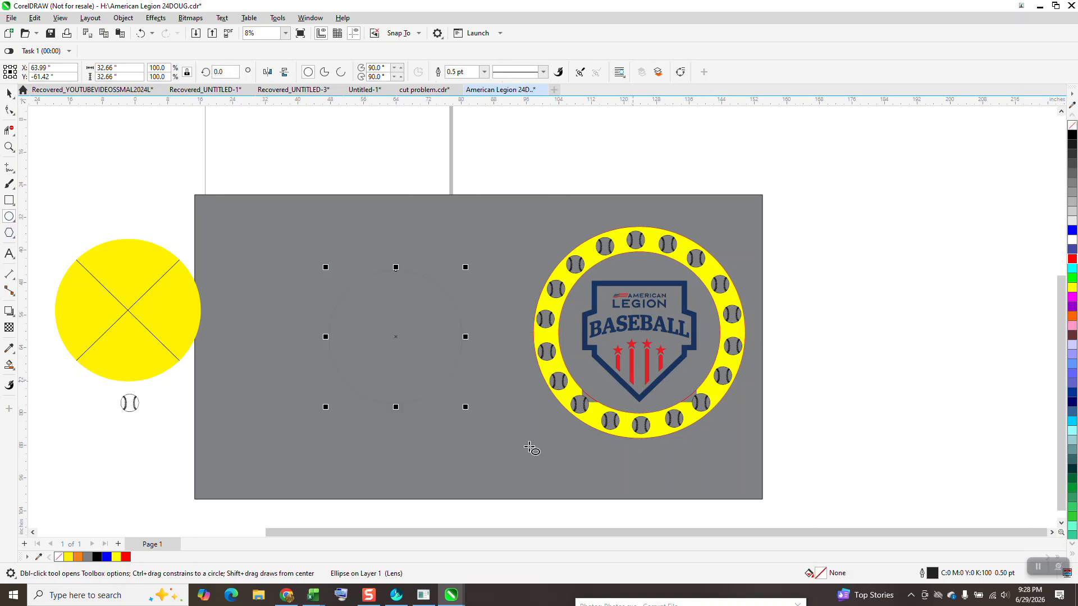
Set the new circle's transparency to 0 and switch it to no transparency.
click(9, 328)
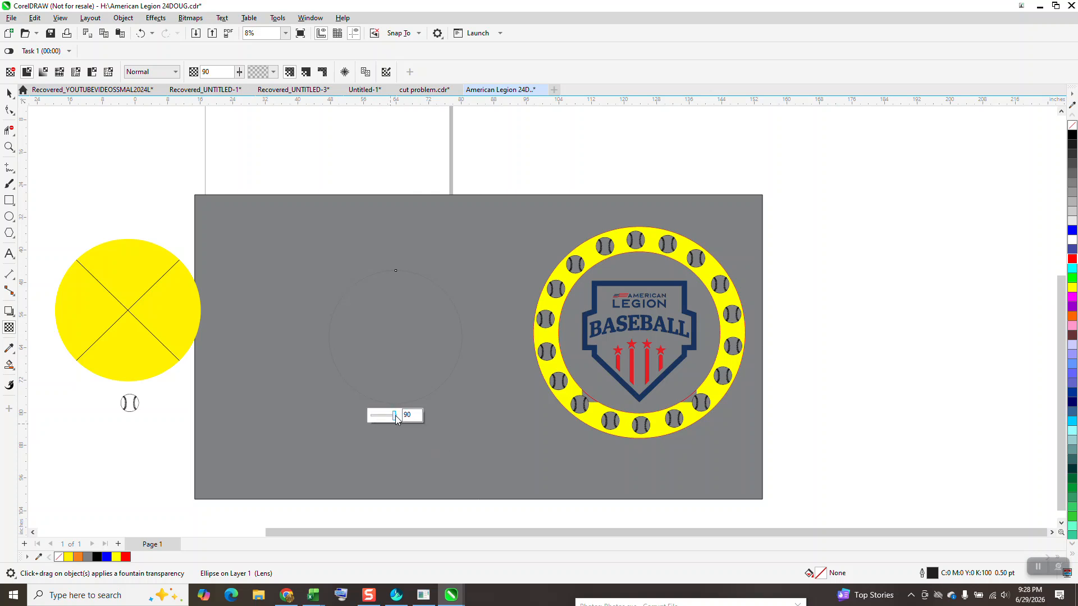
drag(395, 415, 344, 429)
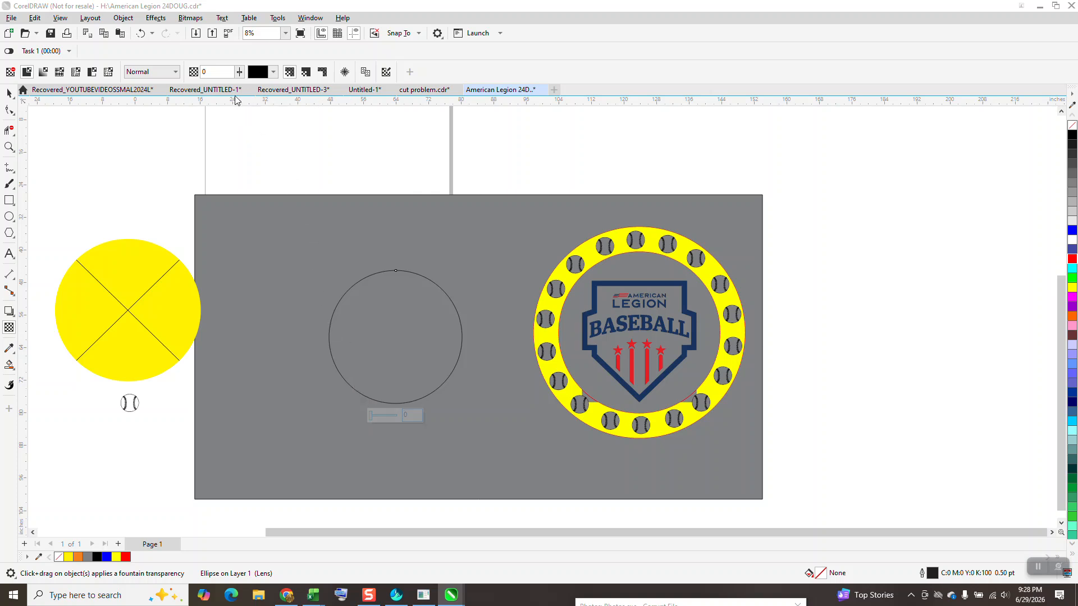
click(140, 34)
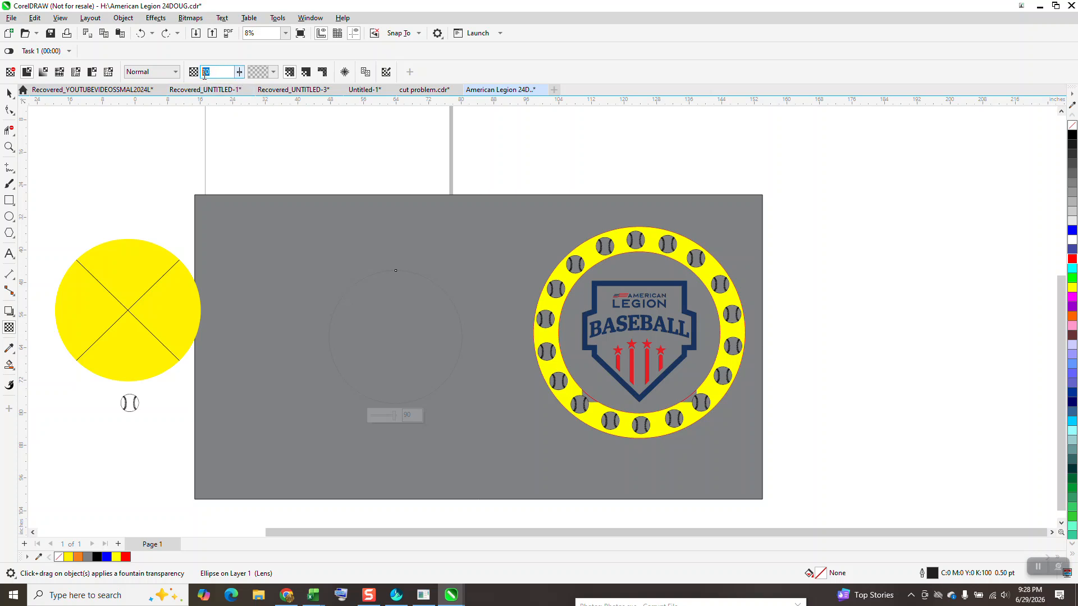
key(Return)
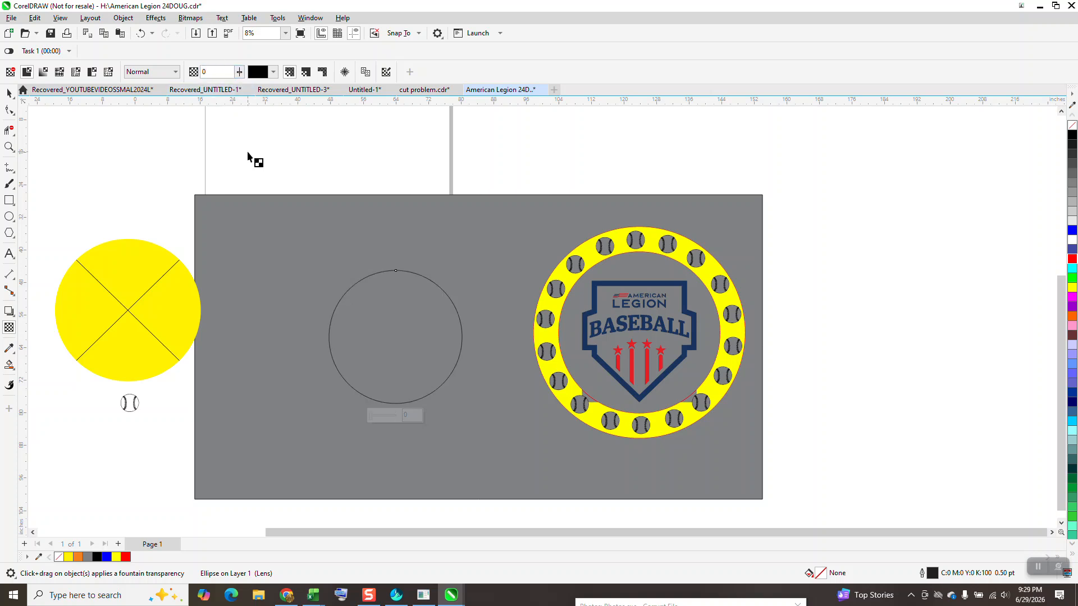
click(12, 73)
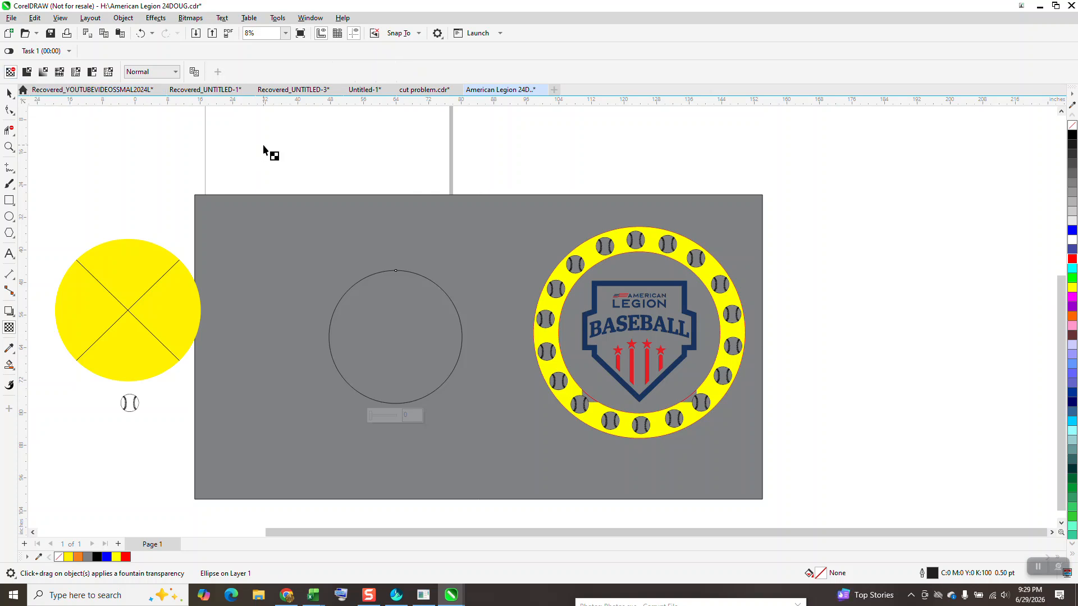
Save all document options and document styles as new document defaults again, with the larger plain circle selected.
click(9, 93)
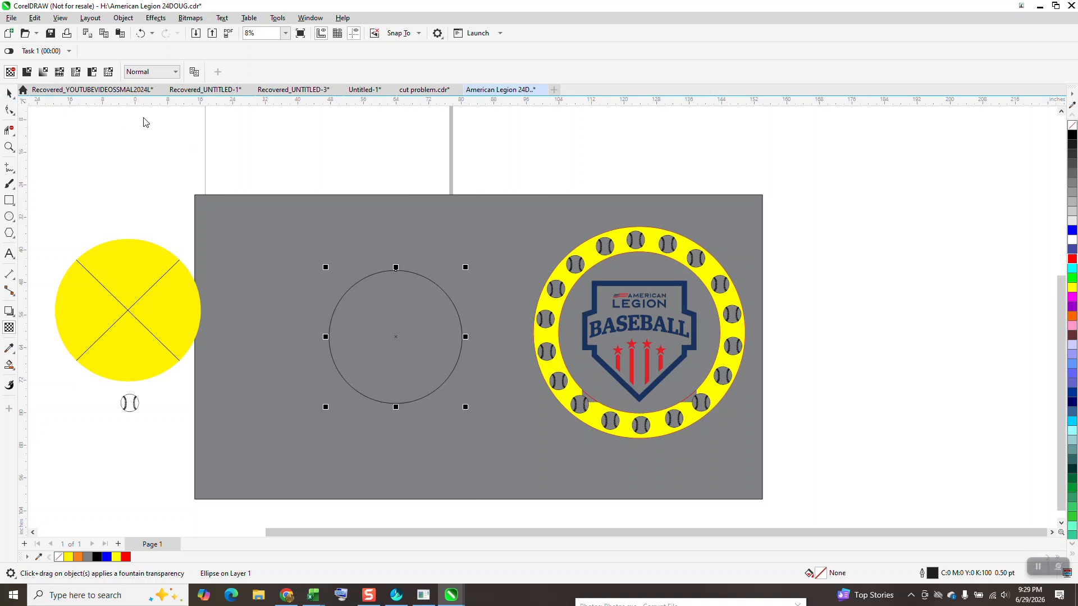
click(283, 22)
mouse_move(251, 22)
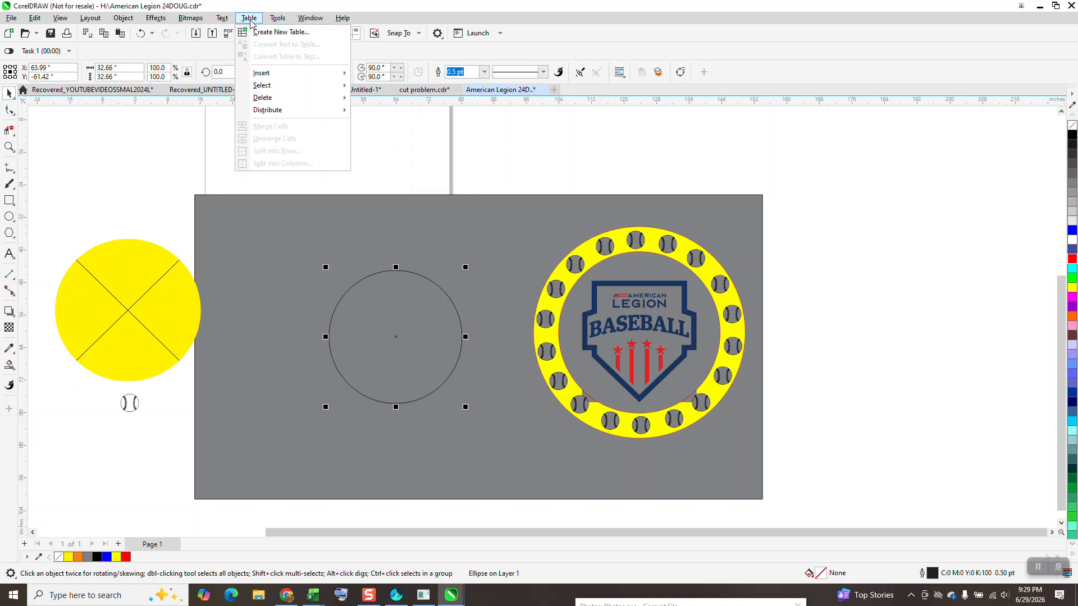
click(303, 52)
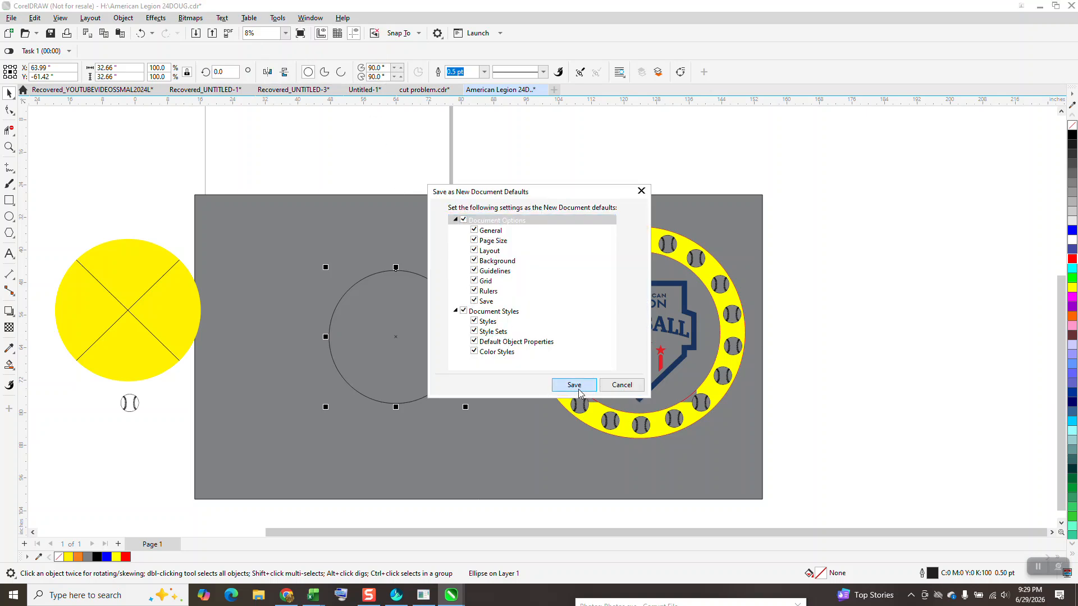
click(574, 385)
click(578, 391)
Draw a circle about 14 inches across near the grey rectangle's upper-left corner and set its transparency to 0.
click(9, 217)
drag(321, 214, 259, 277)
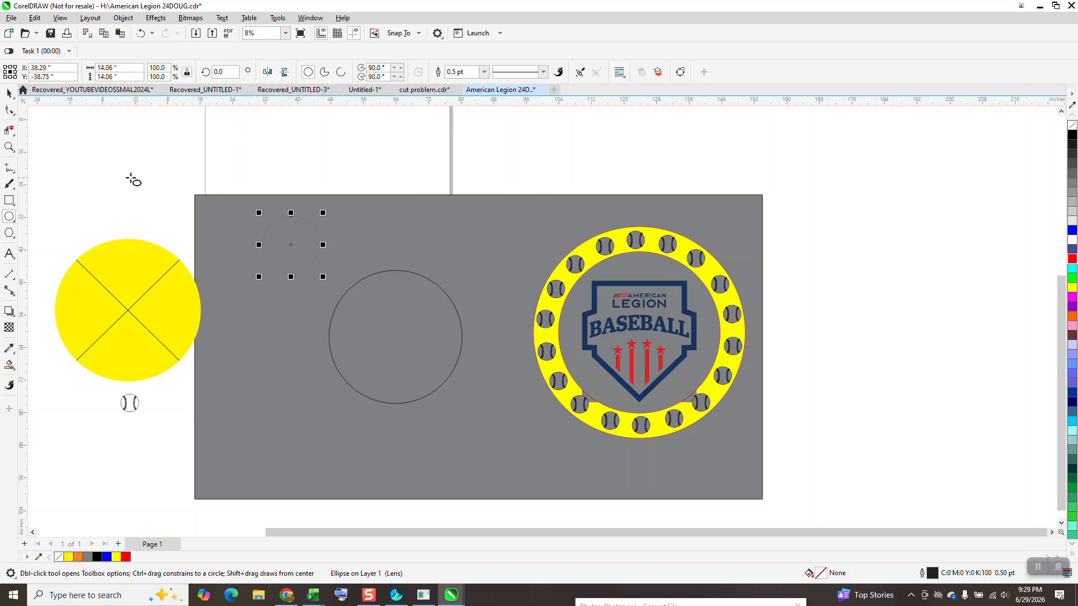
click(9, 327)
drag(290, 287, 241, 301)
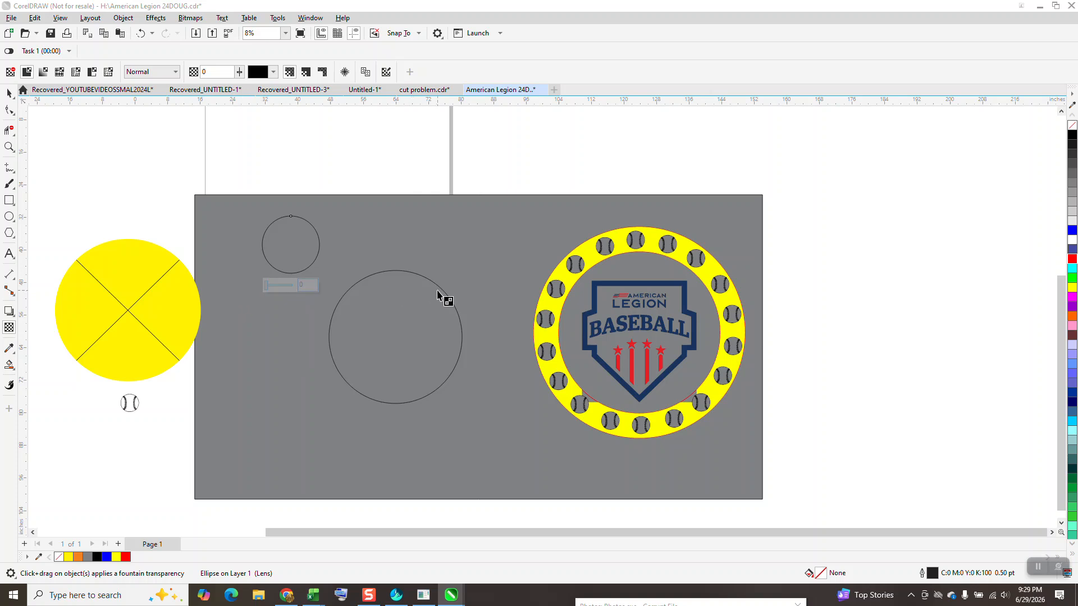
Remove the outline from the red circle around the yellow ring's outer edge and move that circle past the grey rectangle's right edge.
click(9, 147)
drag(534, 231, 768, 452)
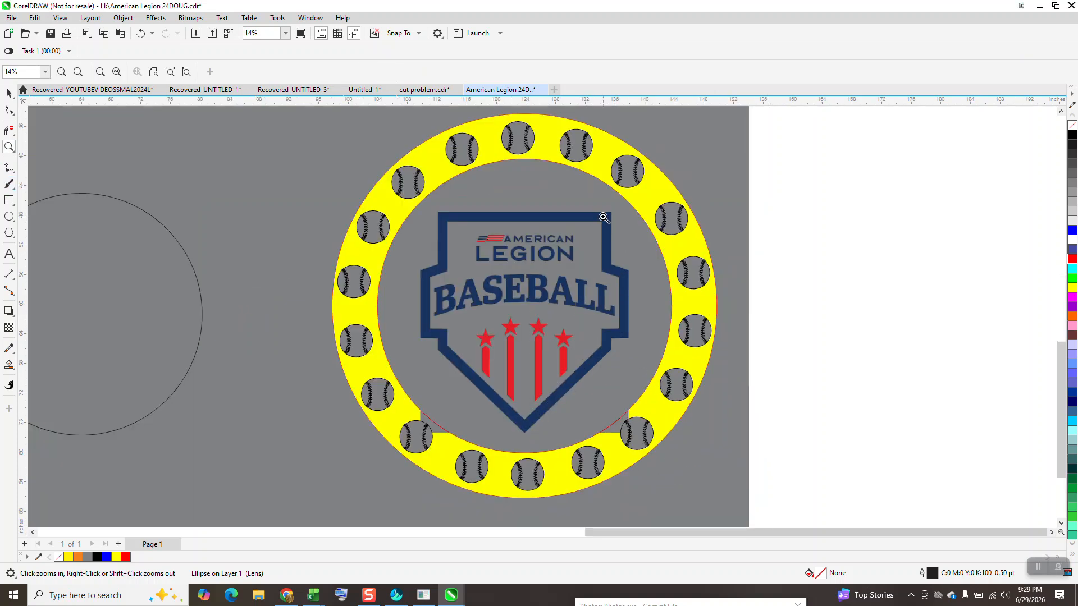
click(9, 93)
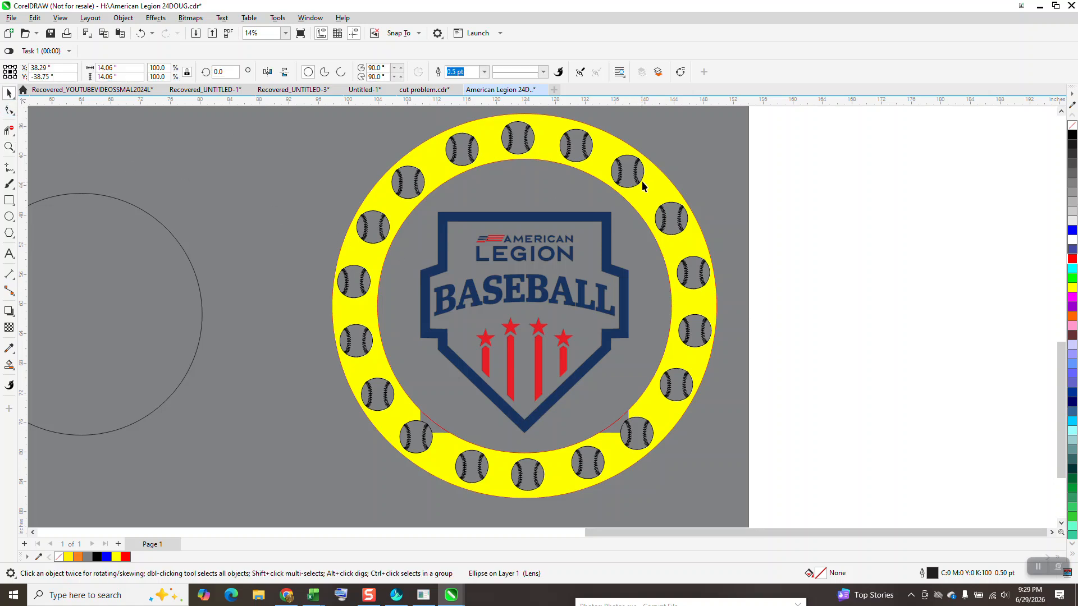
click(660, 171)
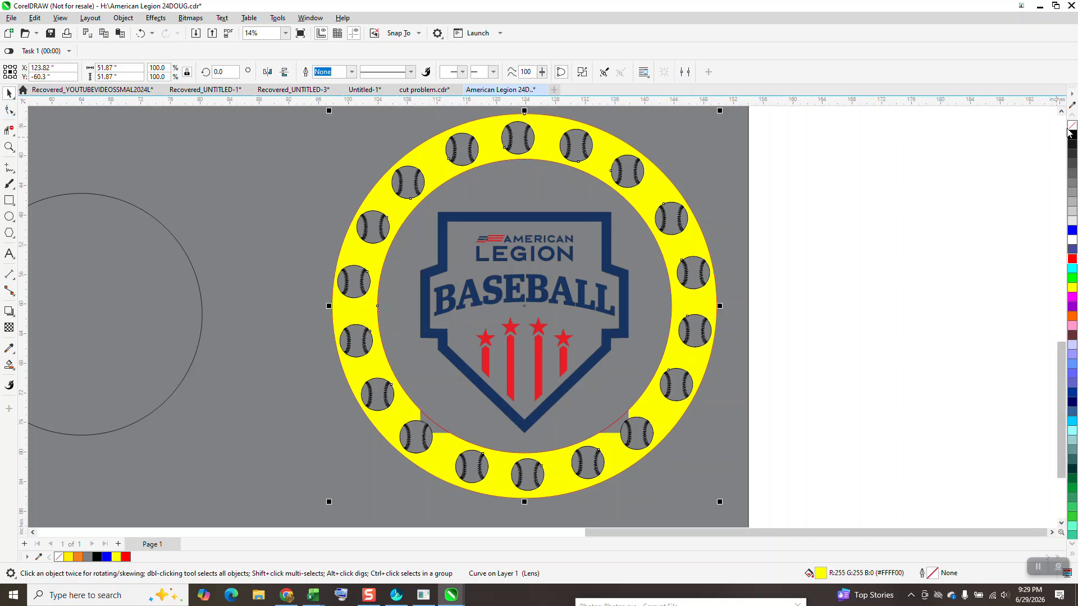
click(644, 236)
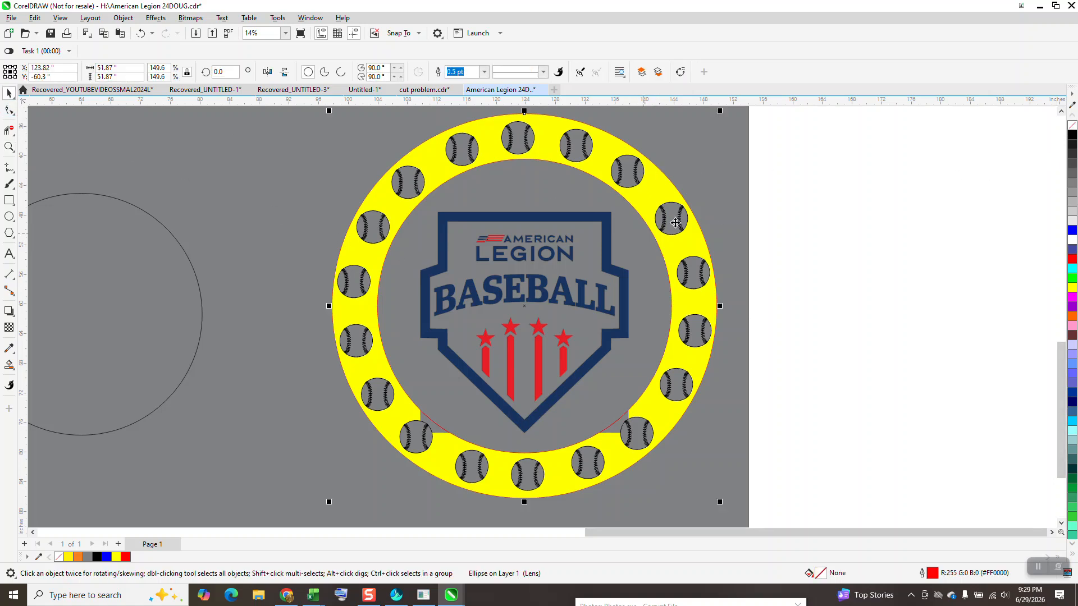
right_click(1072, 126)
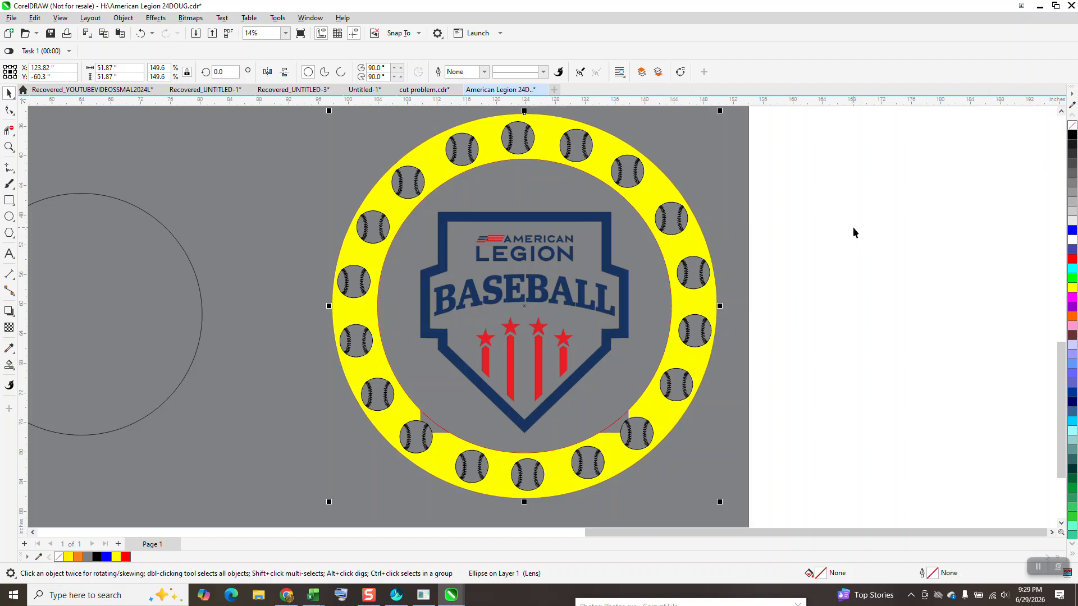
scroll(728, 275, down, 2)
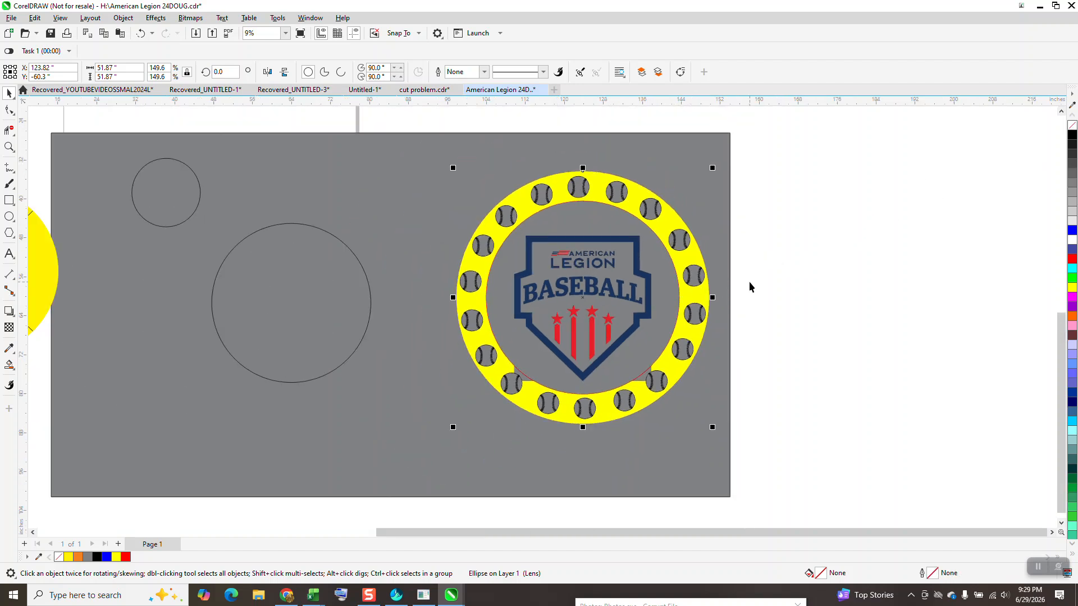
drag(527, 279, 780, 279)
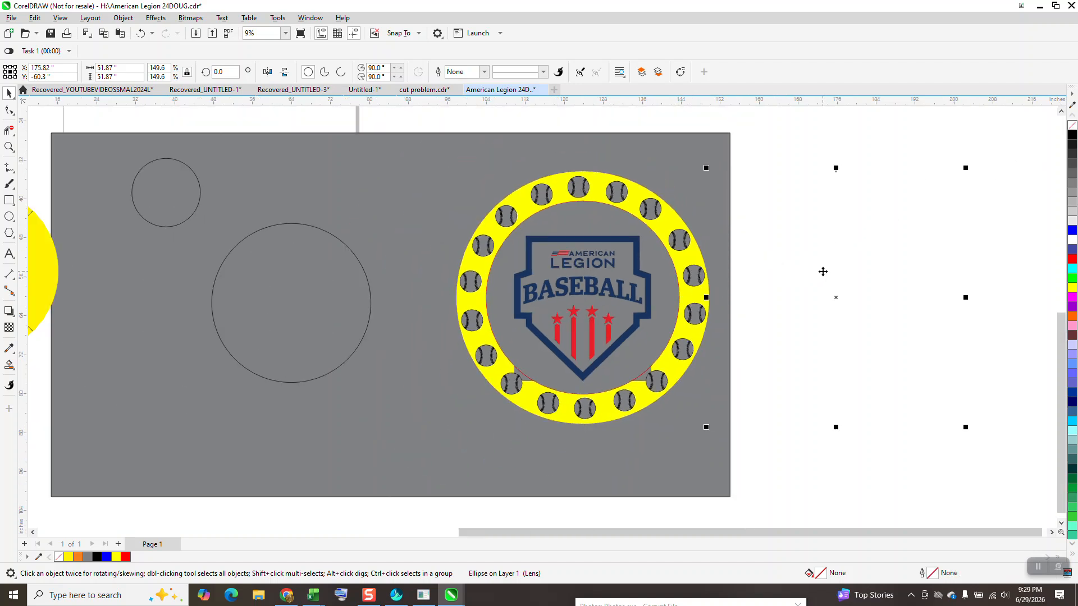
Delete the outer circle and the inner red circle, shifting the yellow ring aside and back around the baseballs.
key(Delete)
click(686, 262)
key(Right)
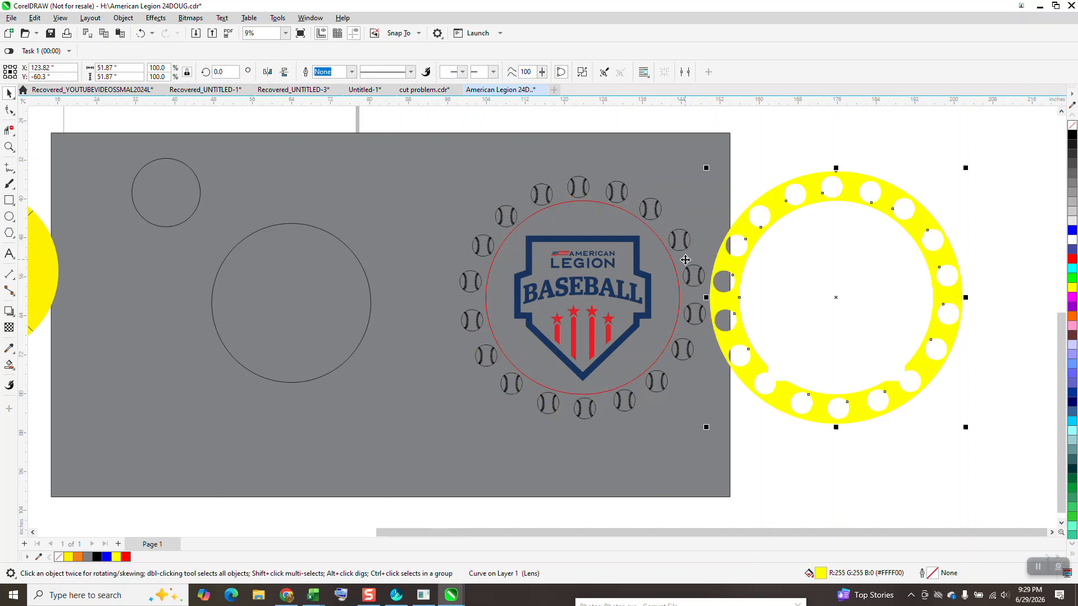
click(674, 265)
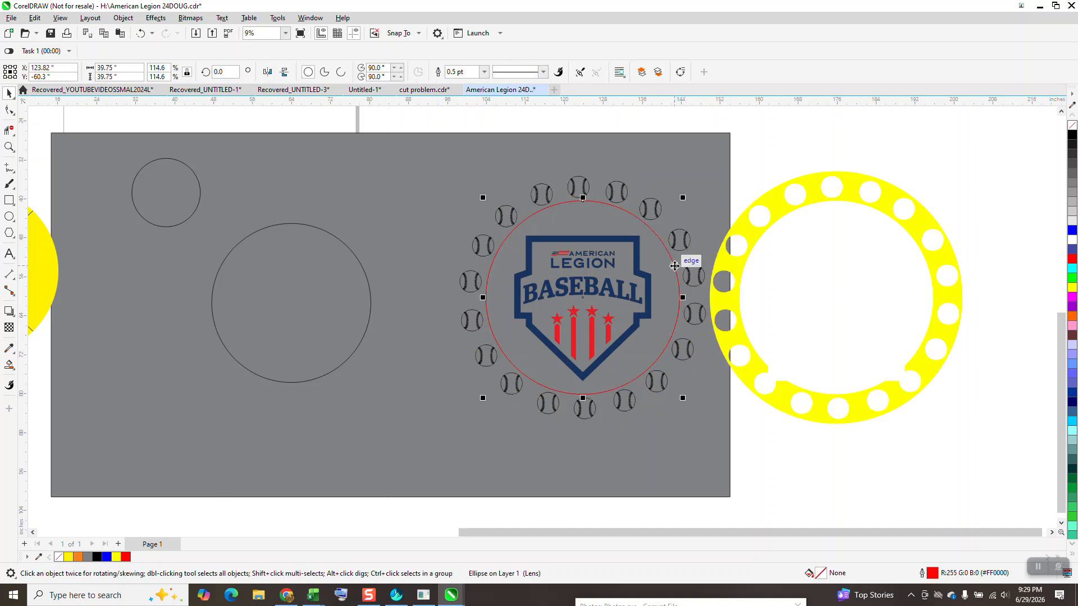
key(Delete)
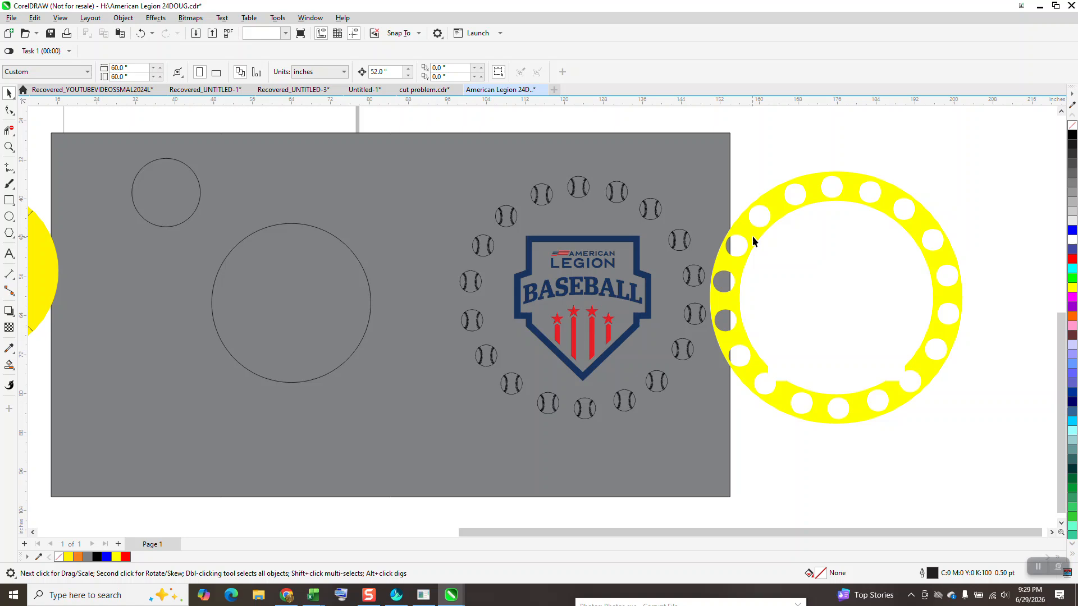
click(754, 236)
key(Down)
key(Up)
key(Left)
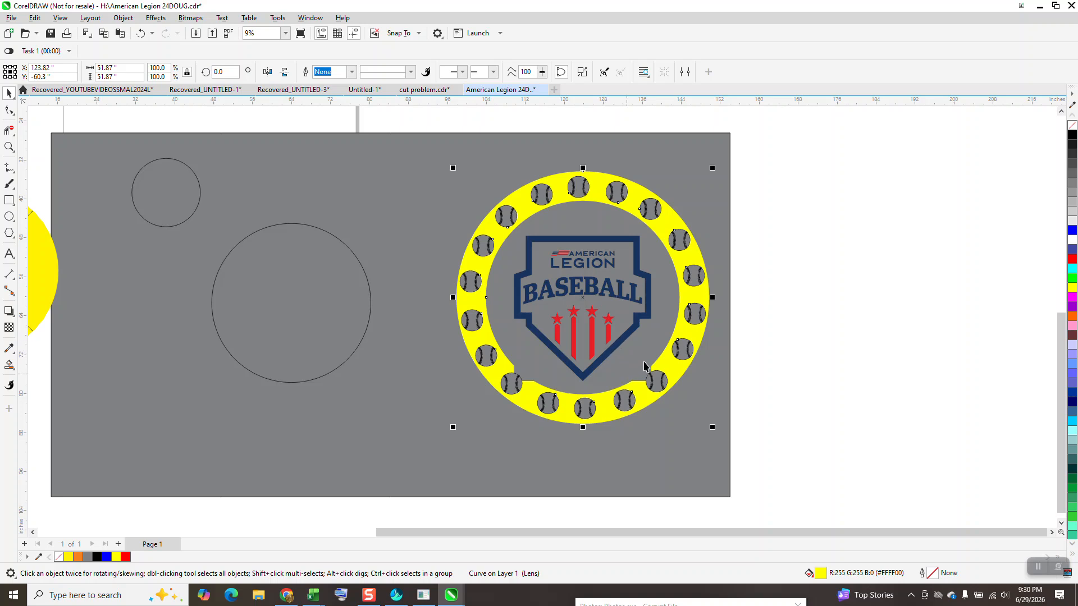
Move the logo out of the ring, and undo that move, the ring moves and both circle deletions.
click(801, 323)
drag(649, 319, 790, 312)
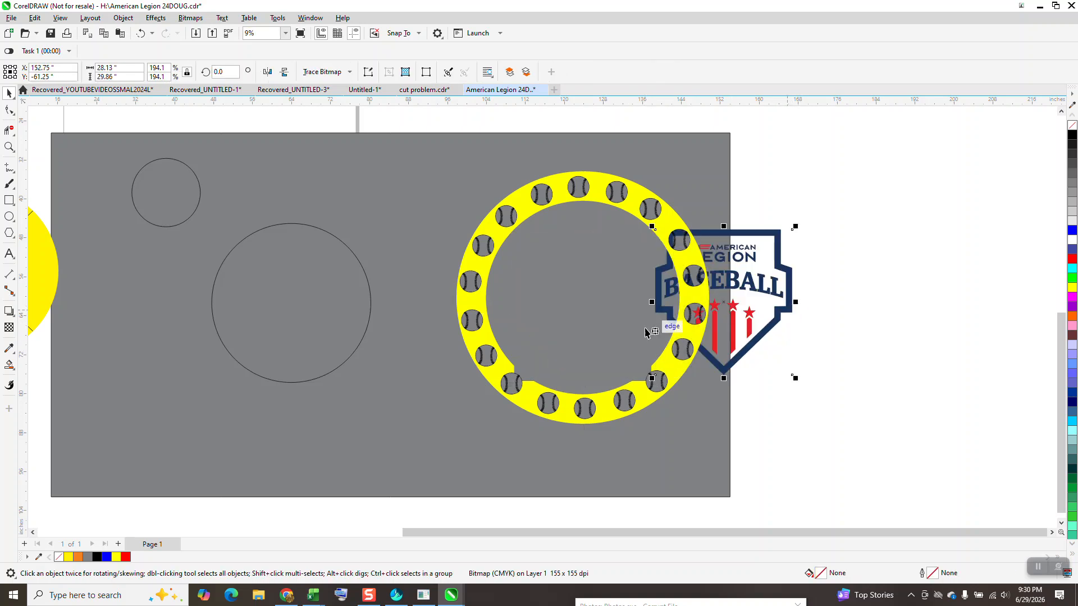
click(141, 33)
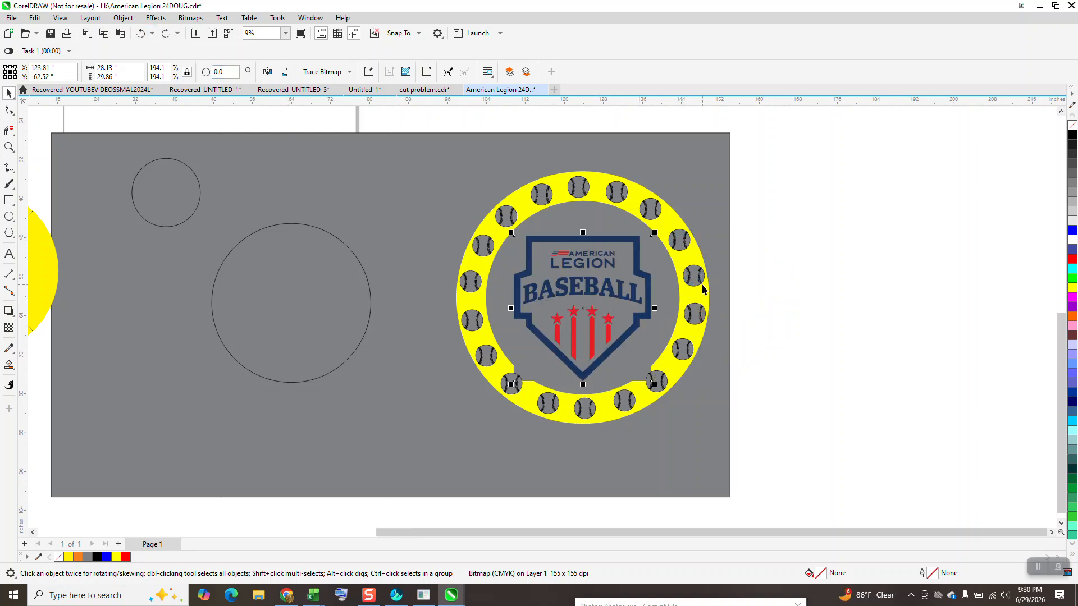
click(142, 34)
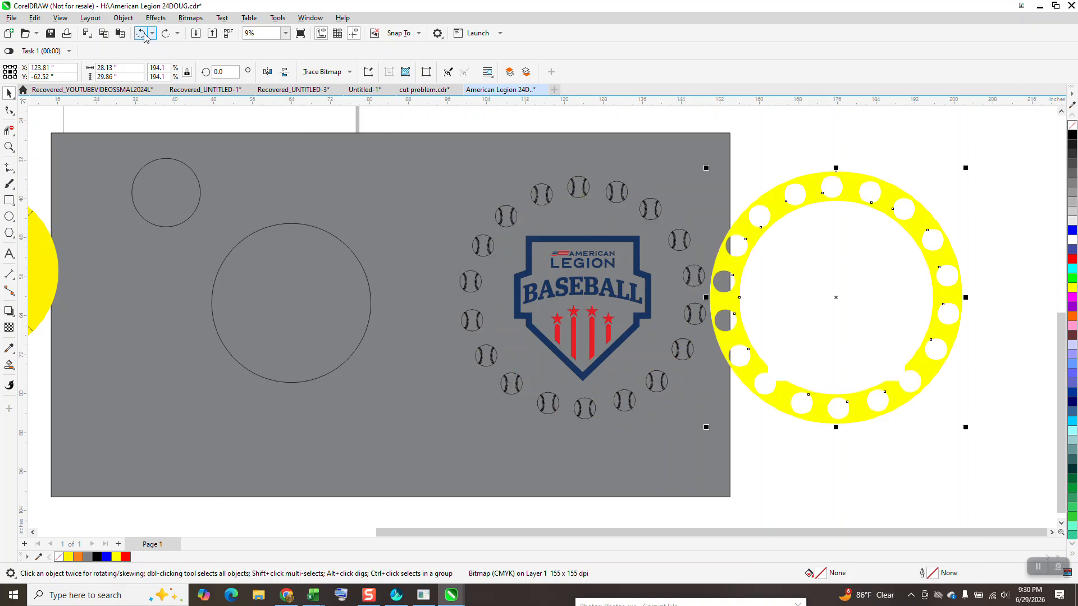
click(142, 34)
click(142, 34)
click(142, 33)
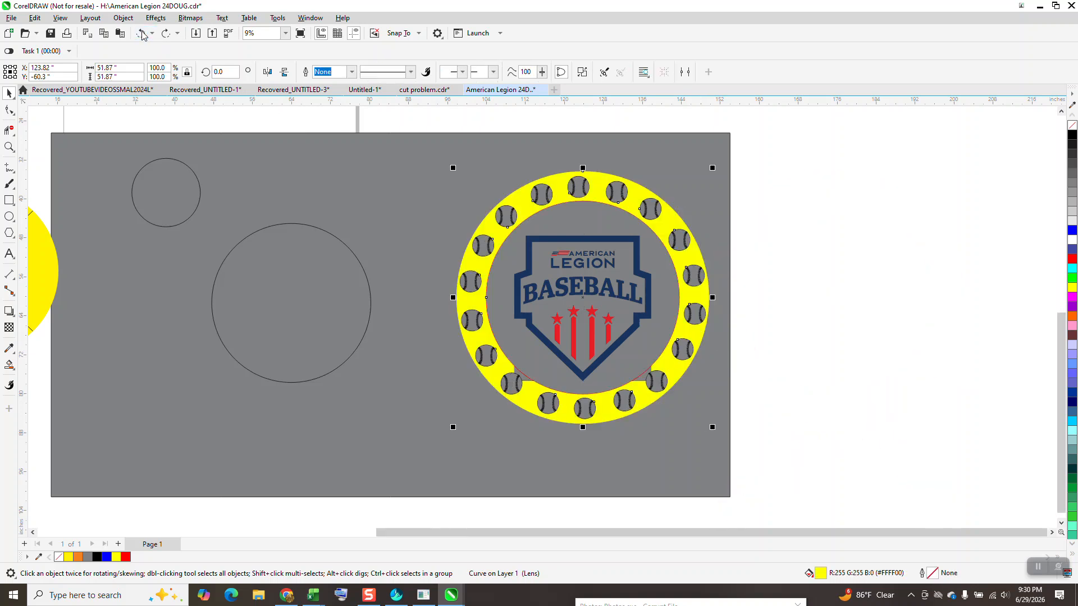
click(142, 34)
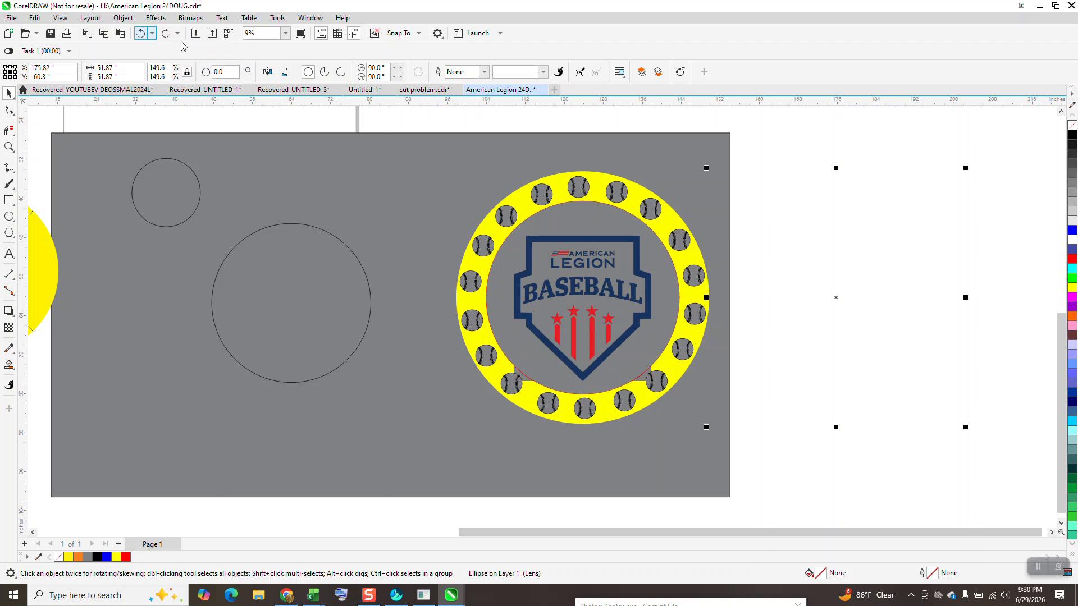
Give the outer circle a black outline, and move the yellow ring, the inner red circle and the logo away from the baseballs.
right_click(1073, 135)
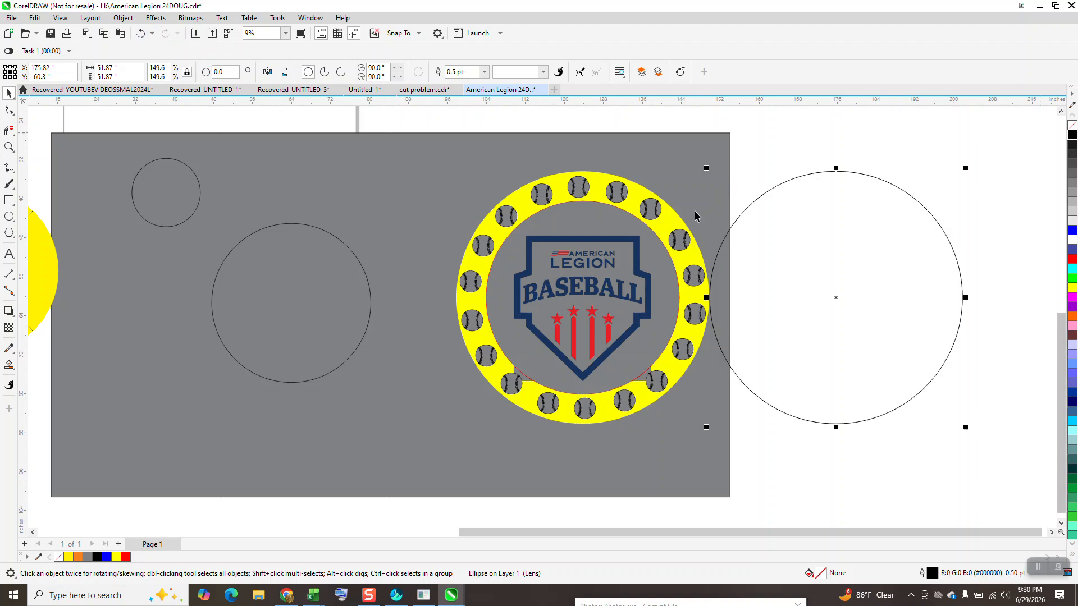
click(675, 223)
key(Down)
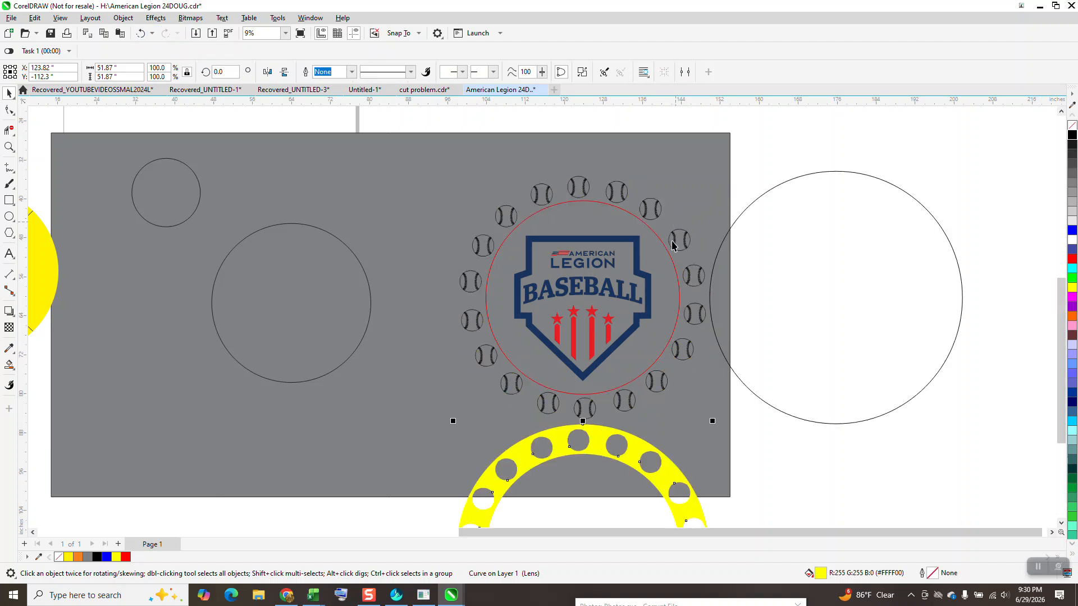
click(670, 259)
key(Right)
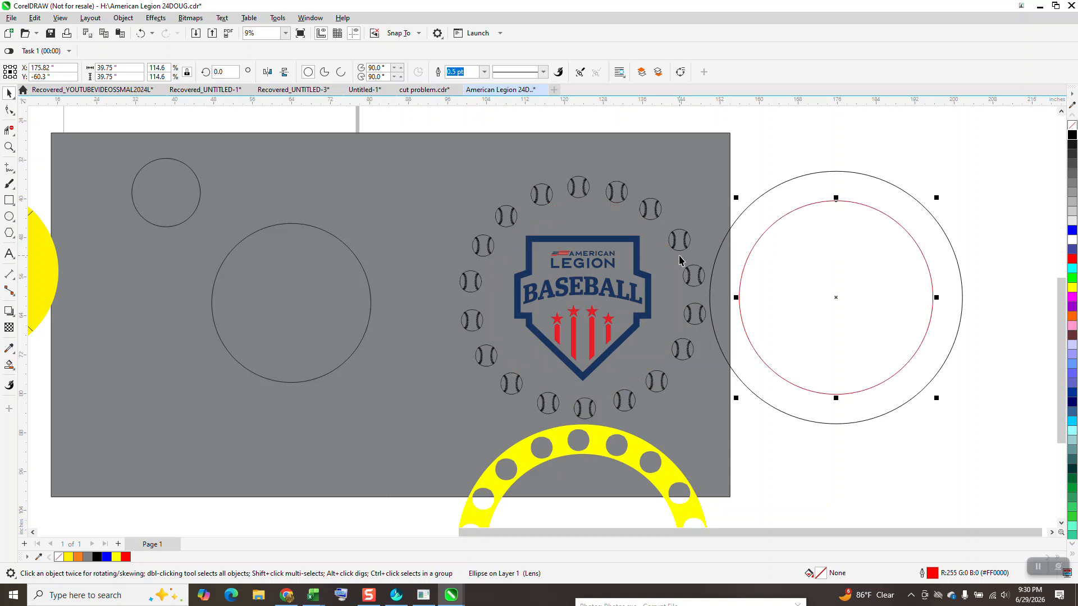
click(643, 275)
key(Left)
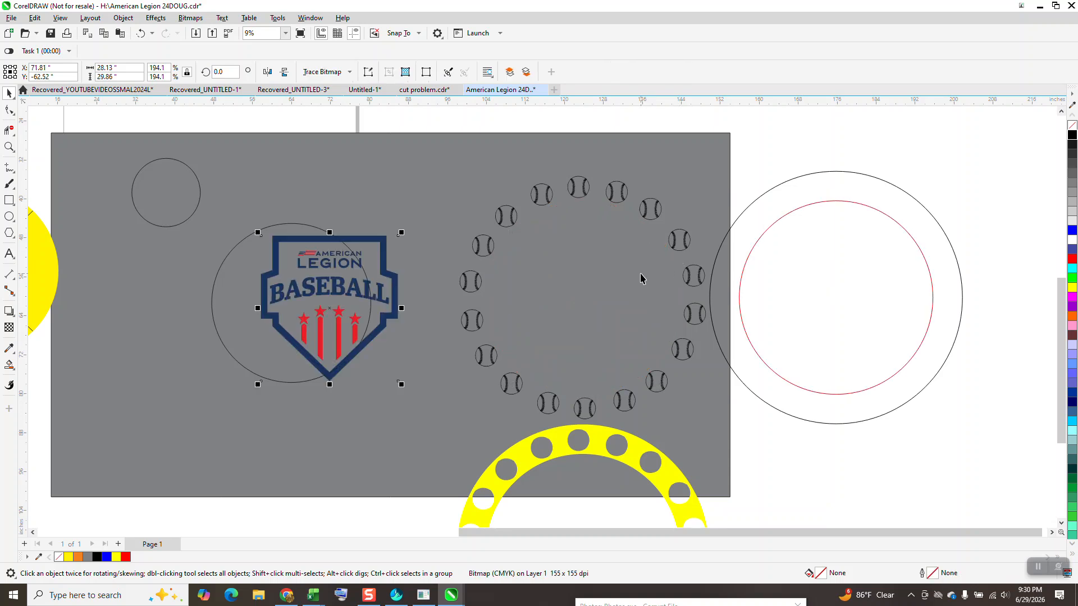
Move the black outer circle and the red inner circle back into place around the ring of baseballs.
click(775, 240)
key(Left)
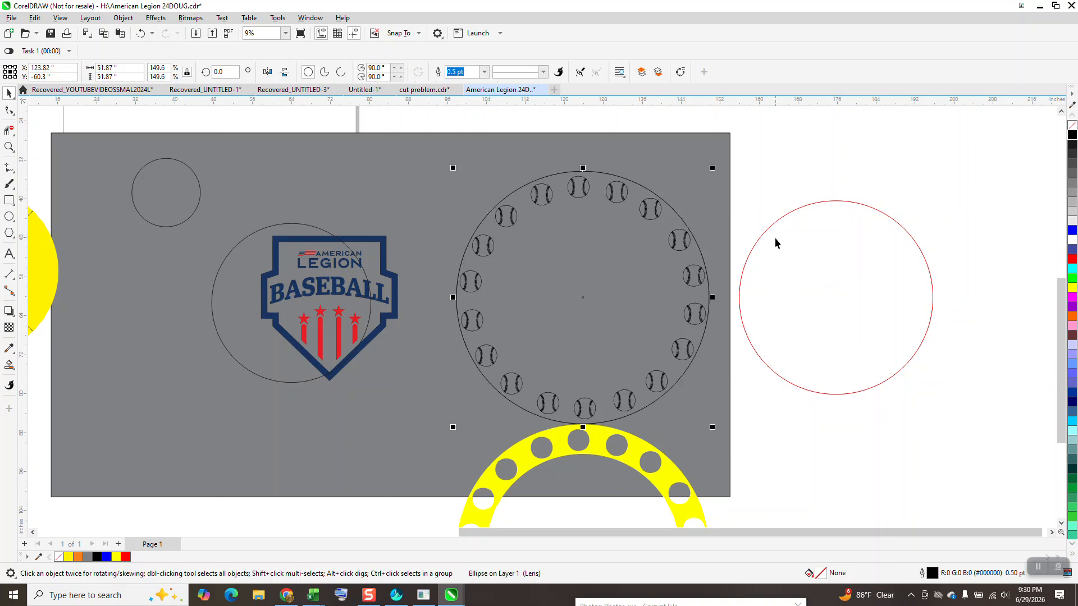
click(770, 242)
key(Left)
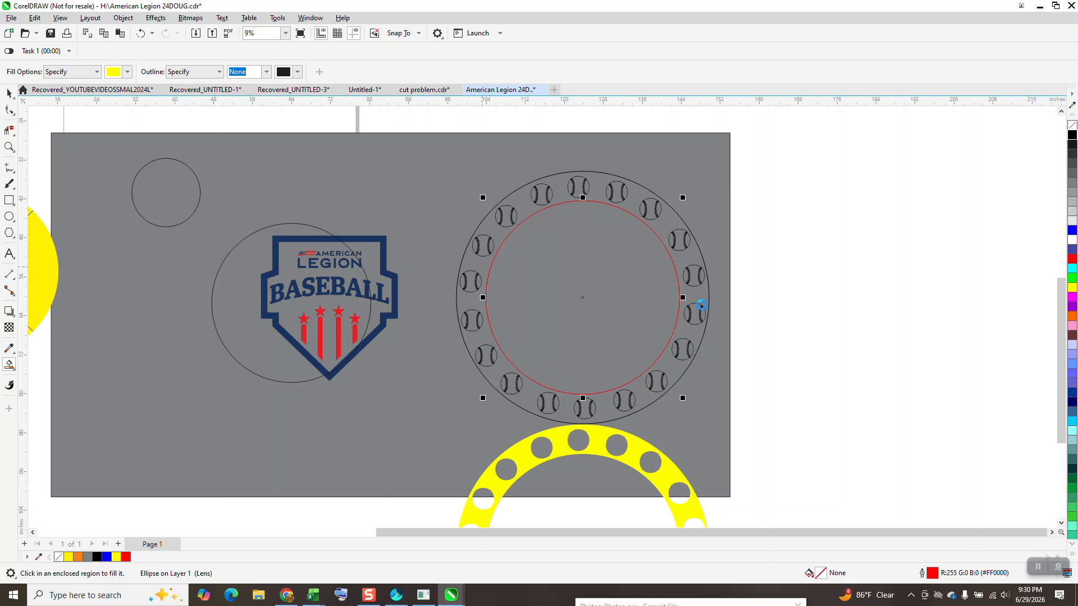
Smart Fill the band between the black and red circles with yellow and no outline, and set its transparency to 0.
click(484, 326)
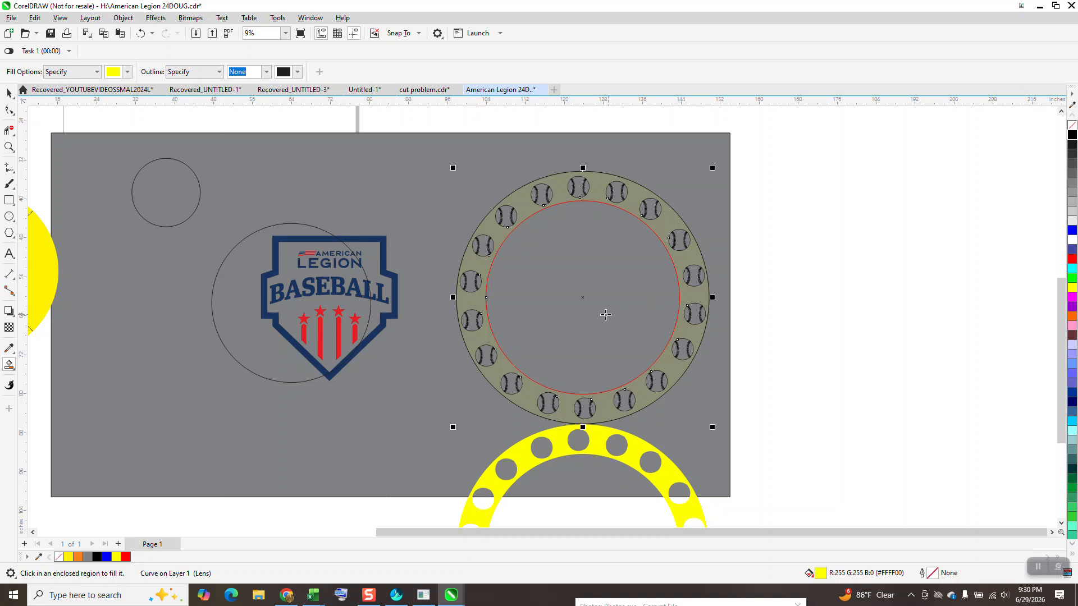
click(9, 327)
drag(581, 439, 478, 436)
Move the logo back to the centre of the new yellow ring and delete the old yellow ring.
click(9, 94)
scroll(588, 327, down, 3)
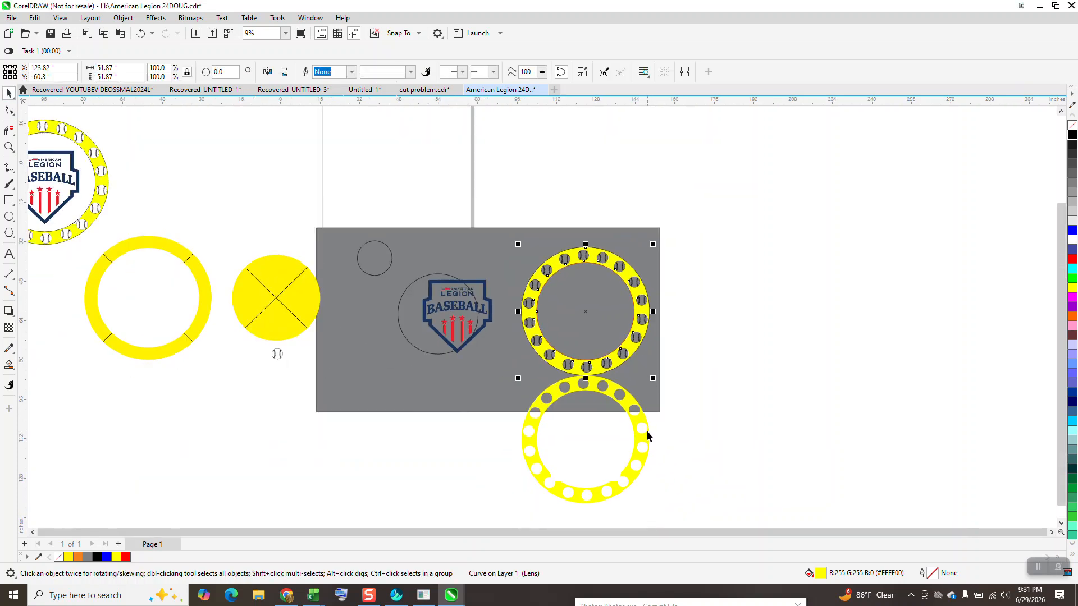
drag(643, 439, 787, 289)
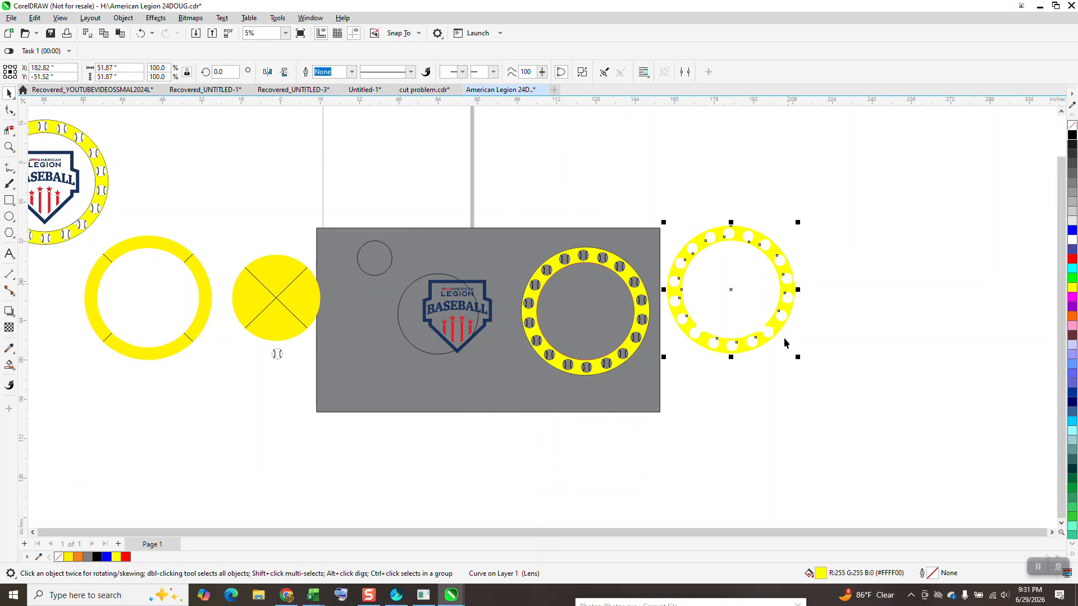
click(488, 300)
key(Right)
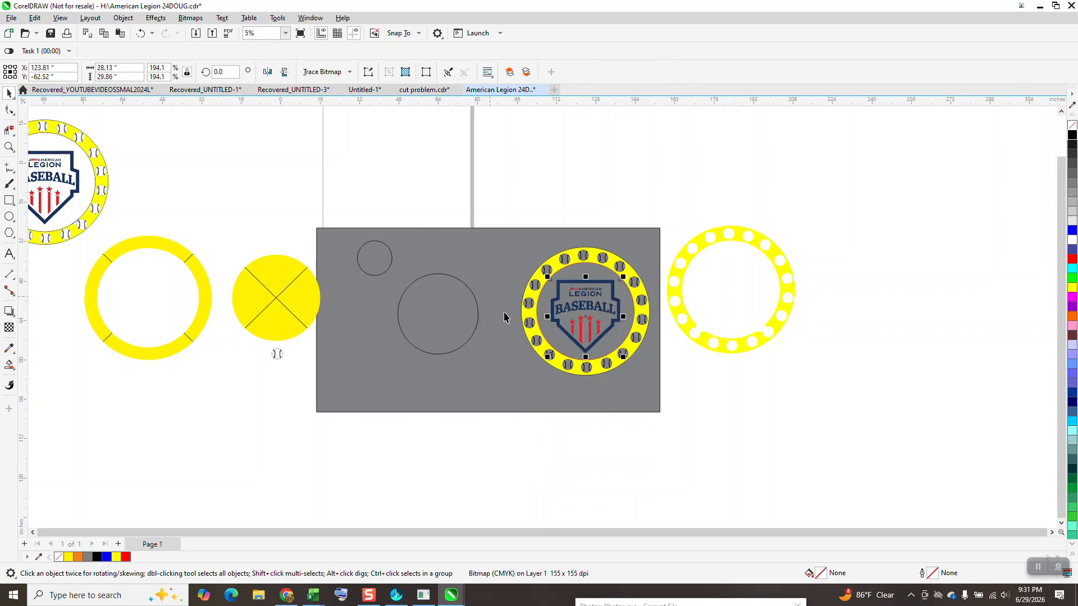
click(722, 349)
key(Delete)
Move the new yellow ring clear of the grey rectangle and delete the inner red and outer black circles.
click(638, 313)
key(Right)
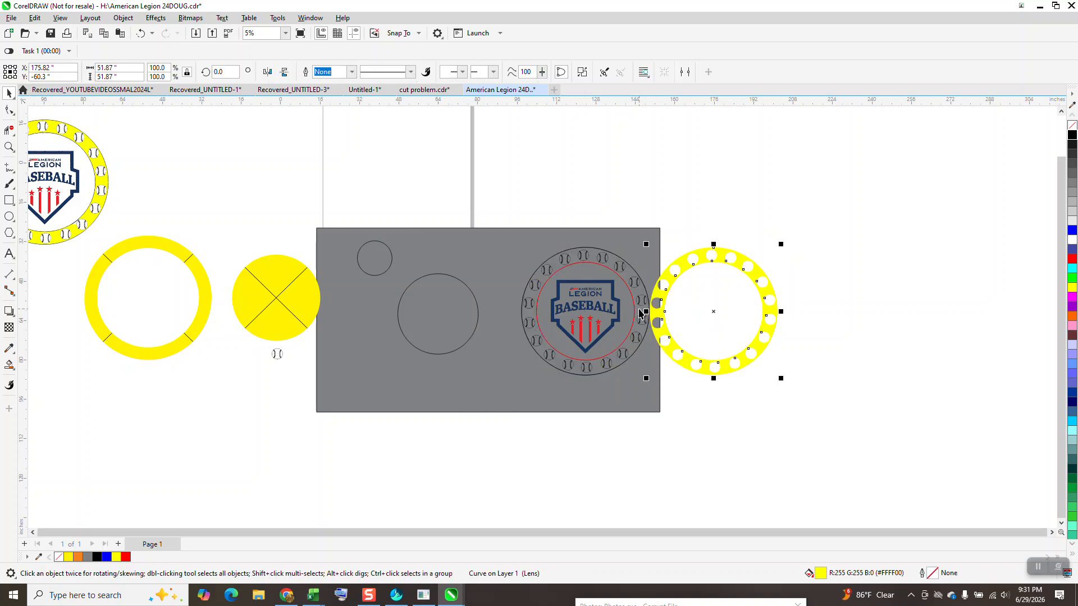
key(Right)
click(634, 302)
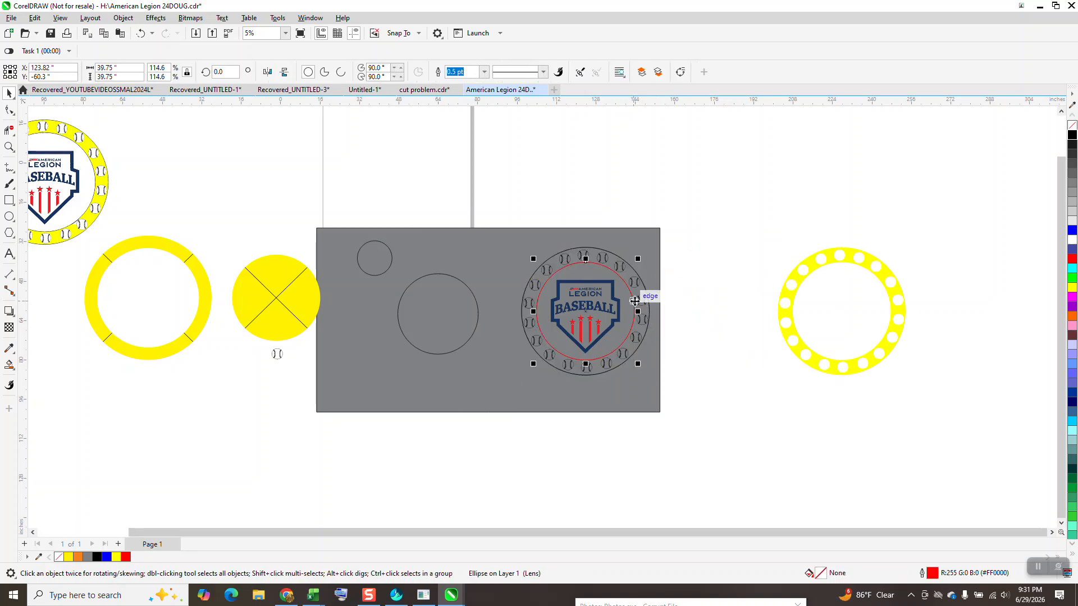
key(Escape)
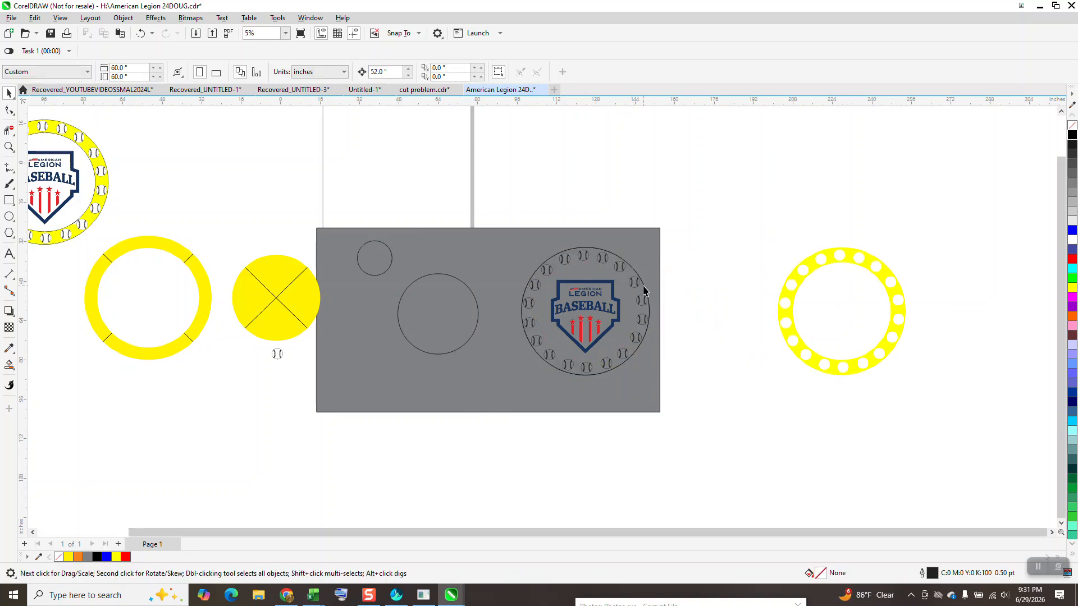
click(643, 290)
key(Delete)
Move the yellow ring back around the logo so it lines up with the baseballs.
click(781, 310)
key(Left)
key(Left)
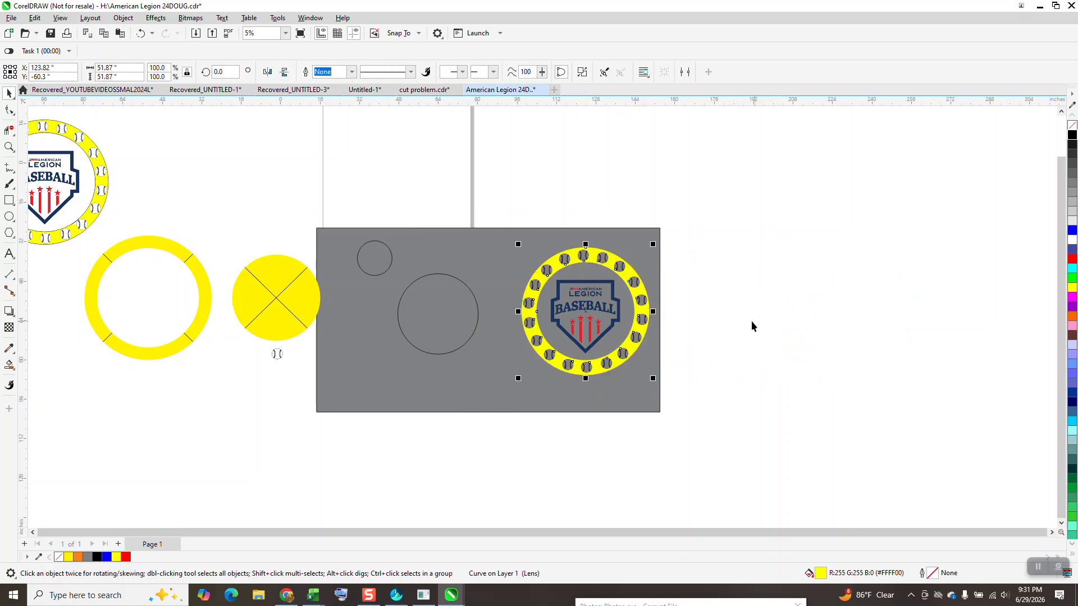
Examine the medallion's red stars and BASEBALL lettering up close to check their edges against the grey background.
click(9, 147)
drag(494, 244, 686, 408)
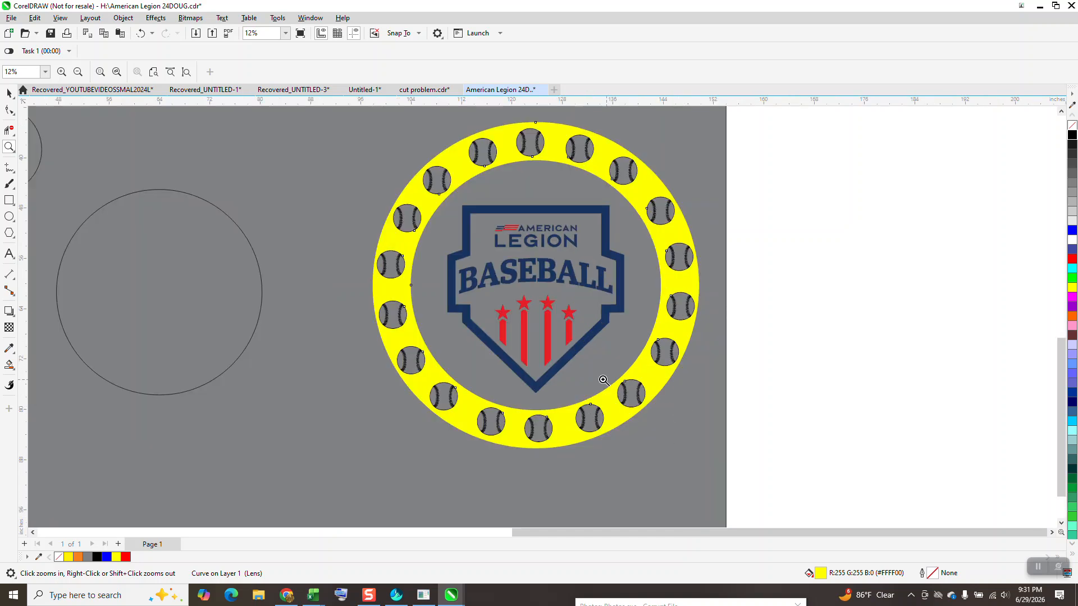
drag(527, 298, 569, 329)
scroll(569, 329, down, 5)
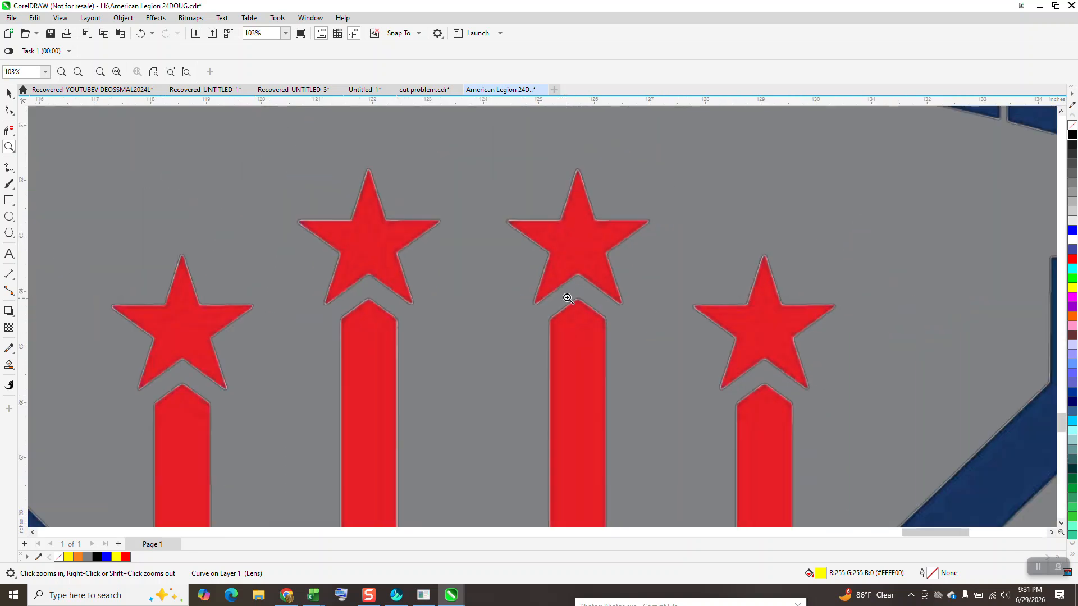
scroll(560, 304, down, 1)
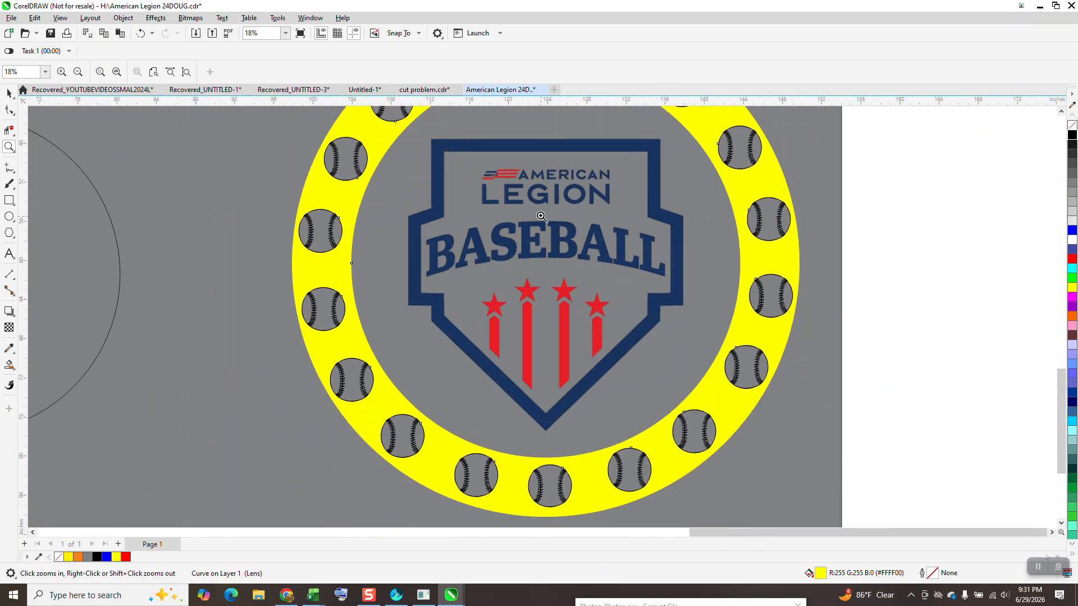
drag(612, 231, 662, 278)
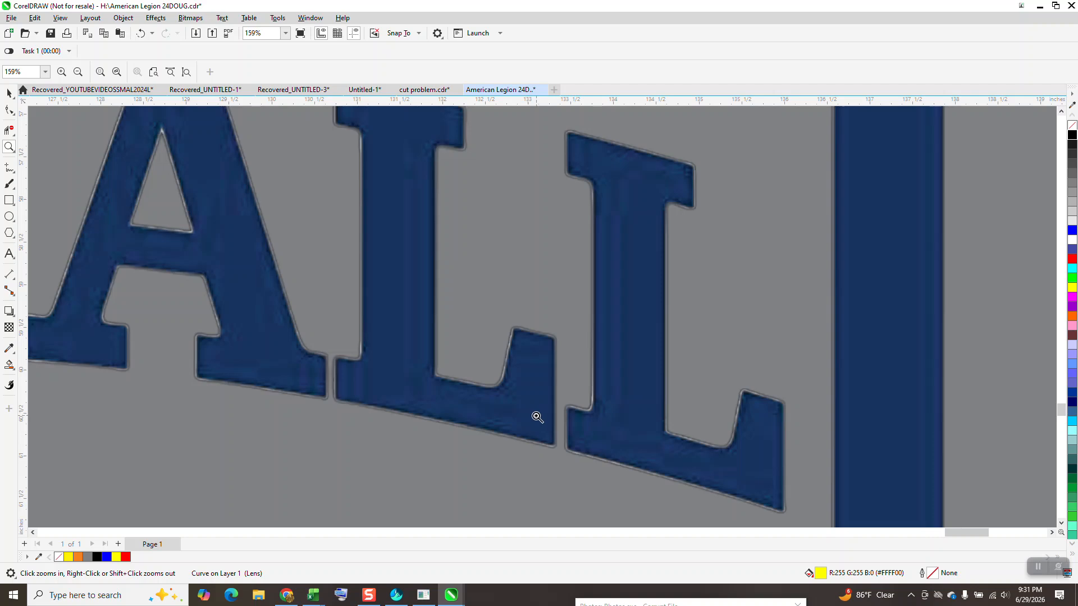
scroll(502, 373, down, 2)
scroll(502, 373, up, 1)
scroll(502, 373, up, 1)
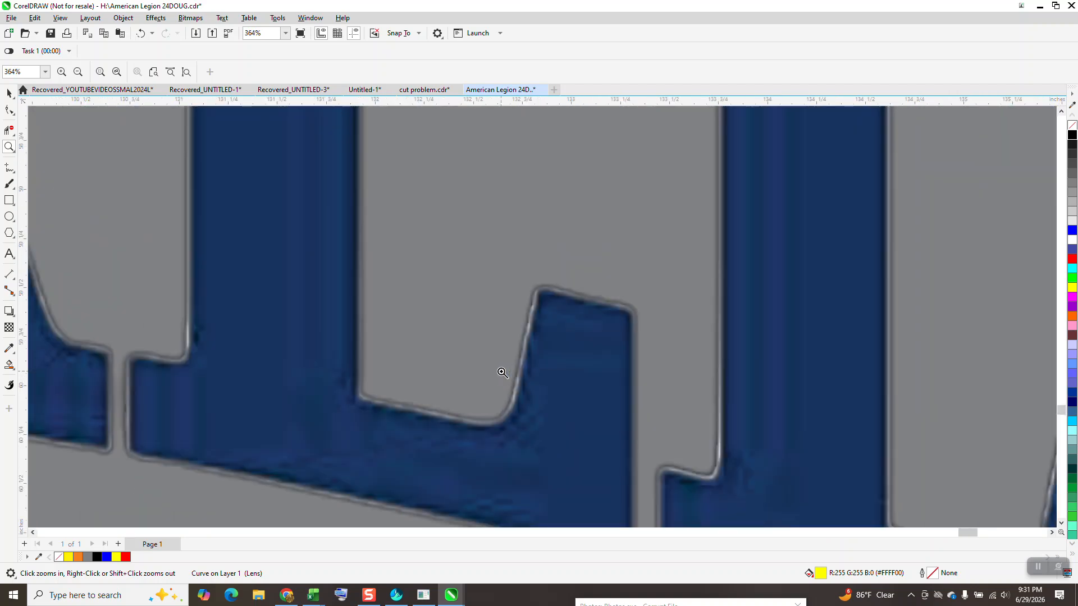
scroll(510, 376, down, 2)
scroll(519, 371, down, 5)
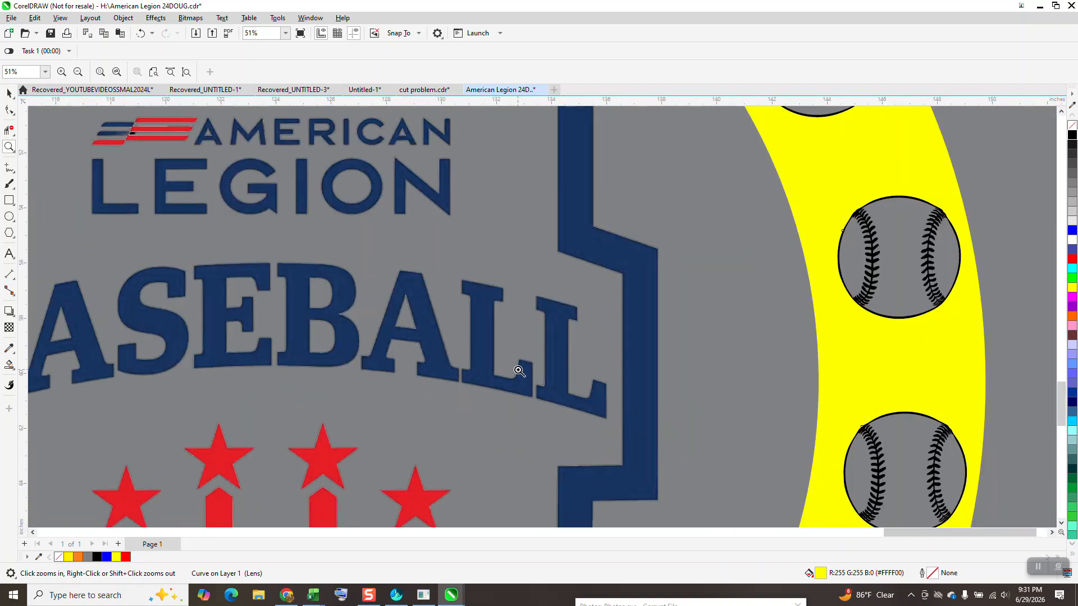
scroll(519, 371, down, 1)
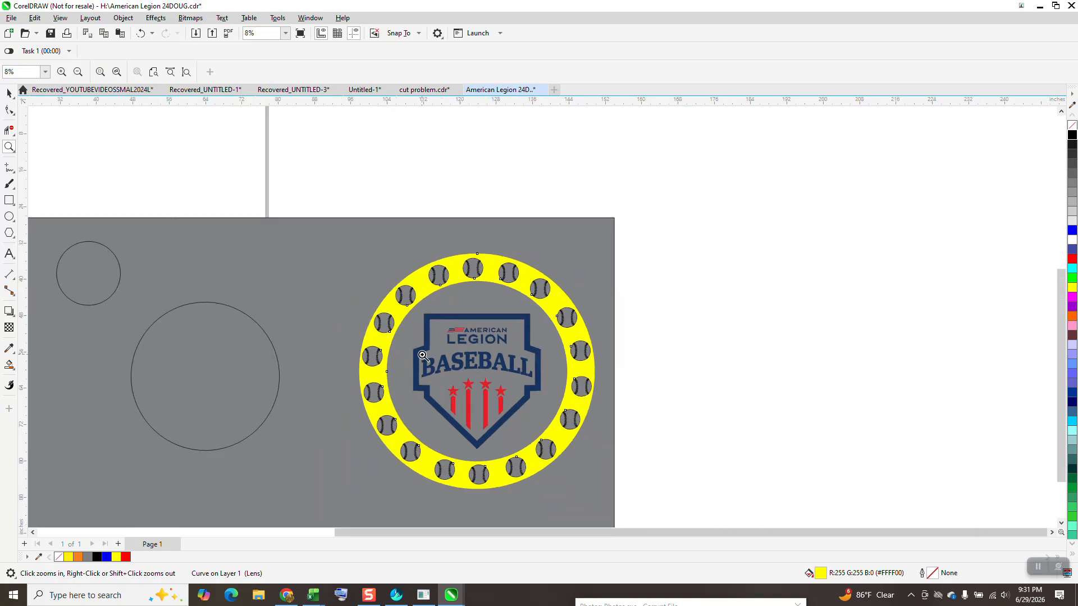
Unlock all locked objects so the grey background rectangle can be selected.
click(9, 94)
click(262, 232)
click(123, 20)
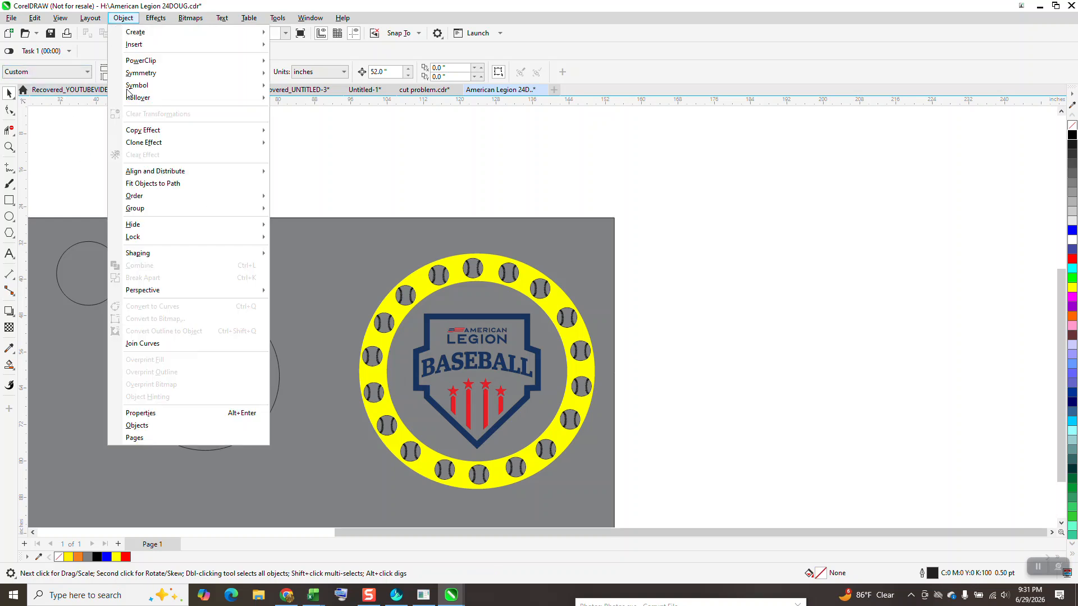
mouse_move(139, 237)
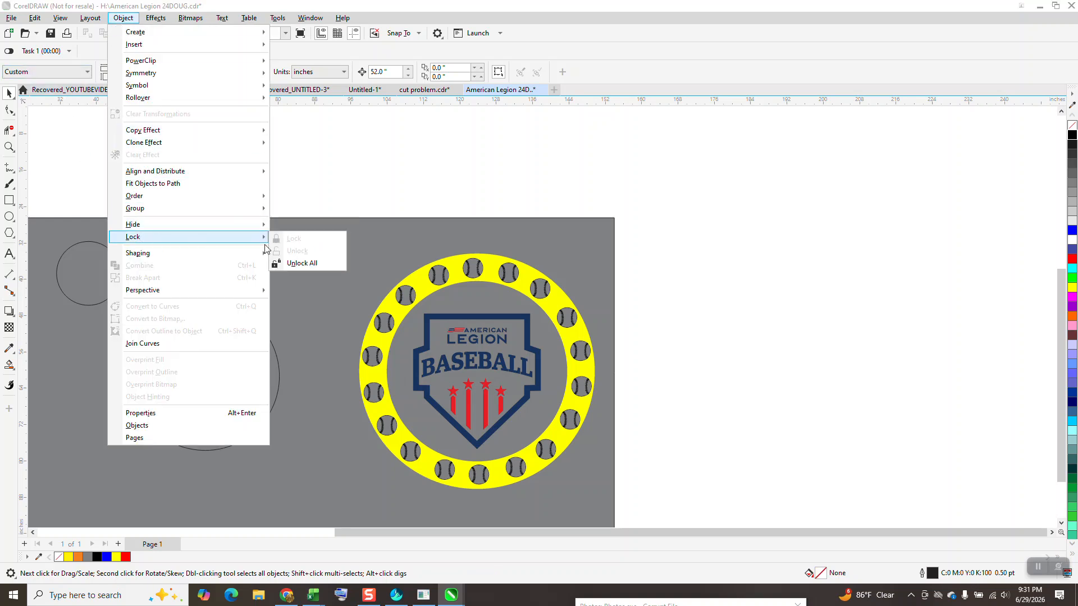
click(302, 263)
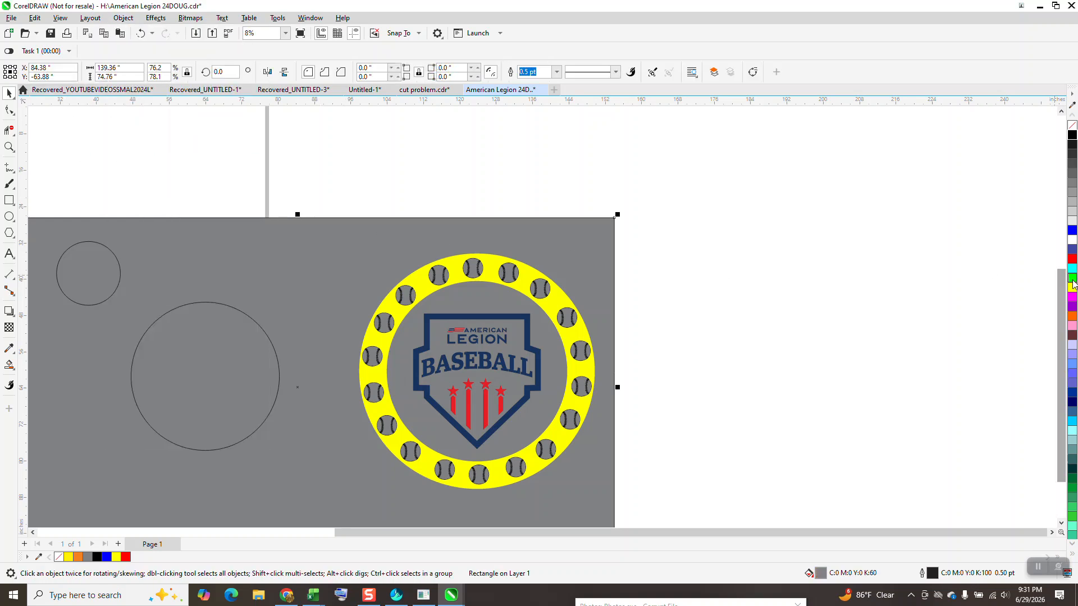
Recolour the background rectangle behind the medallion, trying green and red fills before light grey.
click(1072, 279)
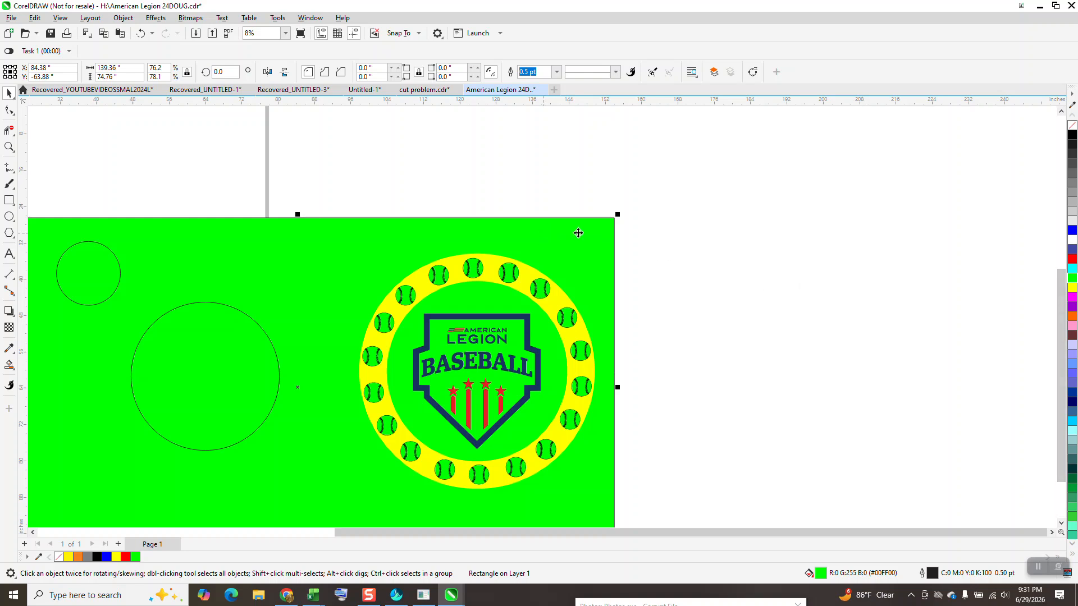
click(1072, 260)
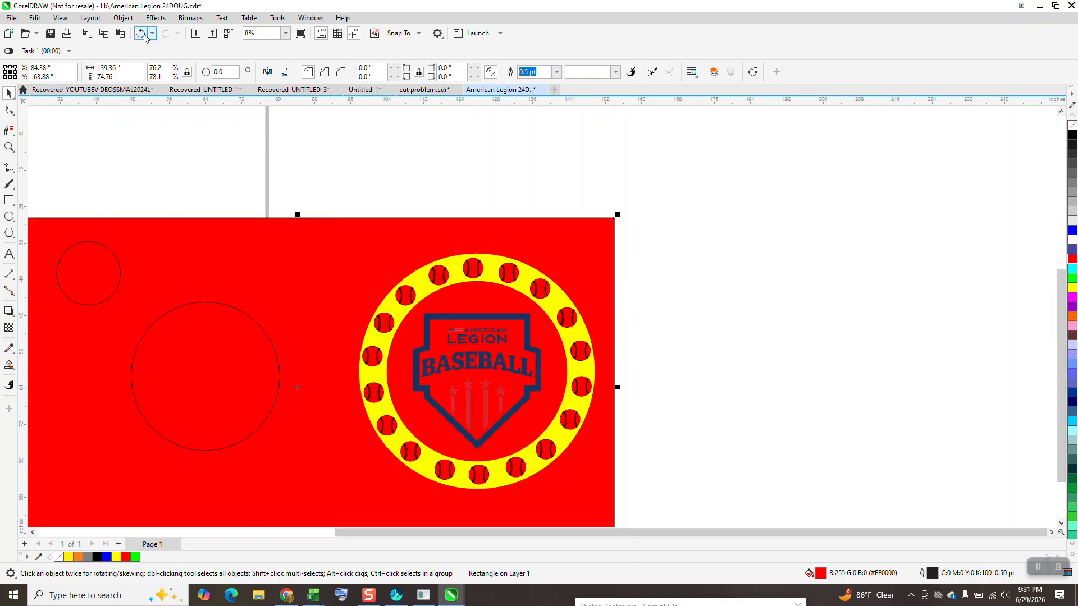
click(1072, 213)
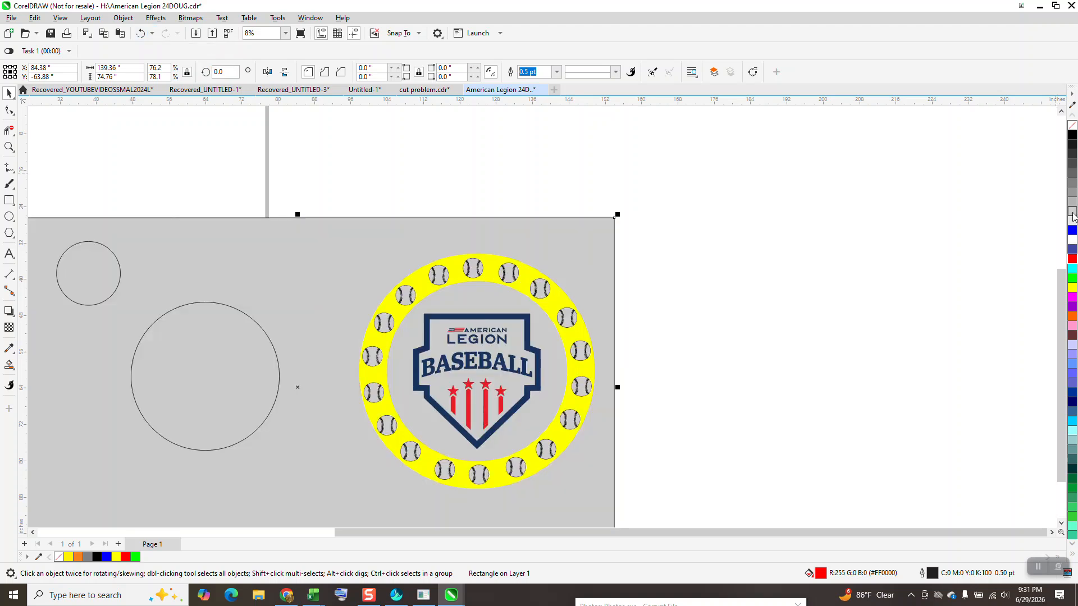